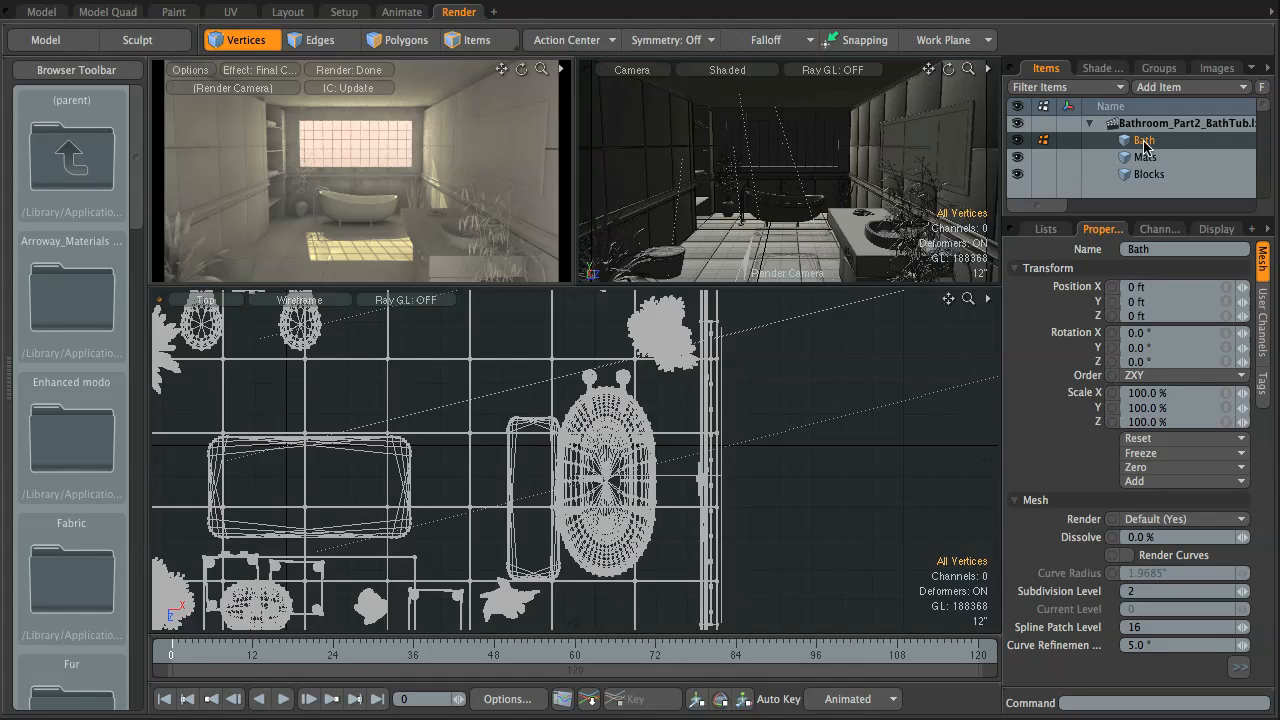
Step: Show the shader tree with its Render group expanded and its list enlarged, and check the filter options
left_click(1102, 68)
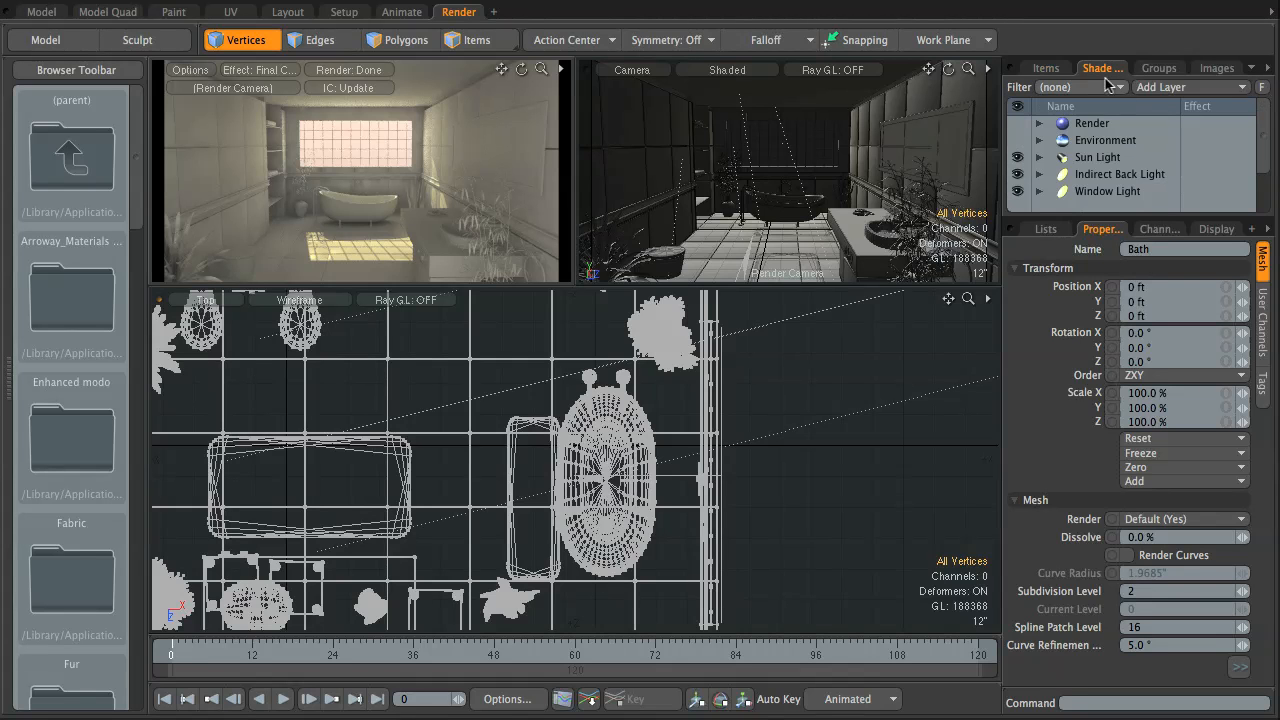
left_click(1039, 123)
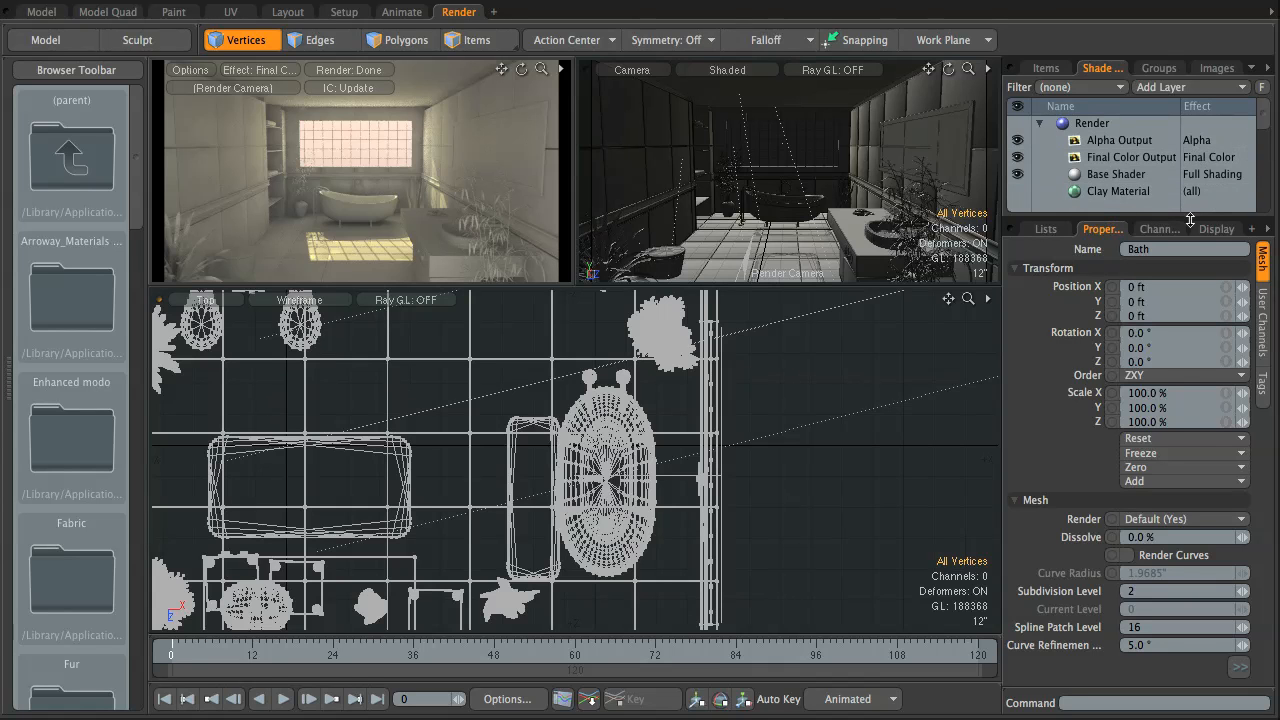
left_click_drag(1190, 217, 1183, 268)
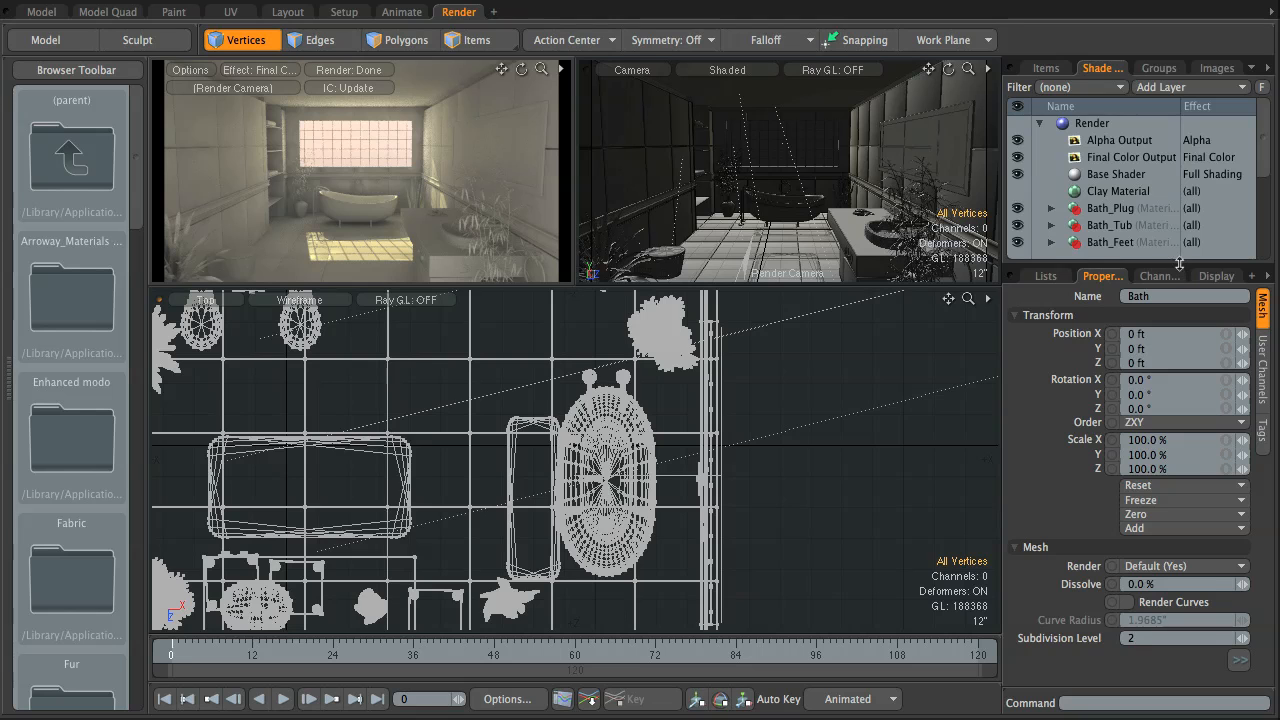
left_click(1074, 87)
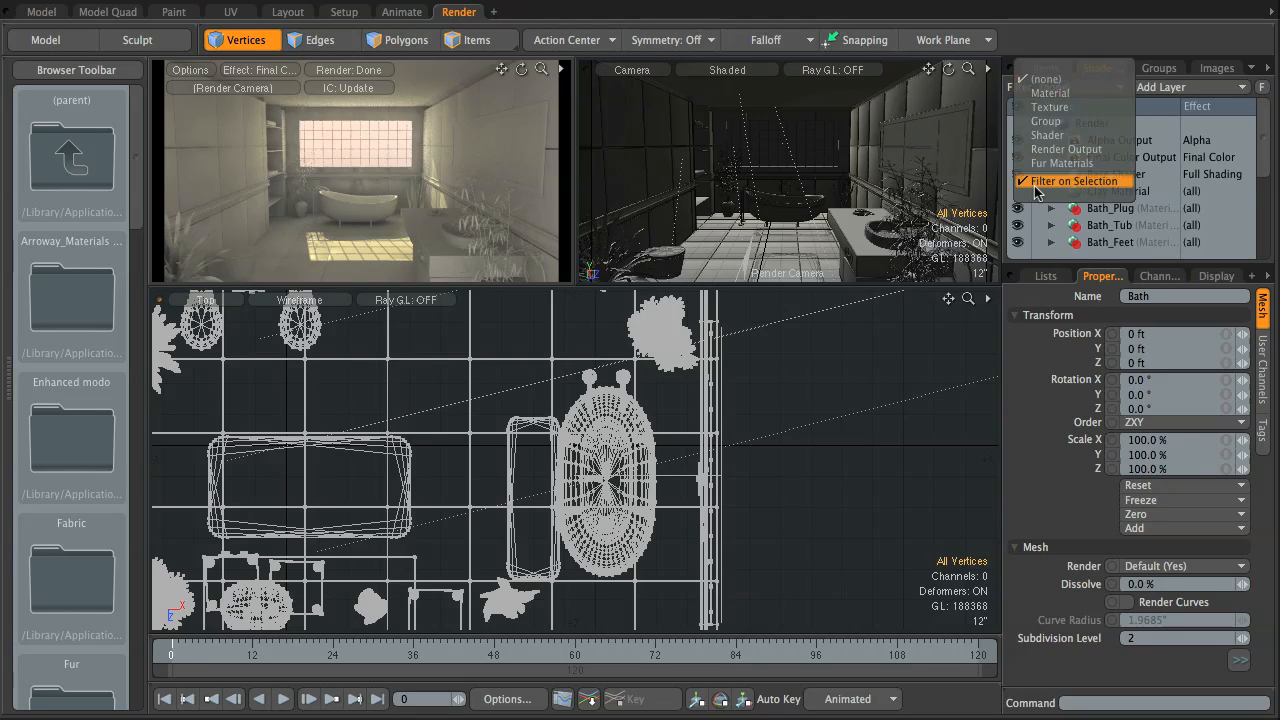
left_click(1266, 146)
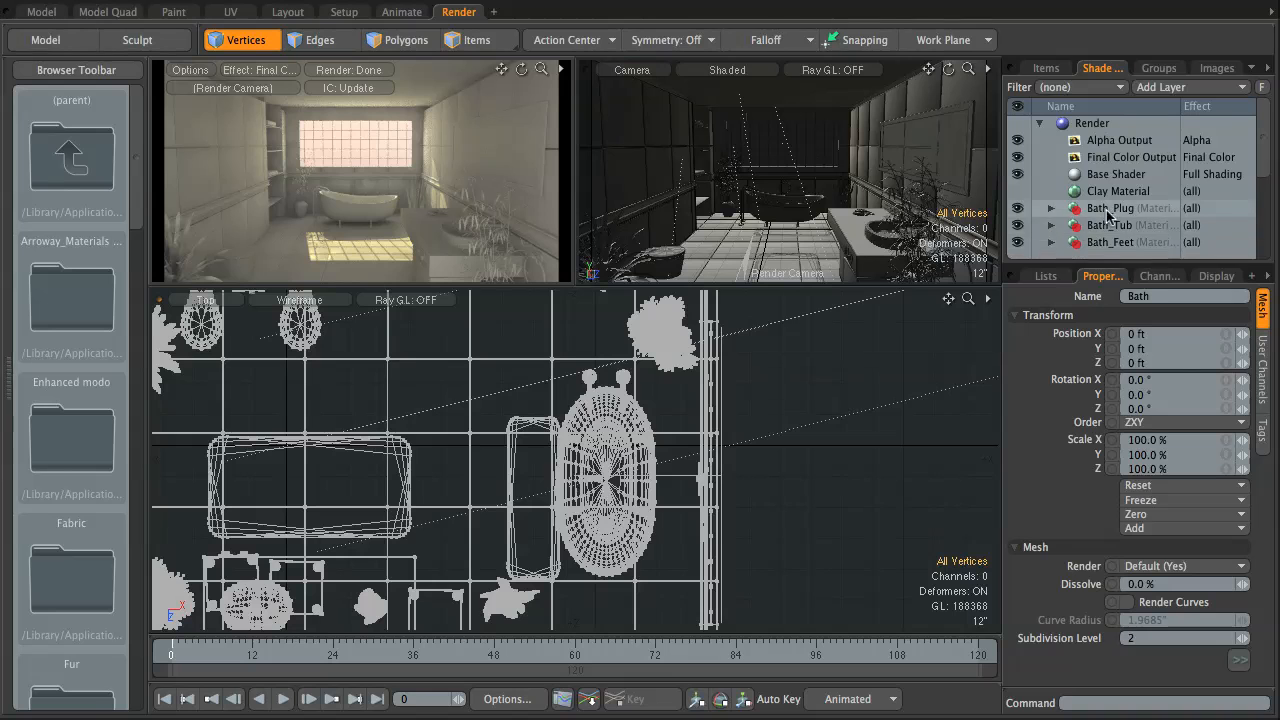
Step: Duplicate the existing Camera item at the end of the shader tree
scroll(1266, 143, "down", 2)
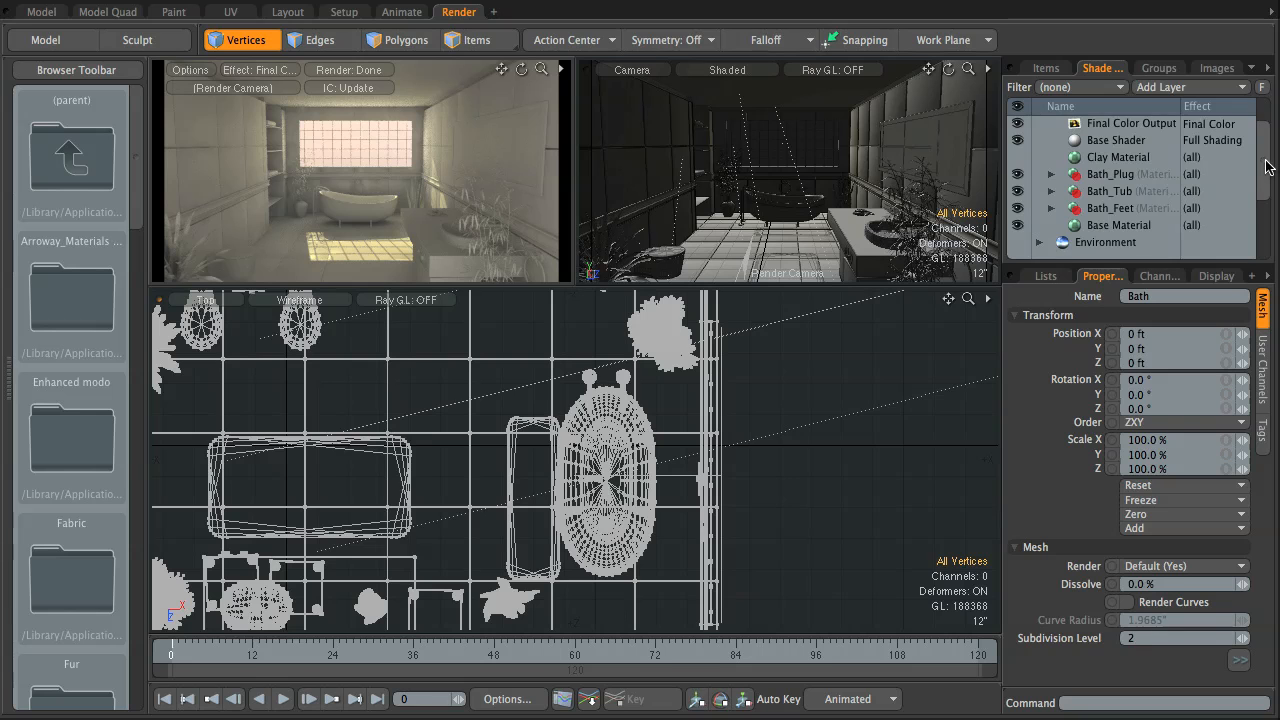
scroll(1266, 140, "up", 2)
left_click_drag(1266, 146, 1262, 238)
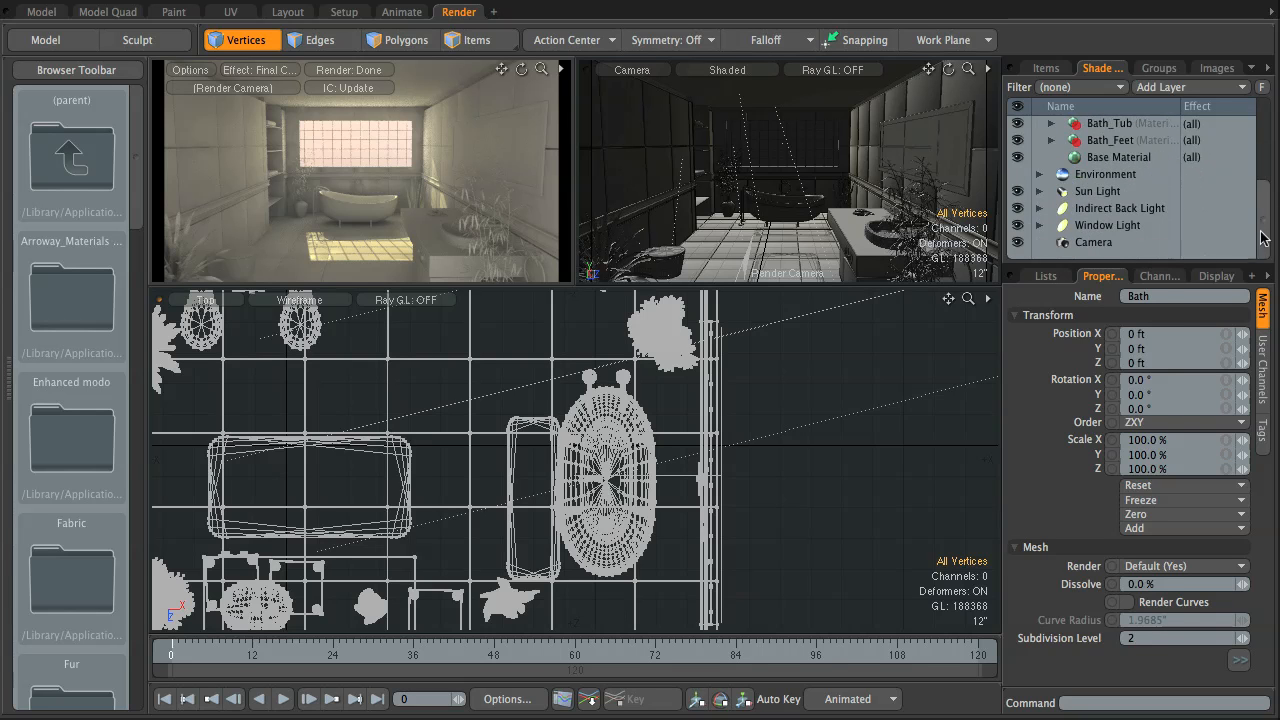
left_click(1099, 245)
right_click(1099, 247)
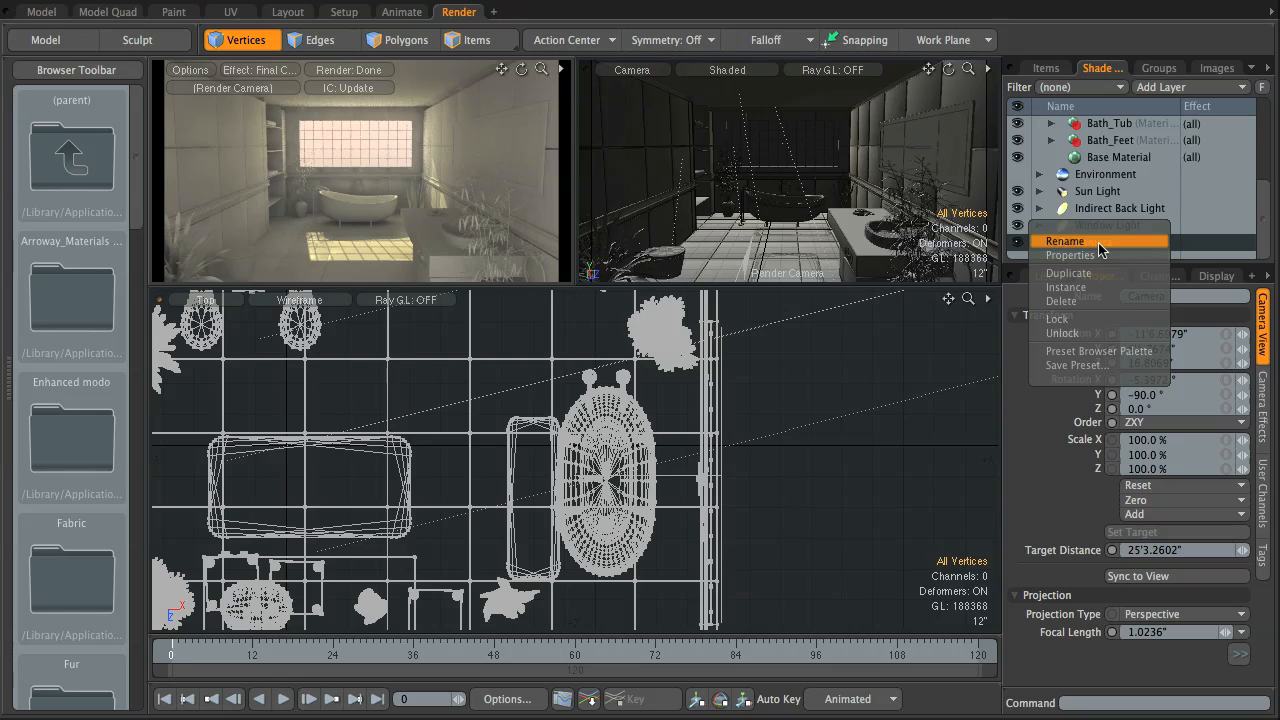
left_click(1084, 290)
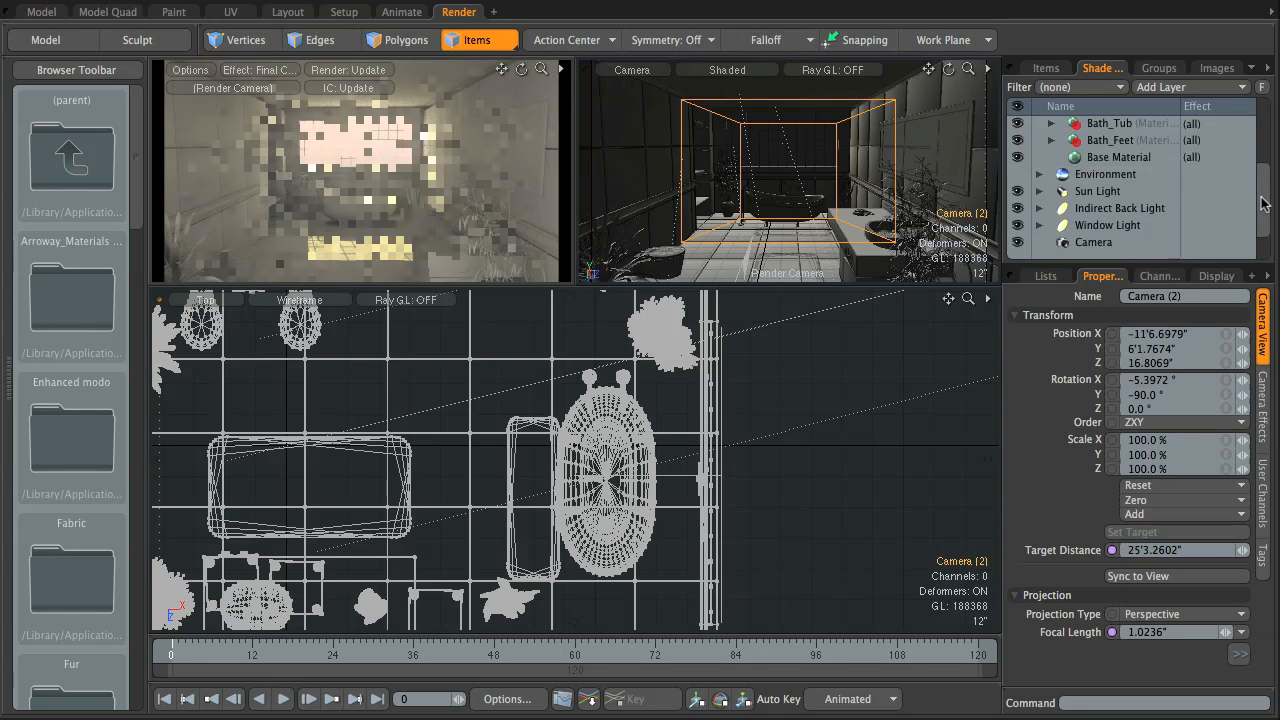
Step: Rename the duplicated camera as CloseUps
left_click_drag(1264, 206, 1264, 229)
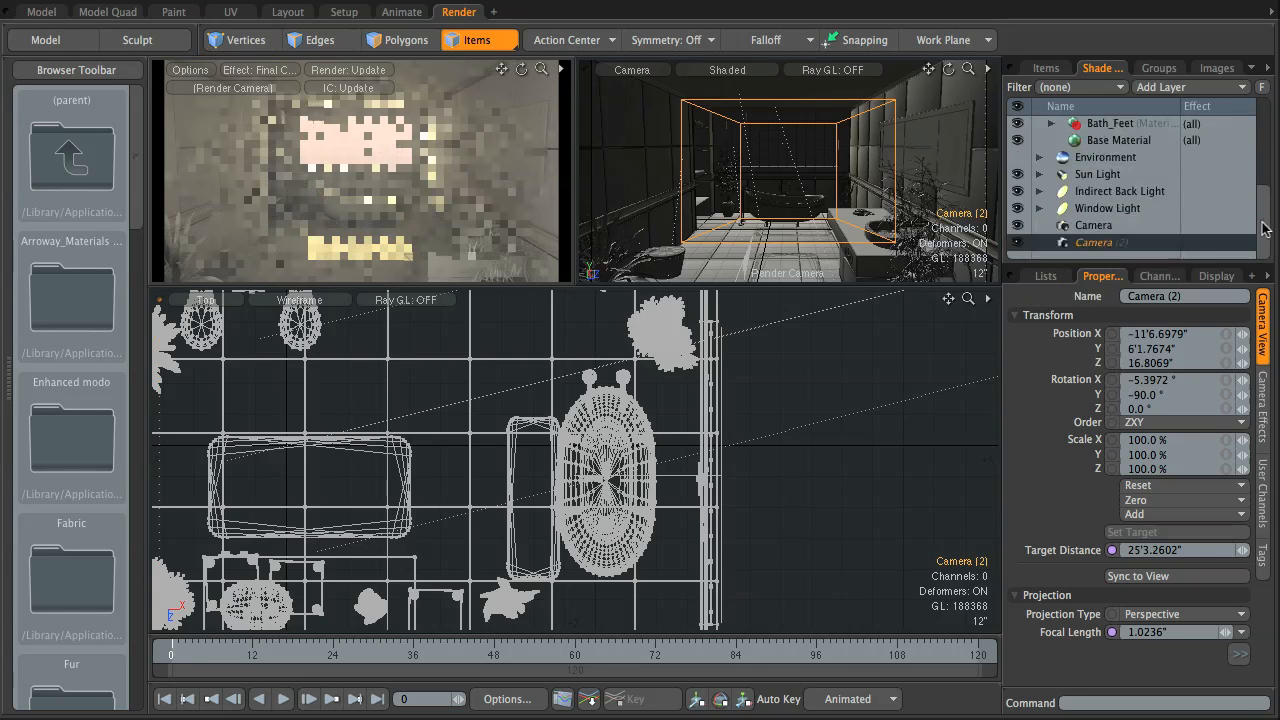
right_click(1103, 244)
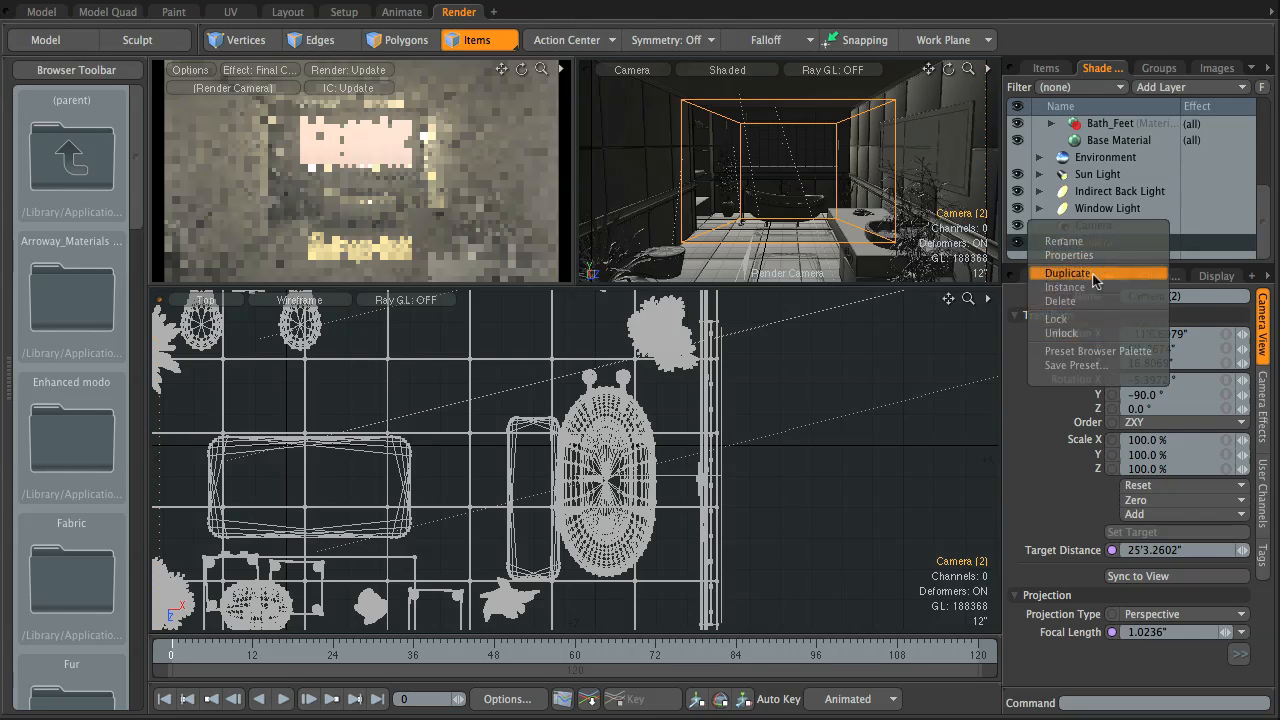
left_click(1097, 245)
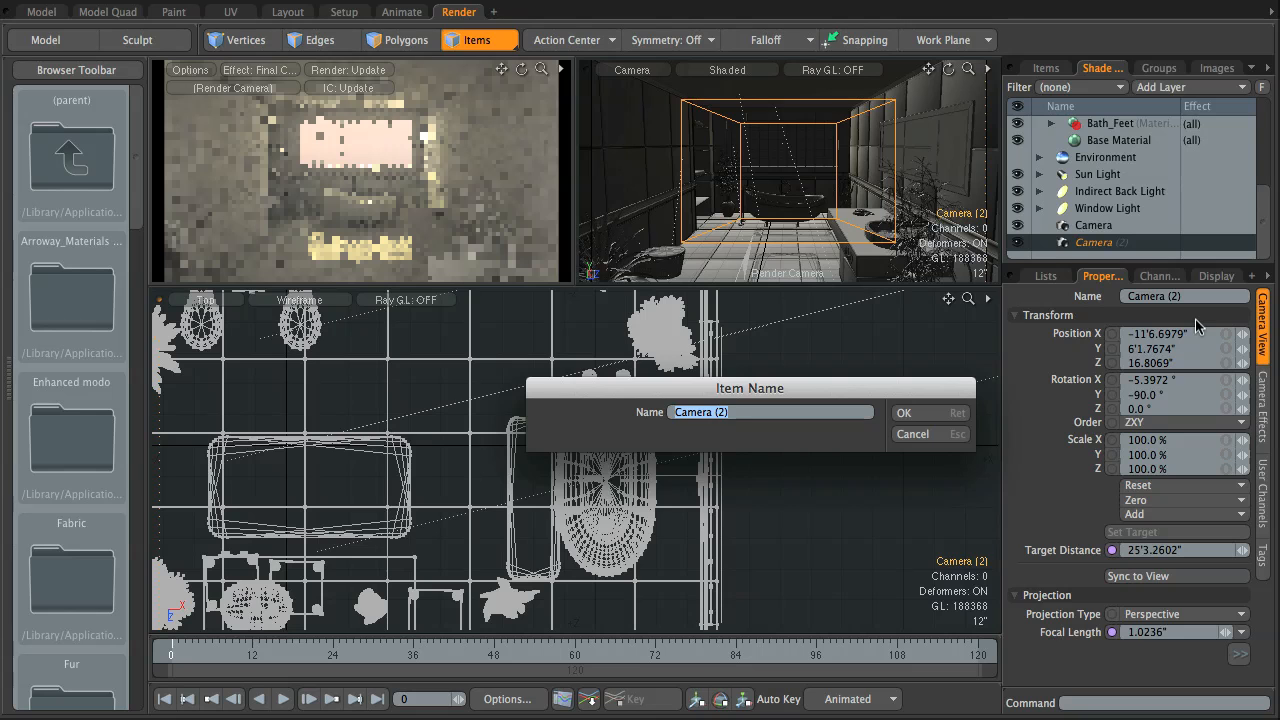
type("Close")
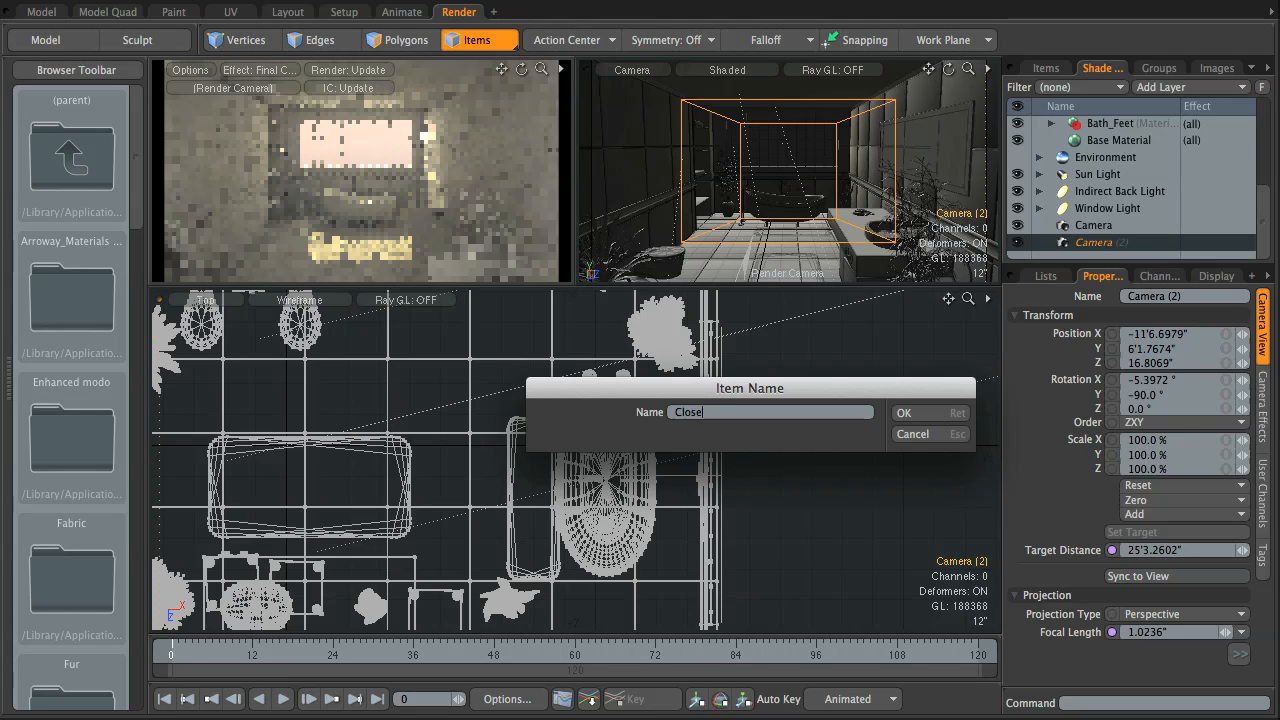
type("Ups")
key("Return")
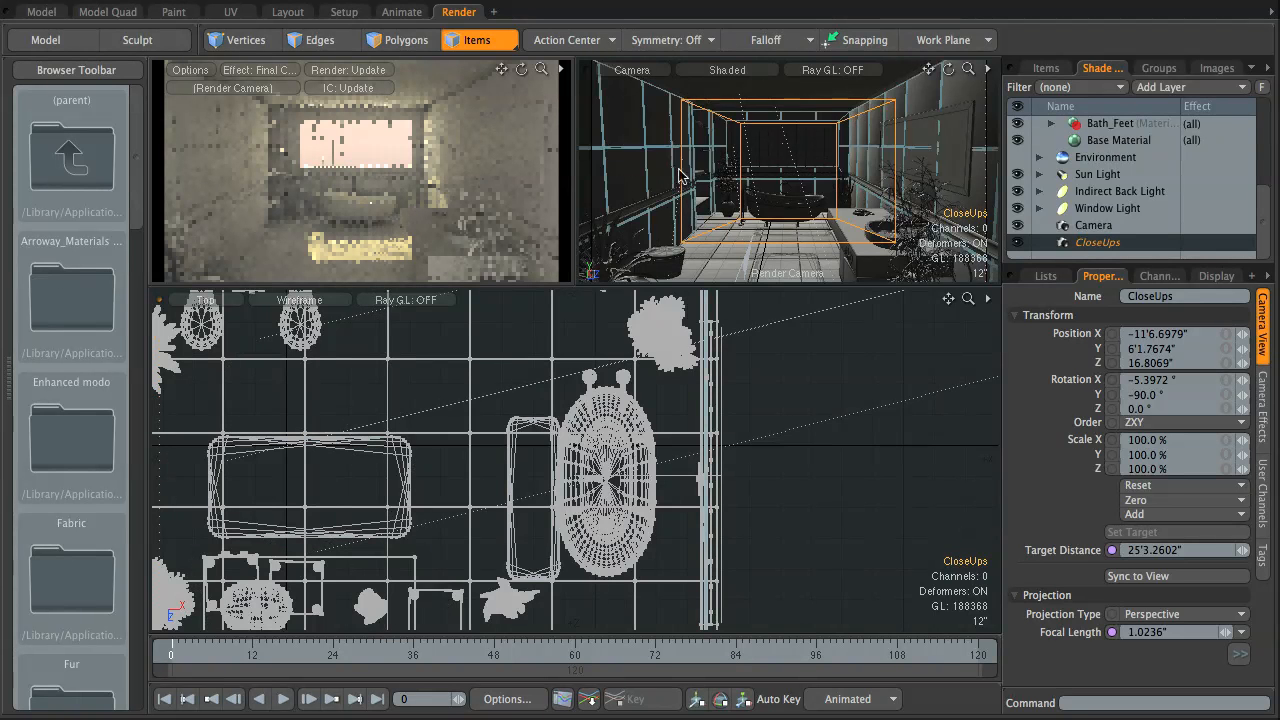
Step: Look through the CloseUps camera in the shaded viewport and move it to about X 4'11", Y 3'6", Z 3", framing the bathtub
left_click(633, 70)
mouse_move(632, 70)
left_click(713, 96)
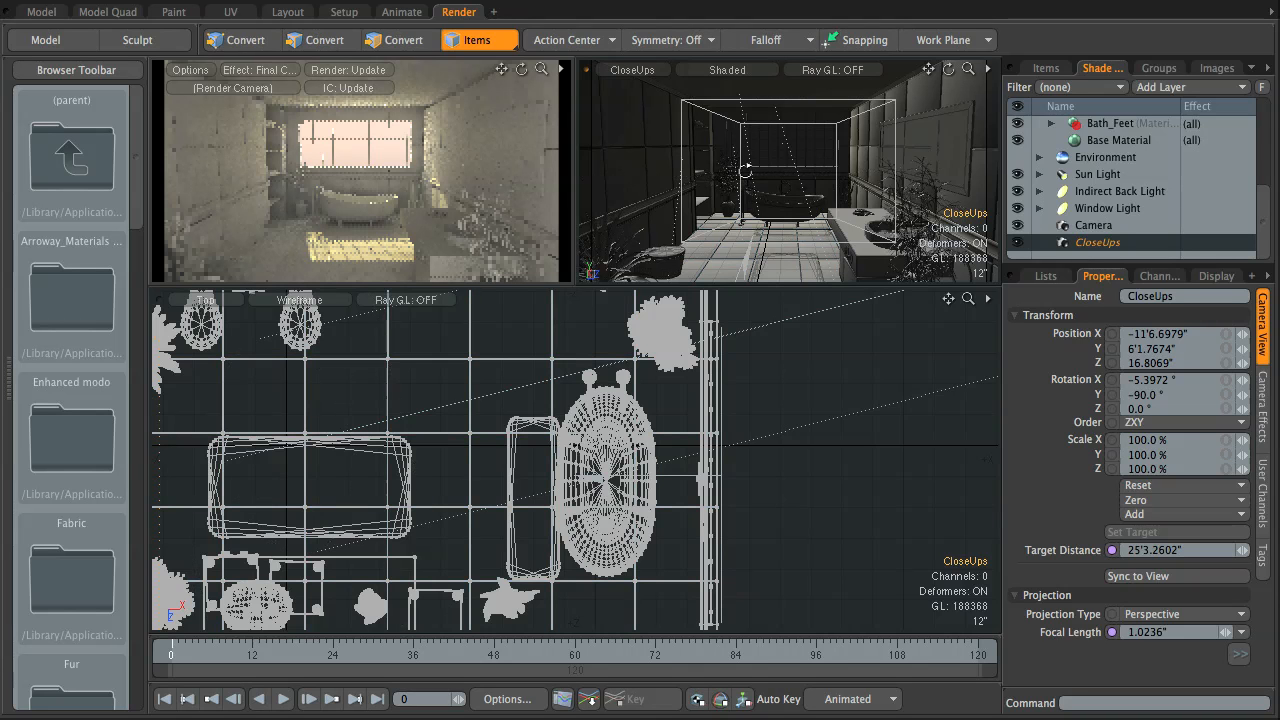
left_click_drag(737, 168, 849, 198, "ctrl+alt")
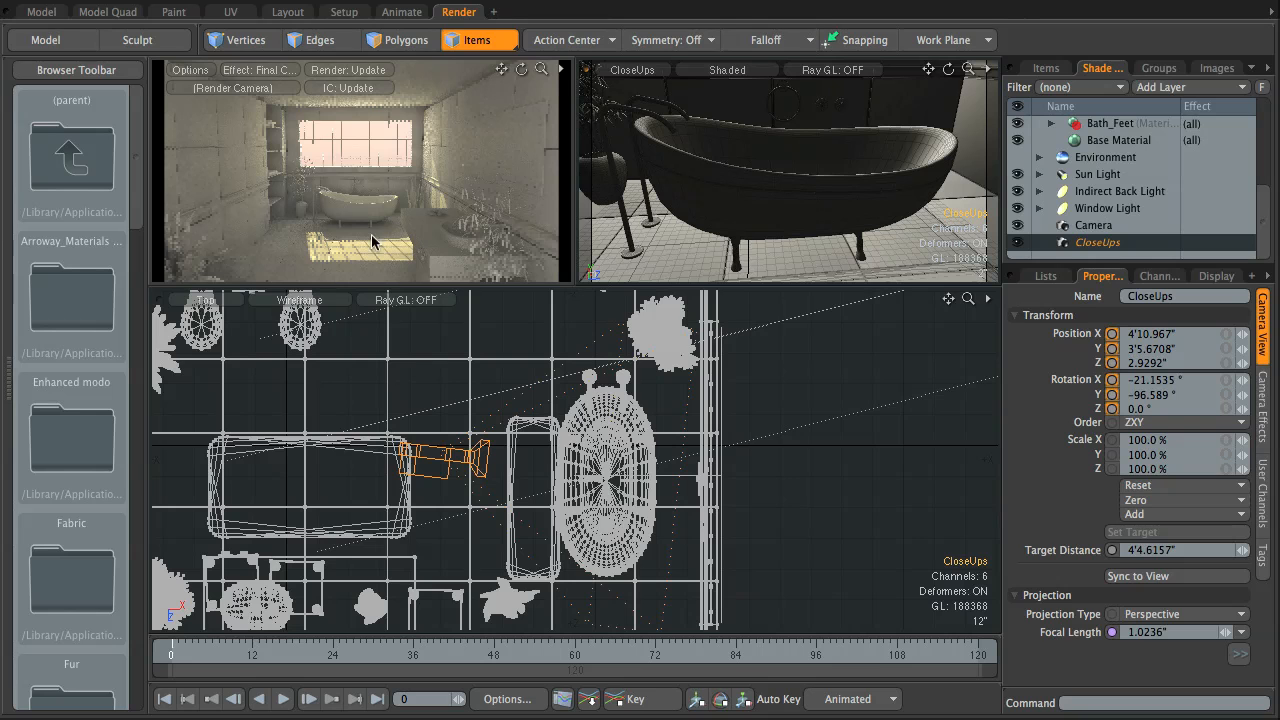
Step: Set the render preview to the CloseUps camera and look over the available rendering commands
left_click(234, 90)
left_click(232, 116)
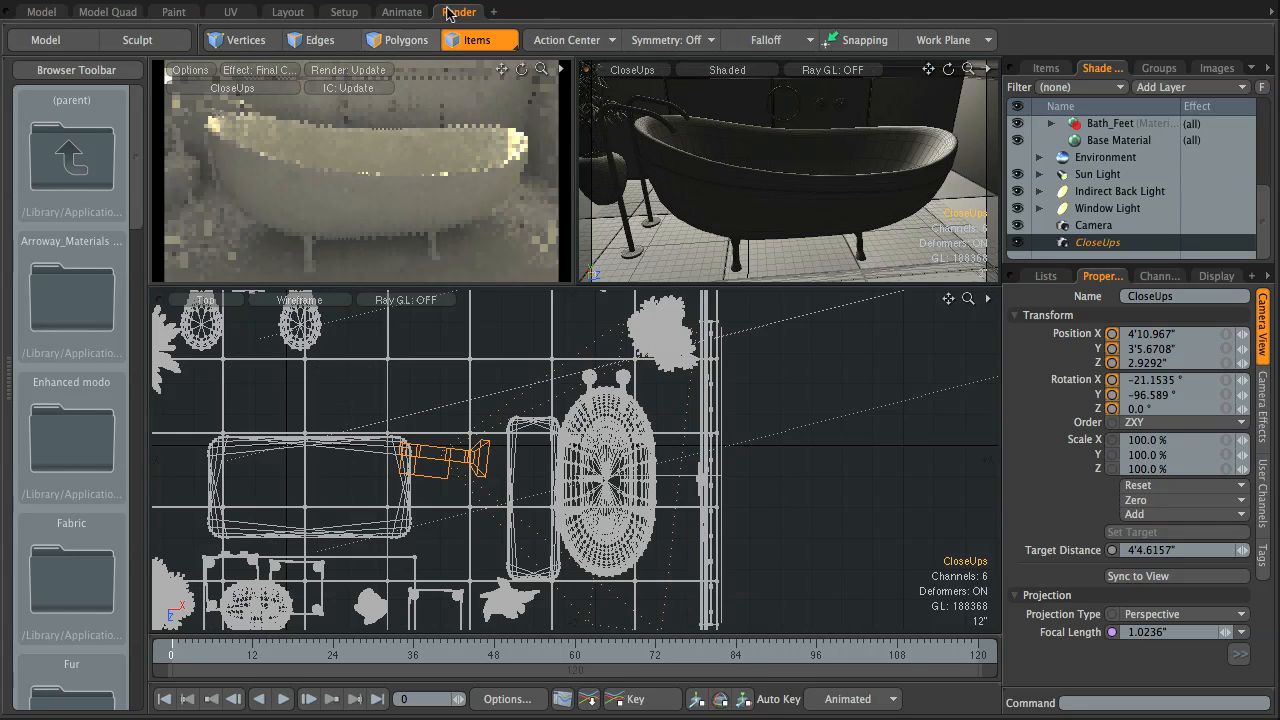
left_click(492, 0)
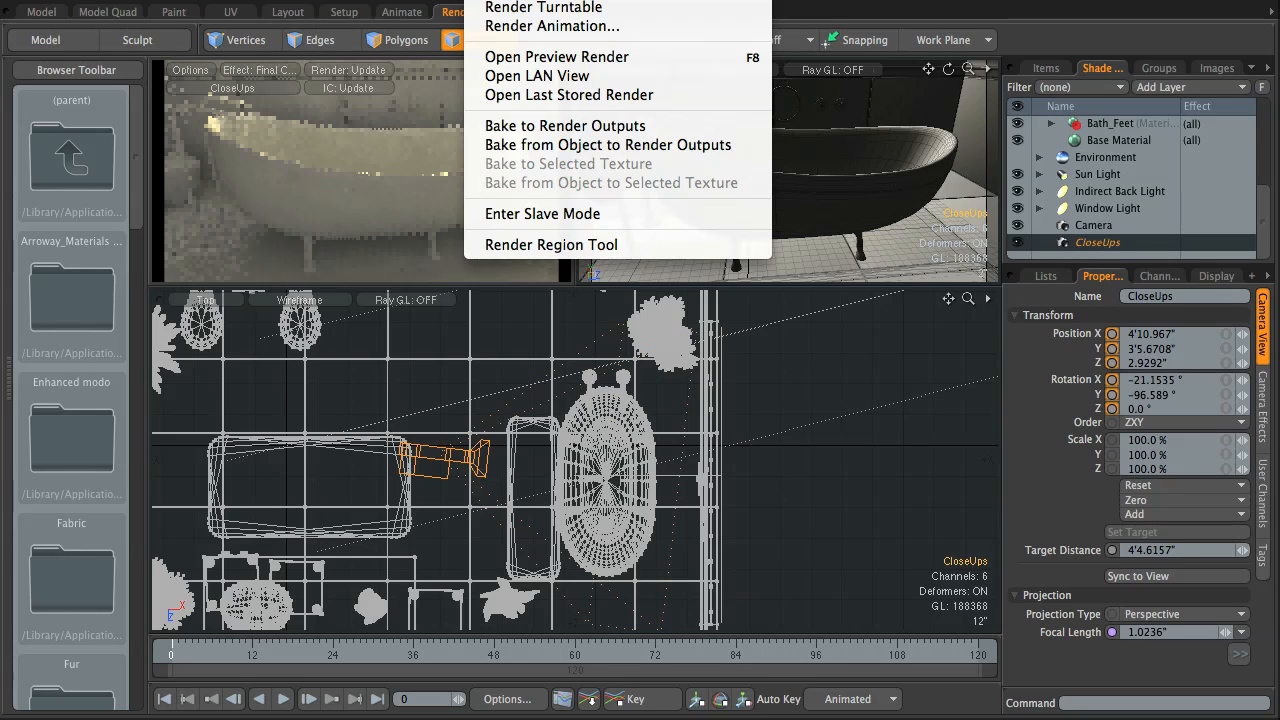
left_click(492, 0)
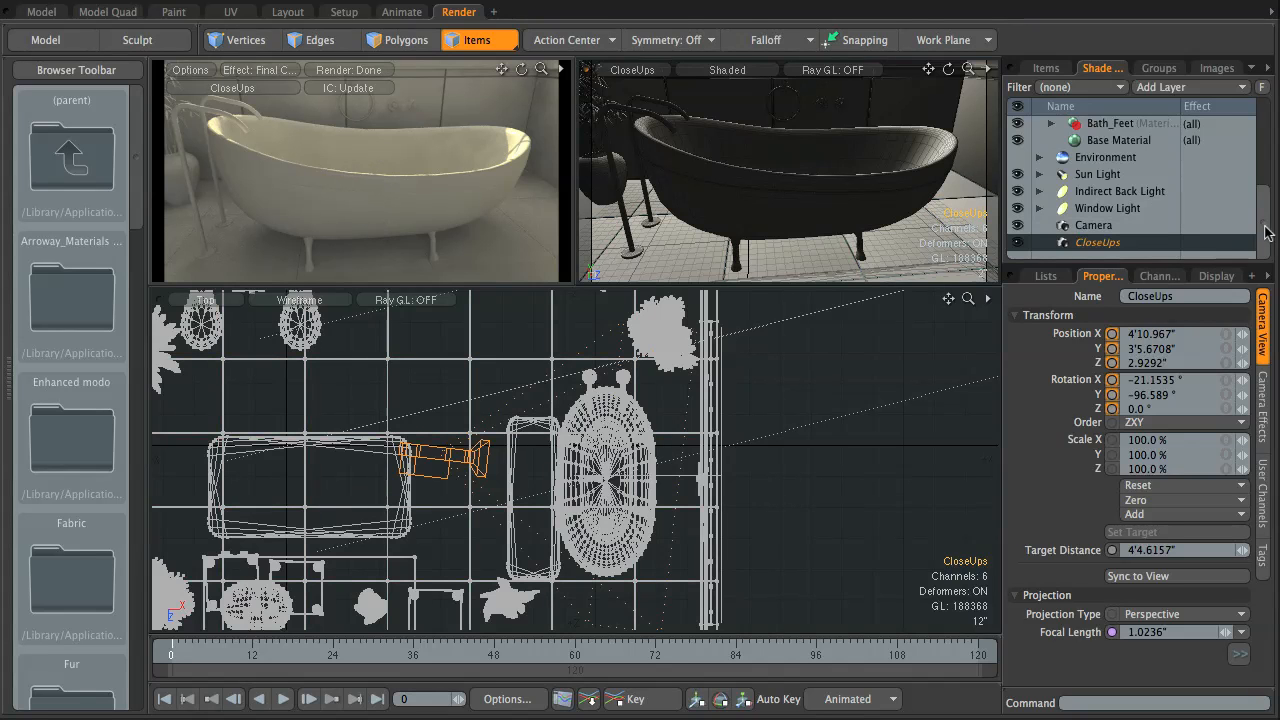
Step: Orbit the CloseUps camera around the bathtub to a slightly higher angle, at about X 5'1", Y 3'10", Z 1"
scroll(1148, 170, "up", 3)
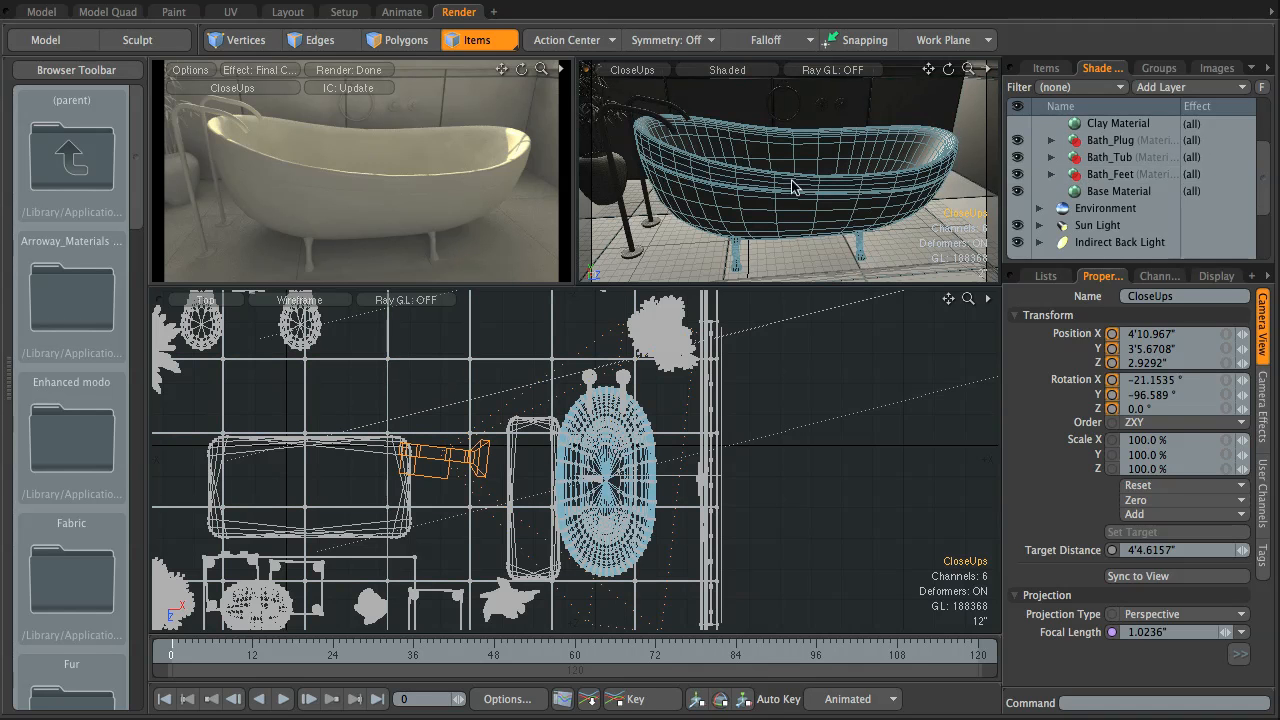
left_click_drag(817, 177, 834, 274, "alt")
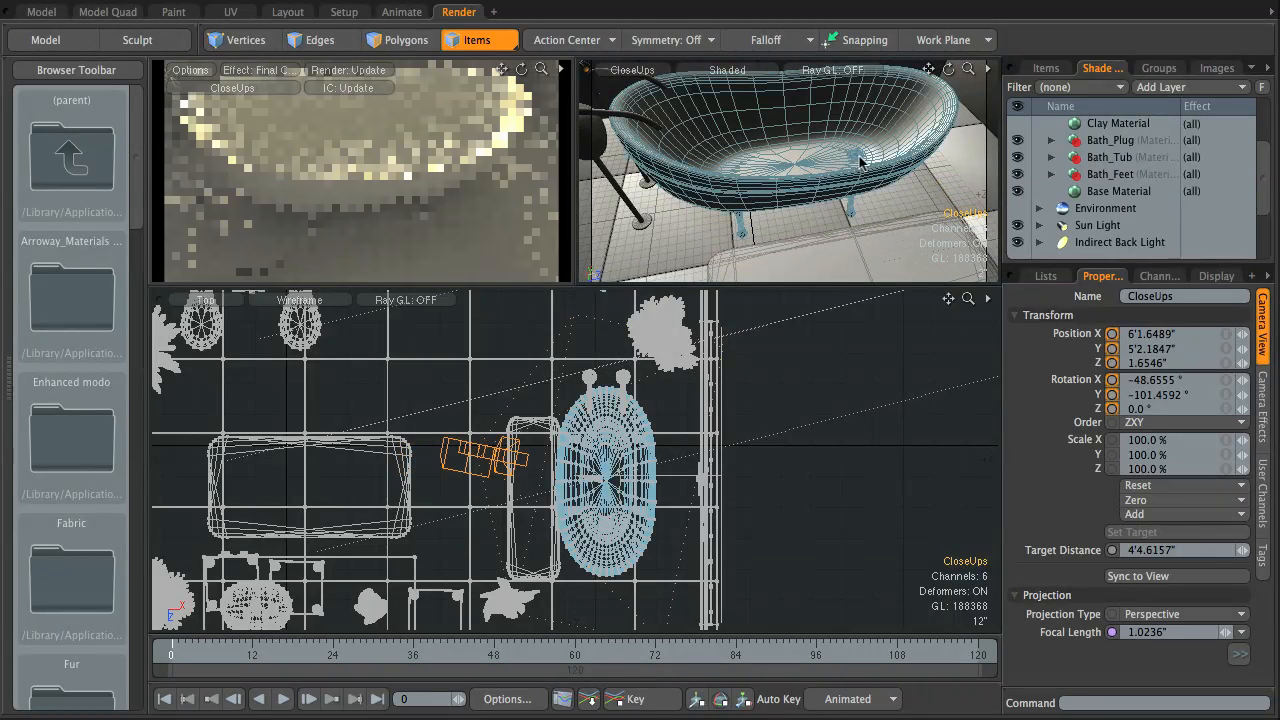
mouse_move(860, 165)
left_mouse_down("alt")
mouse_move(867, 133)
mouse_move(866, 149)
left_mouse_up("alt")
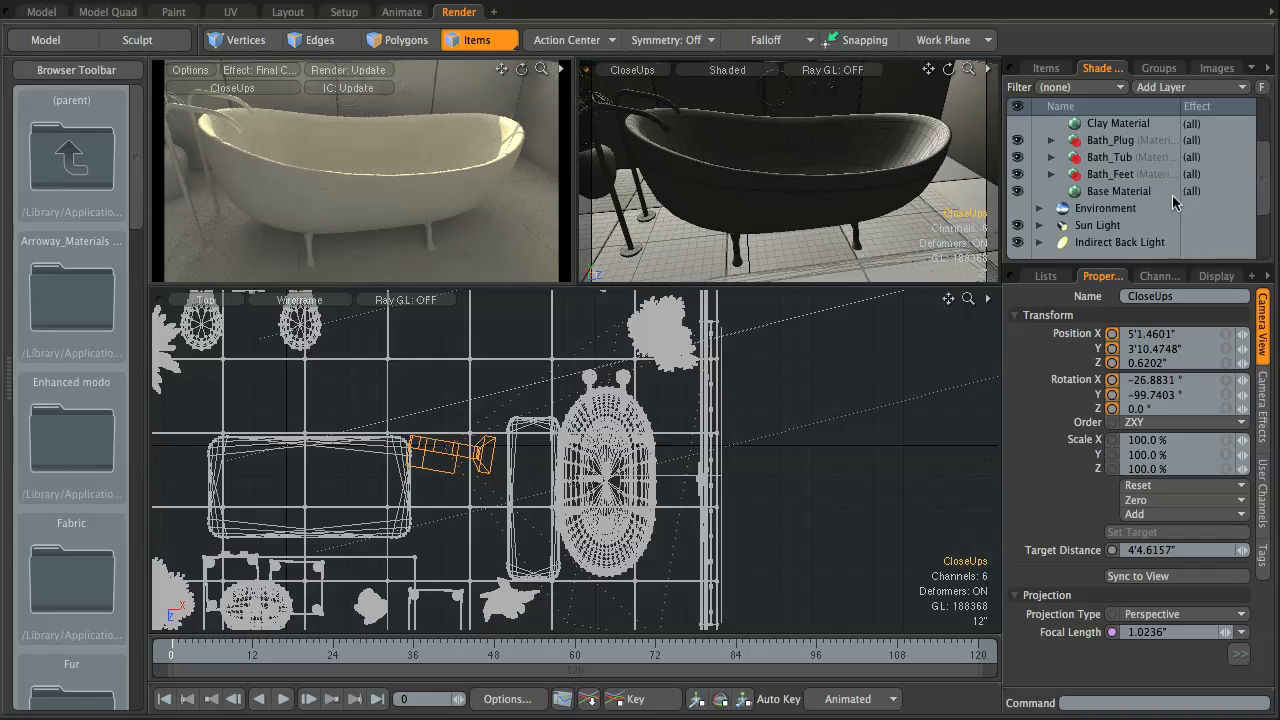
Step: Expand the Bath_Feet group, select its Material, and open the Chrome folder of the Metal presets
left_click(1051, 176)
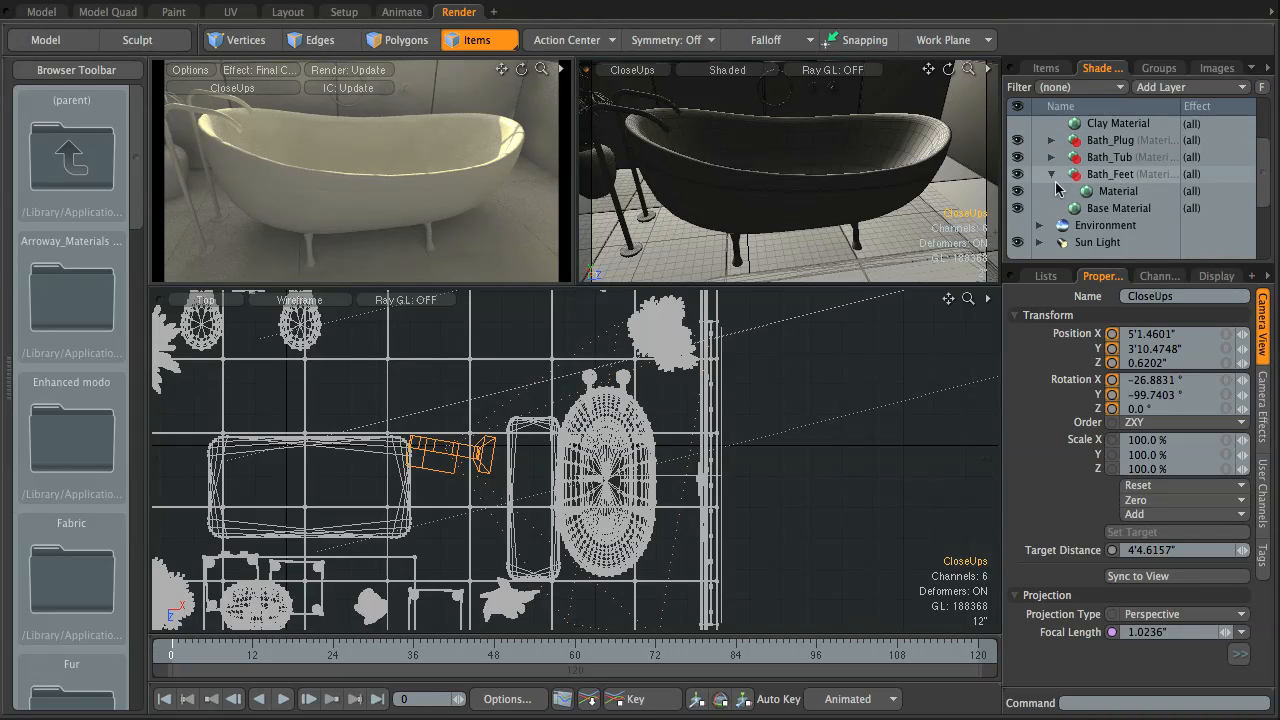
left_click(1132, 195)
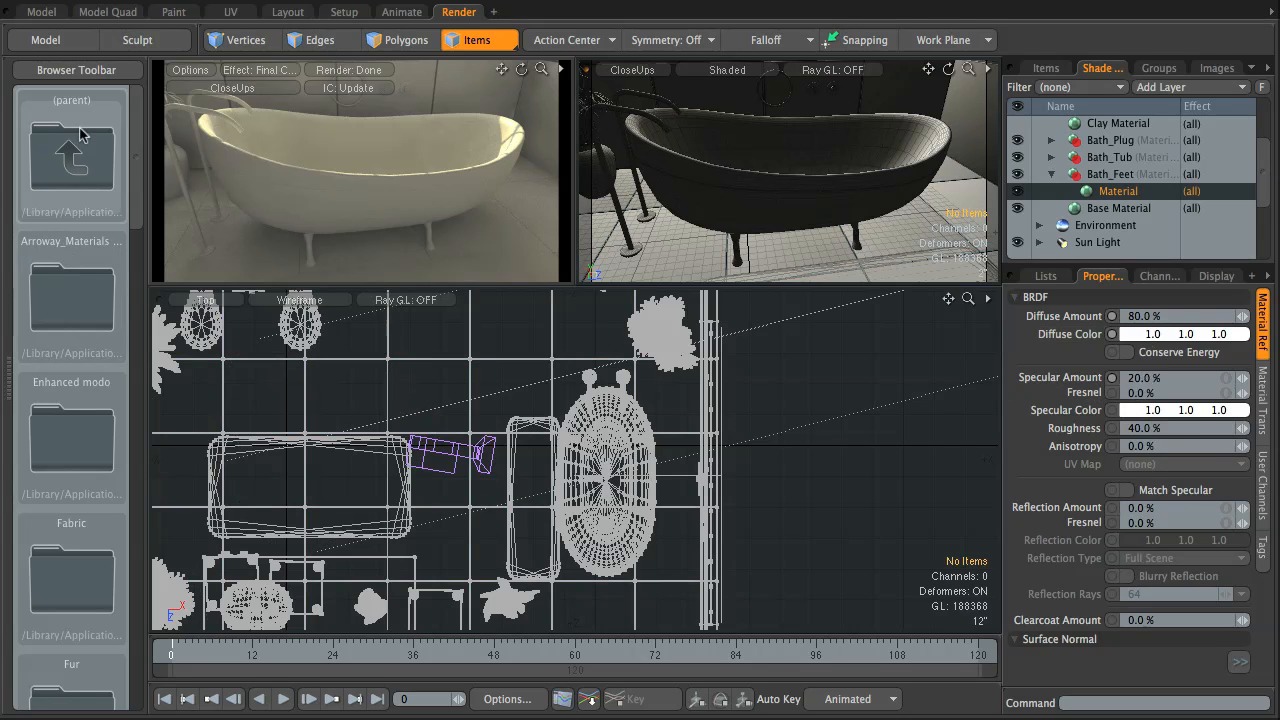
left_click_drag(139, 211, 144, 358)
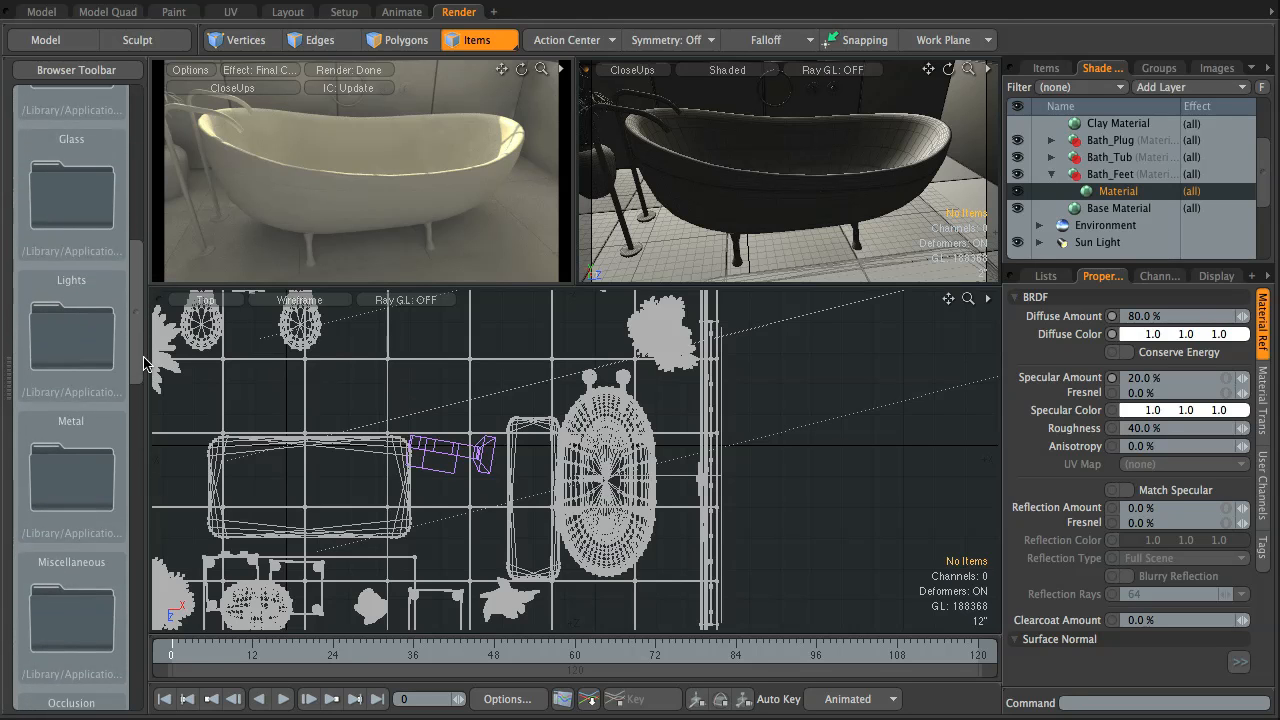
double_click(85, 470)
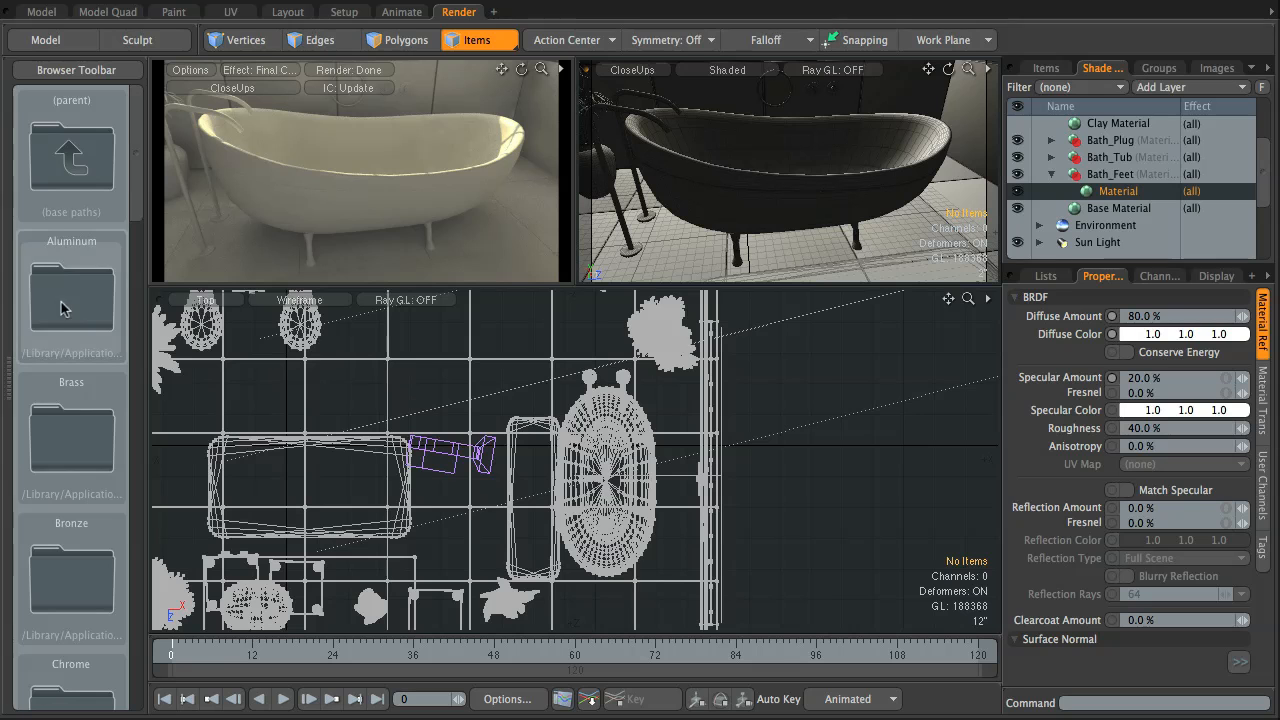
left_click_drag(137, 194, 154, 272)
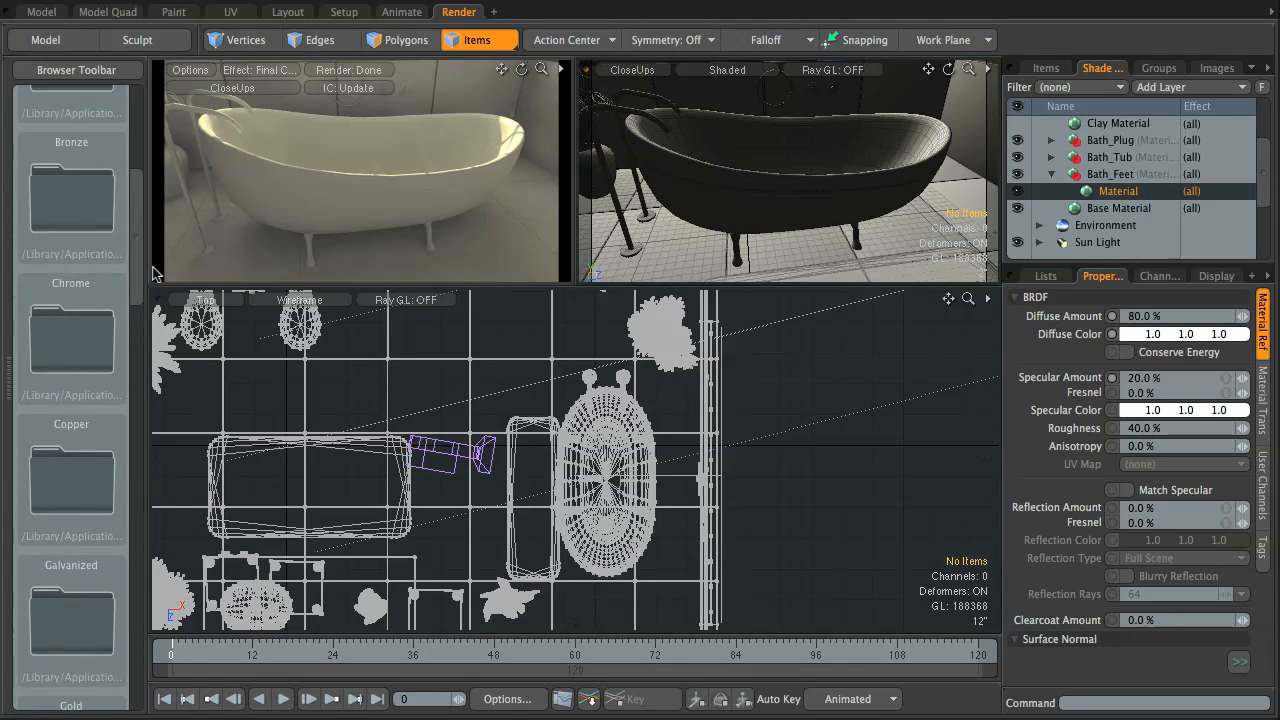
double_click(76, 342)
left_click_drag(134, 205, 147, 338)
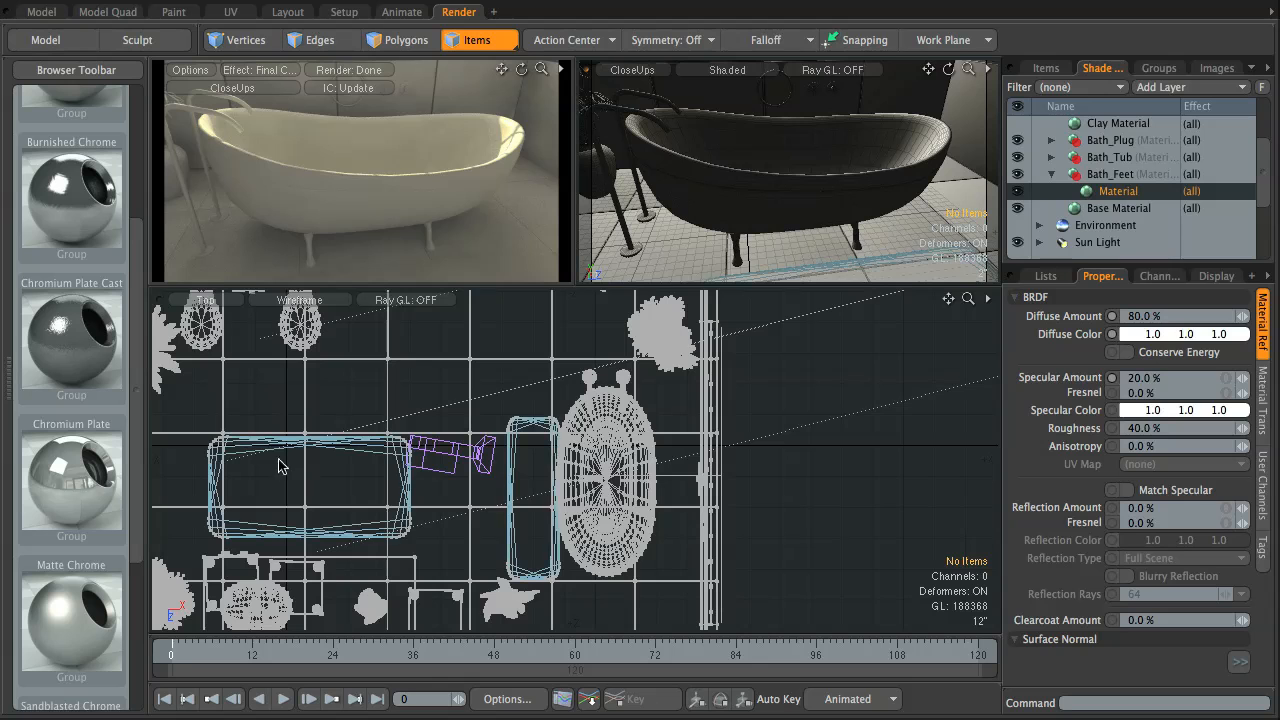
Step: Add the Chromium Plate preset to the Bath_Feet group above its Material and collapse the added group
left_click_drag(817, 268, 825, 231, "alt")
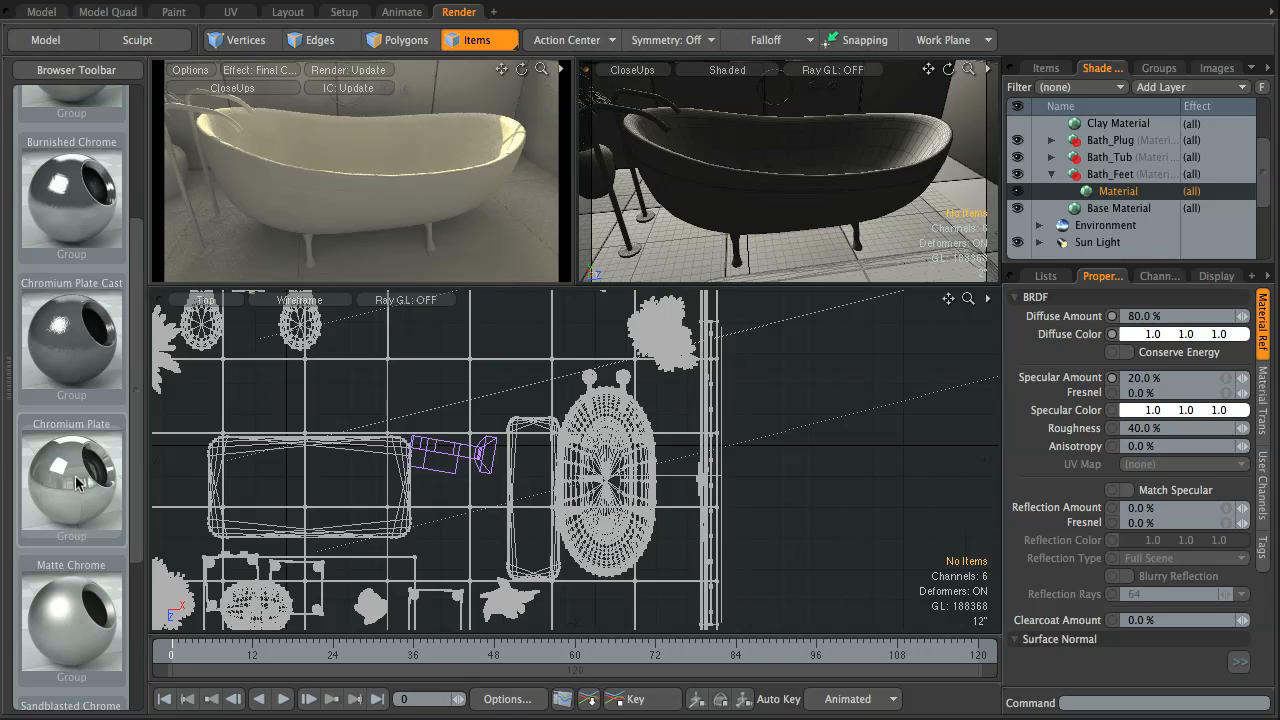
left_click_drag(78, 483, 1105, 145)
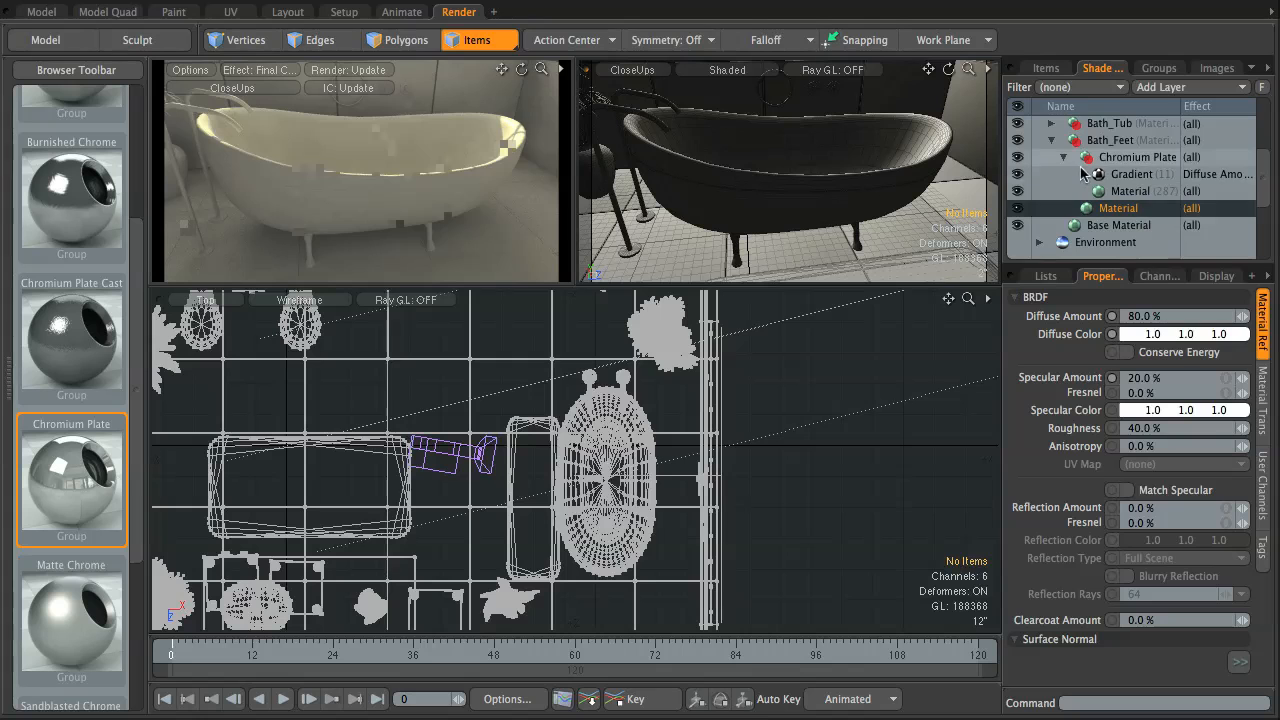
left_click(1063, 157)
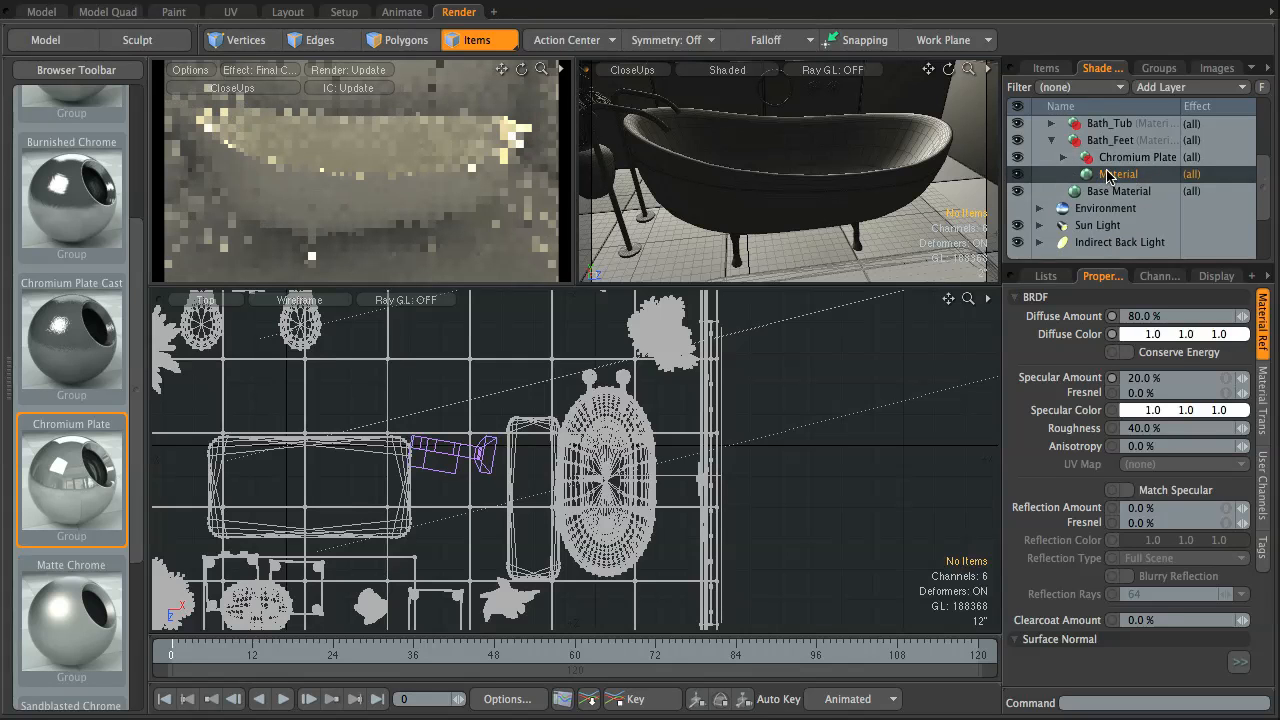
Step: Examine the layers and settings of the Chromium Plate group and the base Material inside Bath_Feet
left_click(1051, 140)
left_click(1051, 140)
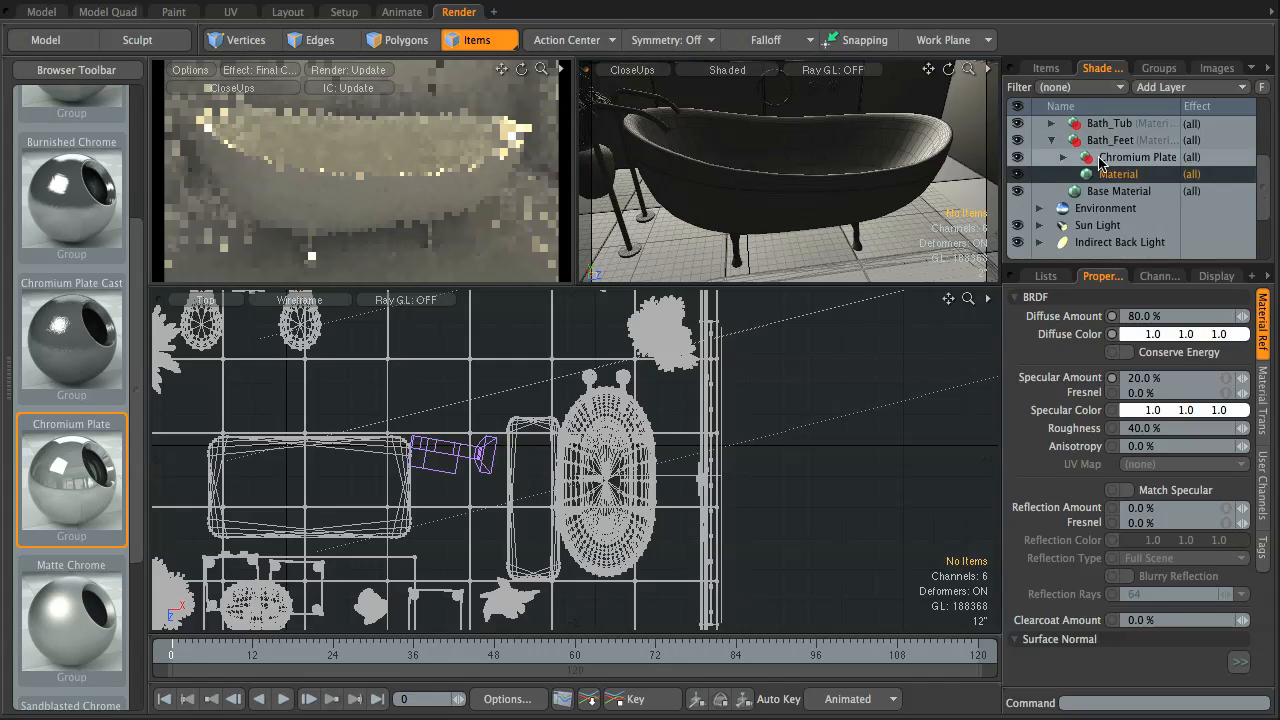
left_click(1108, 160)
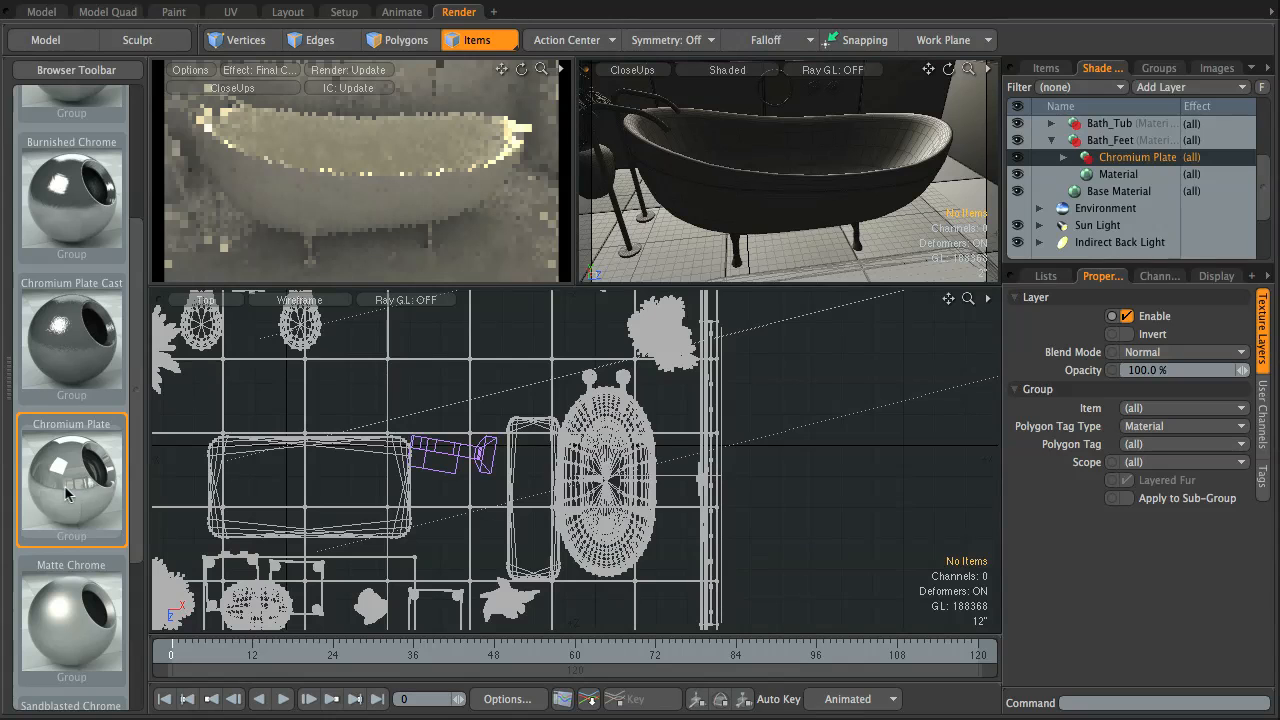
left_click(1064, 158)
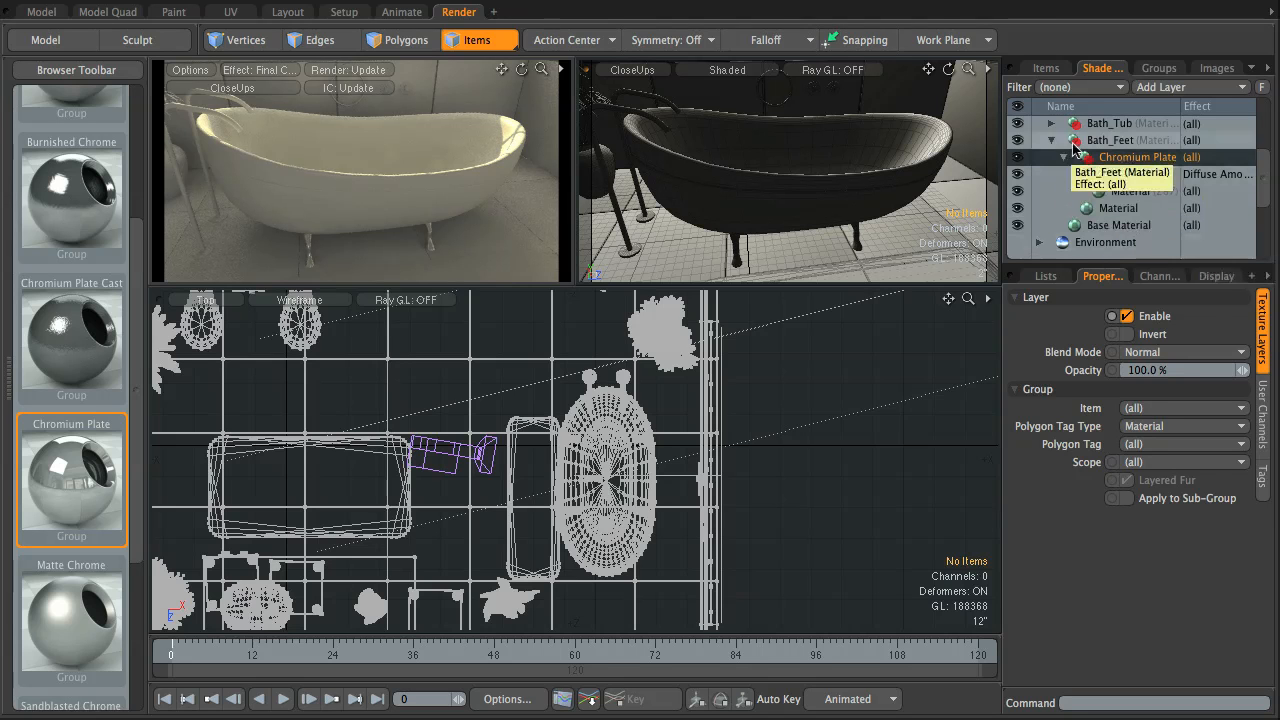
left_click(1110, 207)
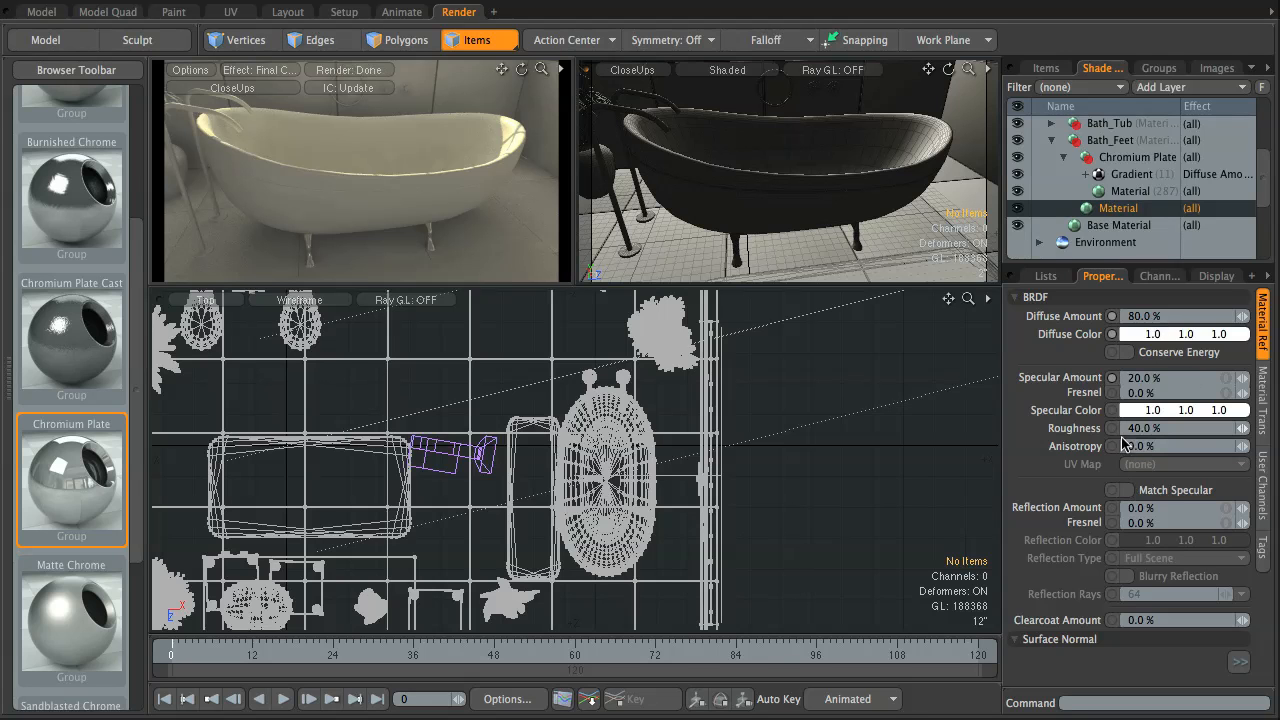
Step: Delete the plain Material from Bath_Feet and move the Chromium Plate group's Gradient and Material directly into Bath_Feet
key("Delete")
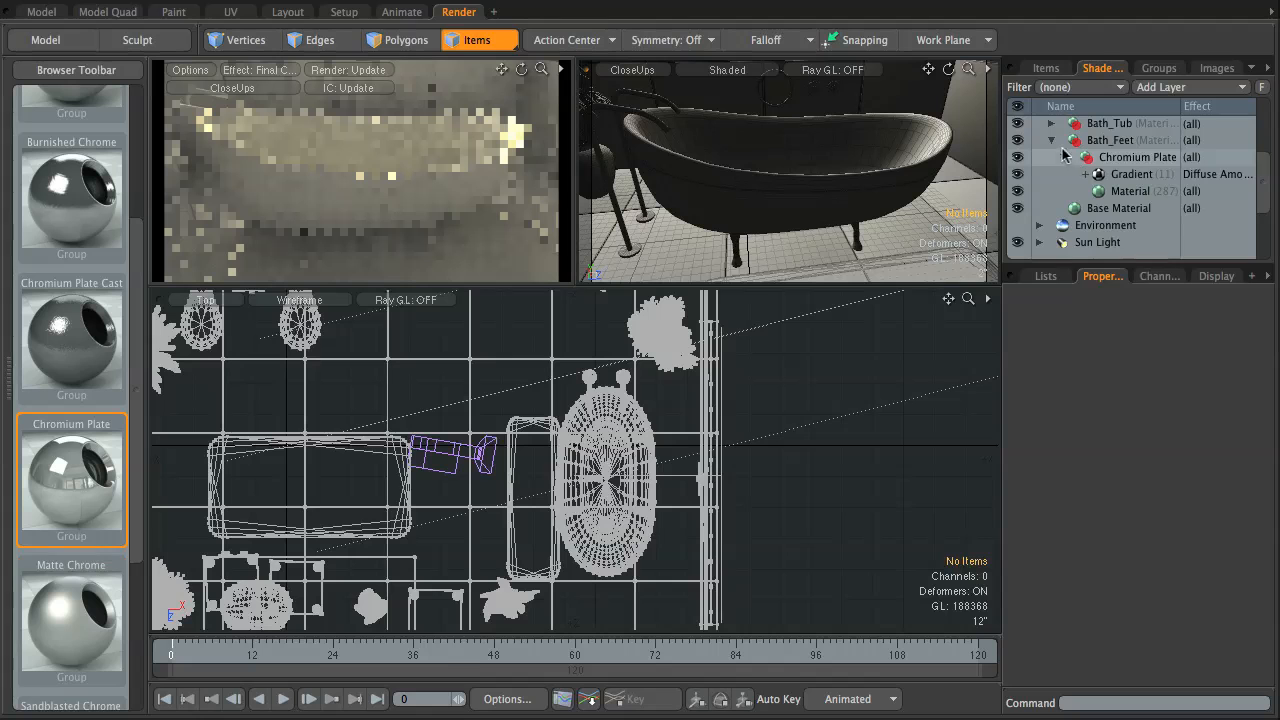
left_click(1122, 175)
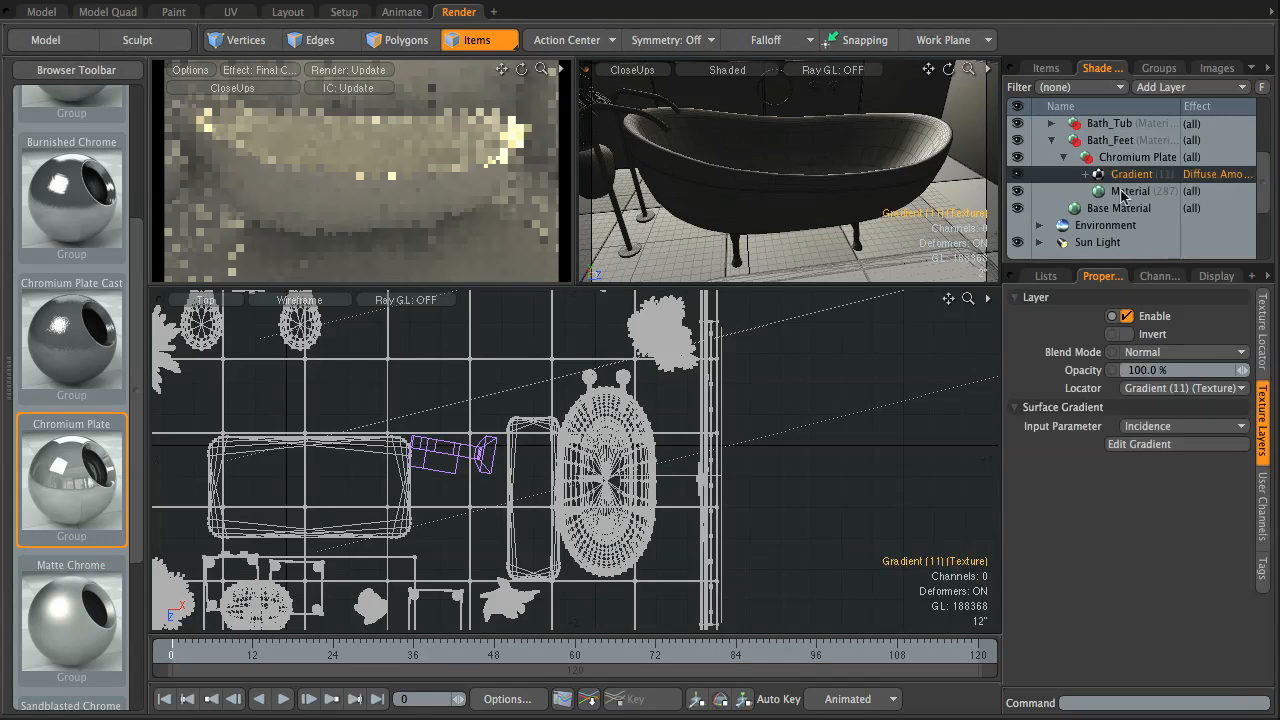
left_click(1120, 196, "shift")
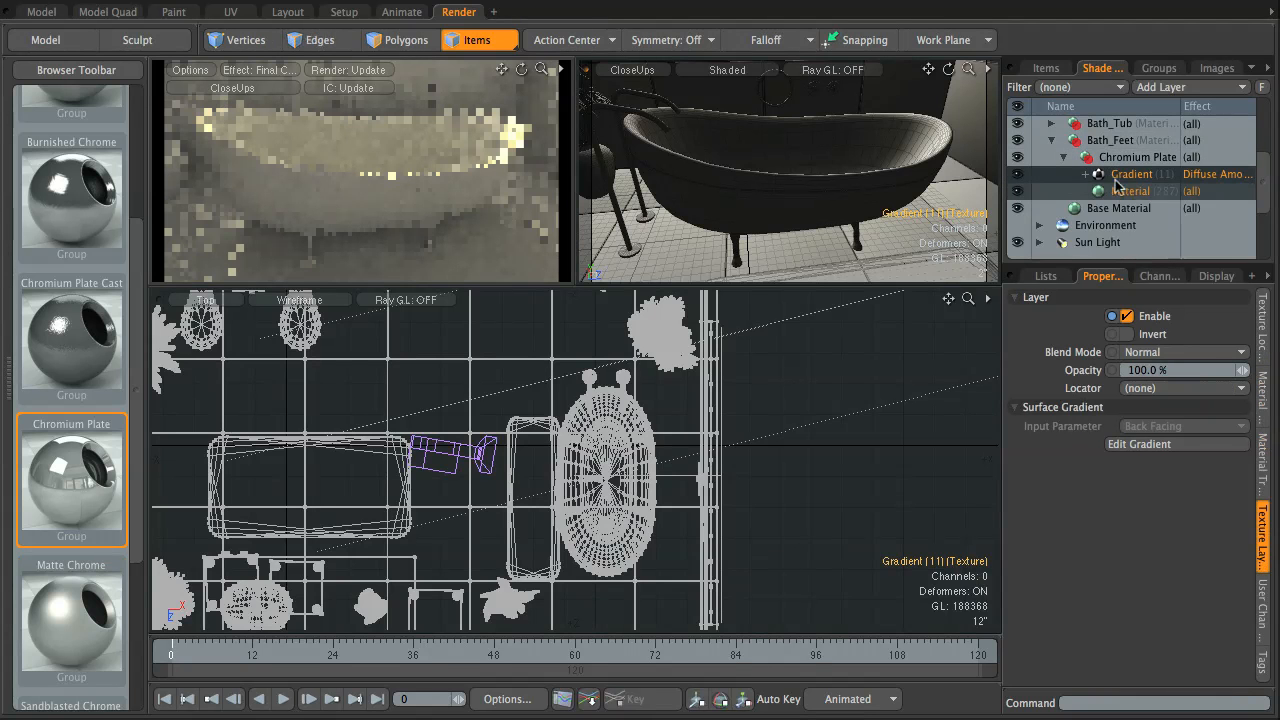
left_click_drag(1120, 178, 1111, 146)
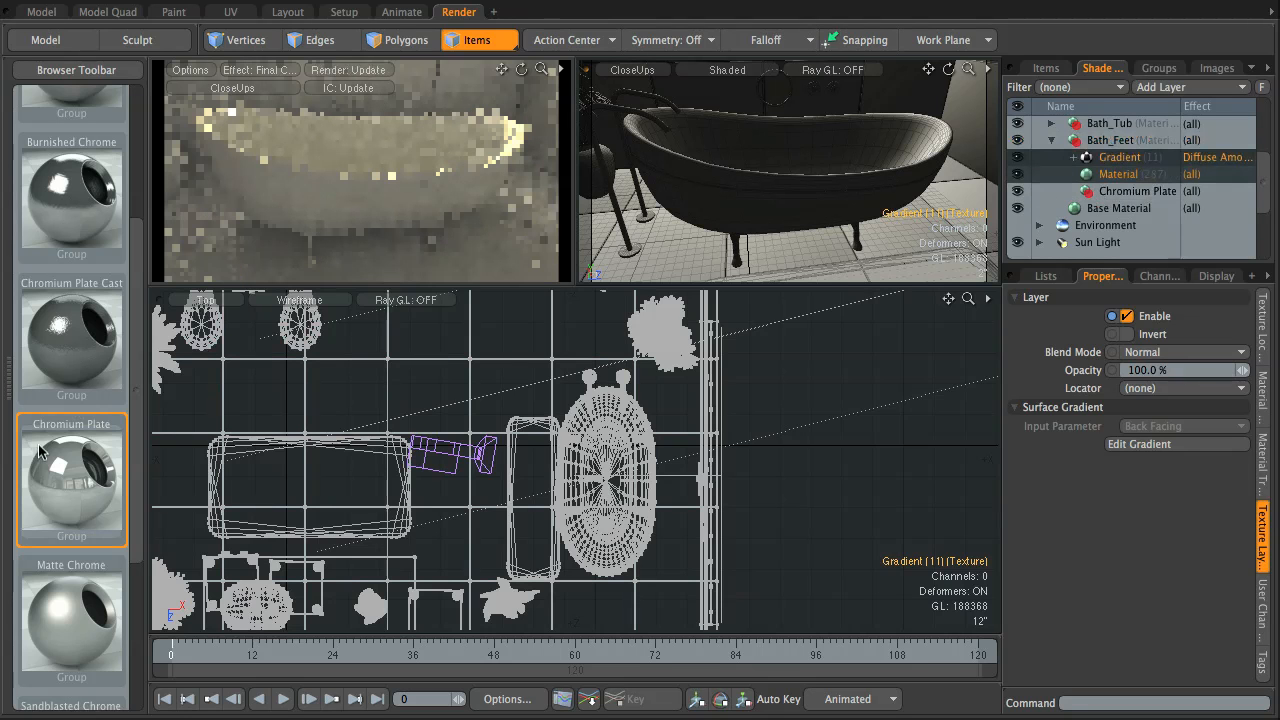
Step: Delete the empty Chromium Plate group and collapse the Bath_Feet group
left_click(1118, 193)
key("Delete")
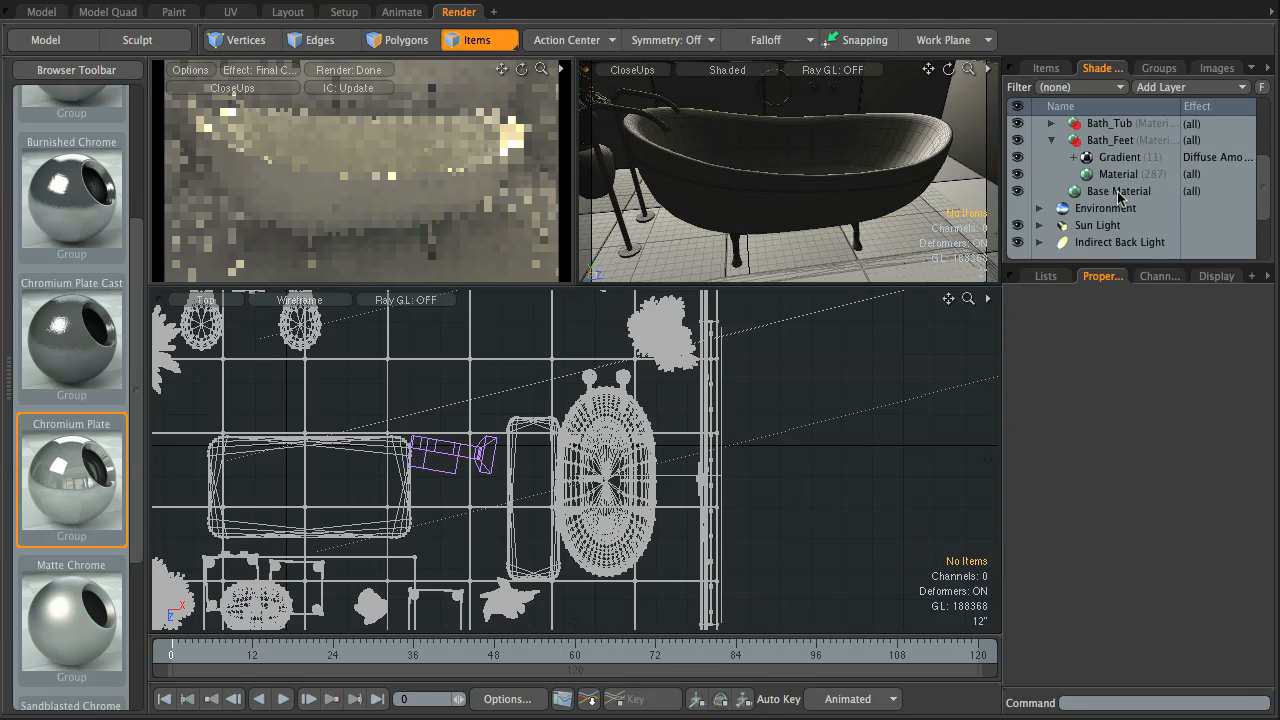
left_click(1051, 140)
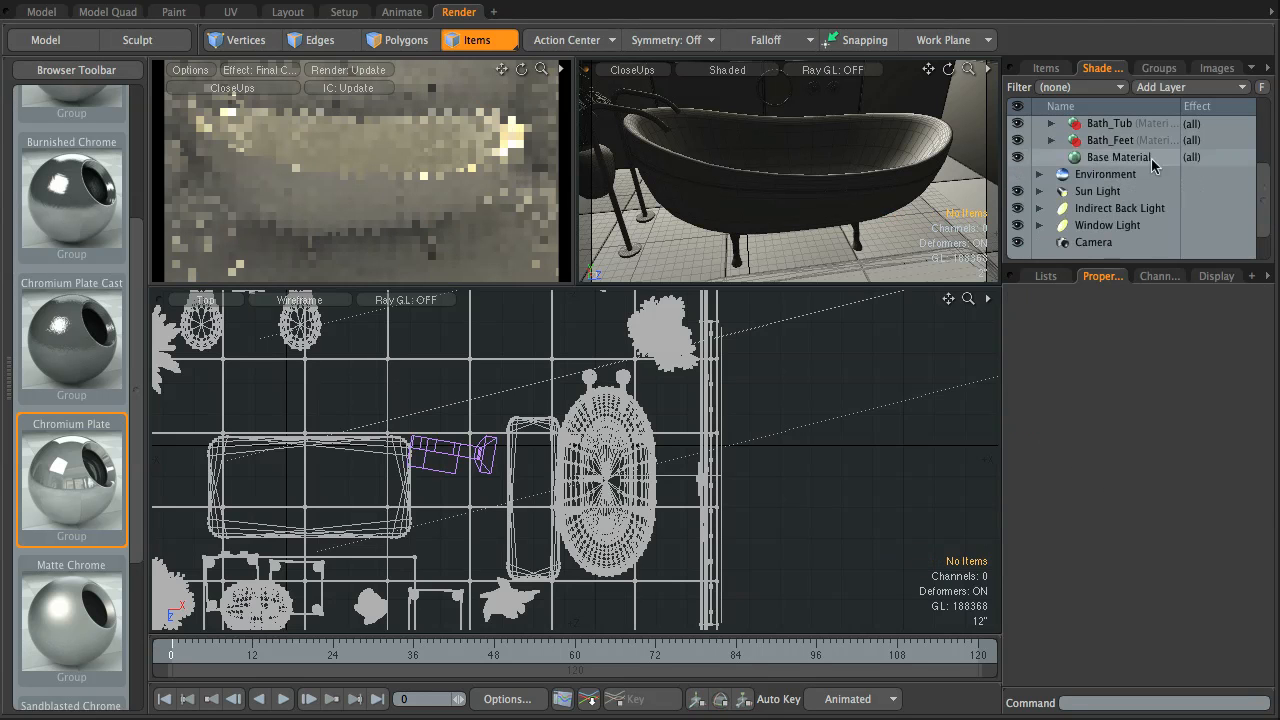
Step: Examine the Value curve of the Bath_Feet Gradient in the Gradient Editor, then close the editor
left_click(1051, 140)
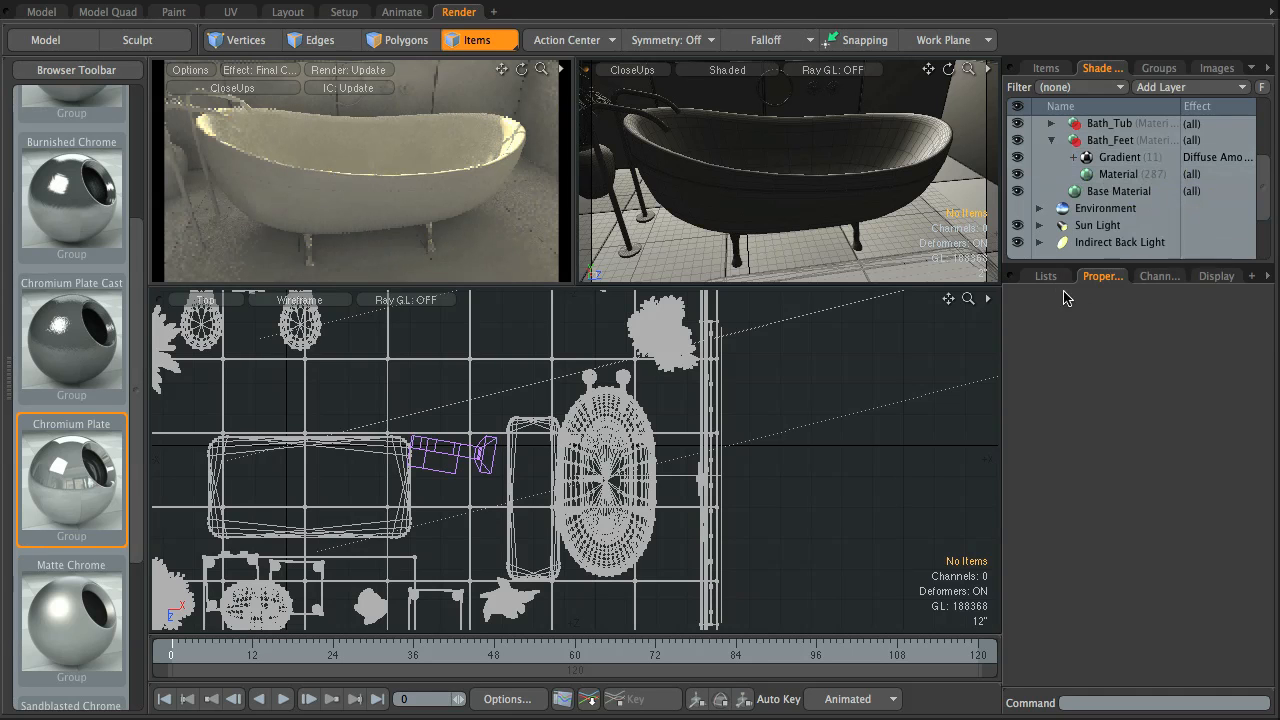
left_click(1125, 158)
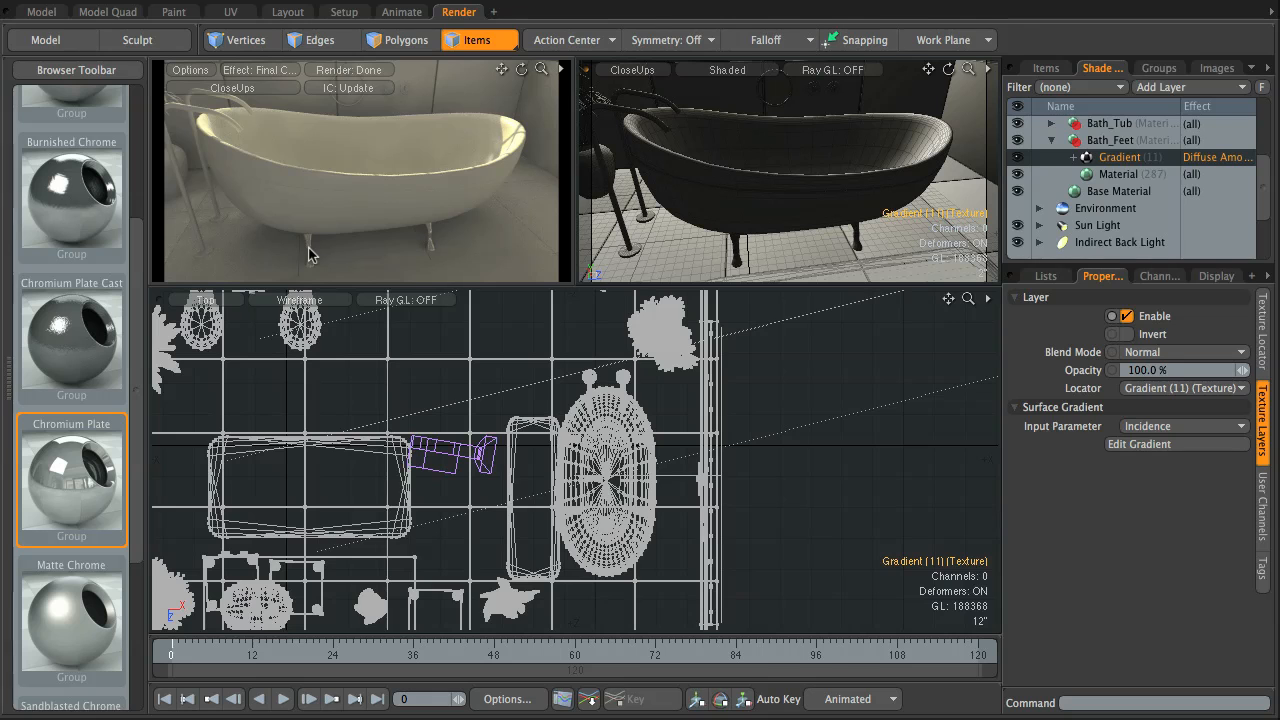
left_click(1160, 444)
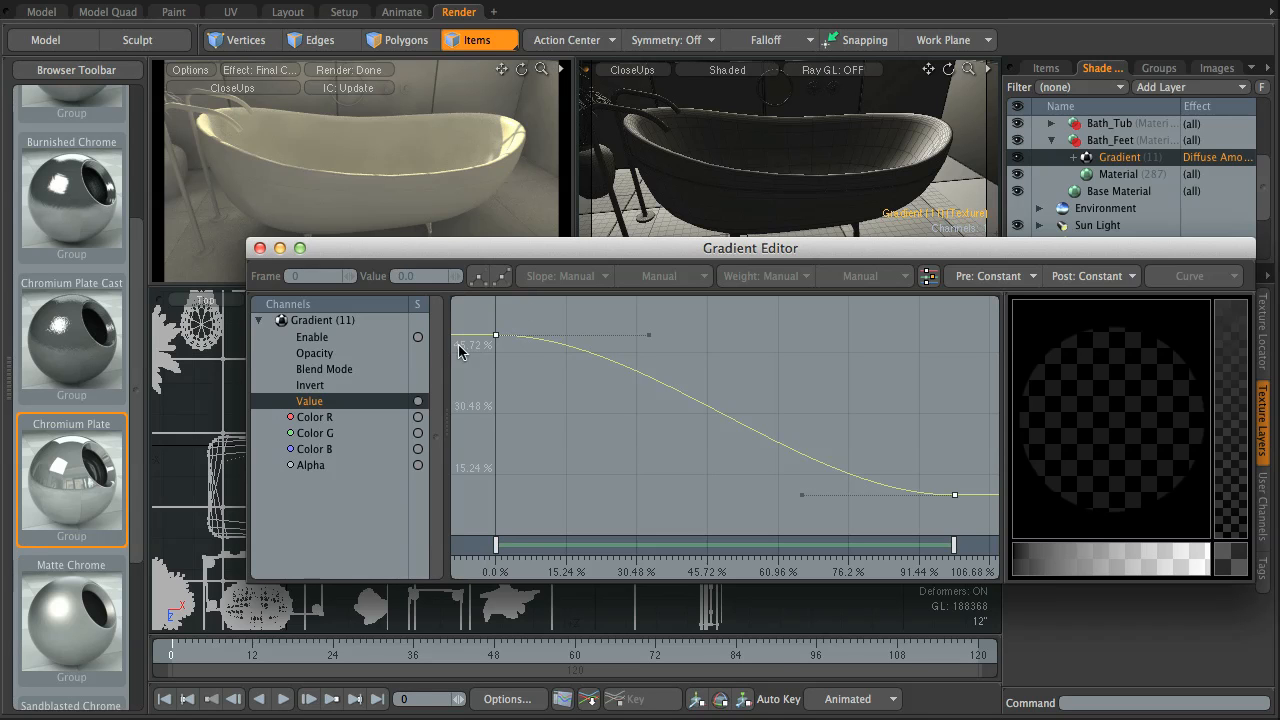
left_click_drag(628, 255, 1028, 576)
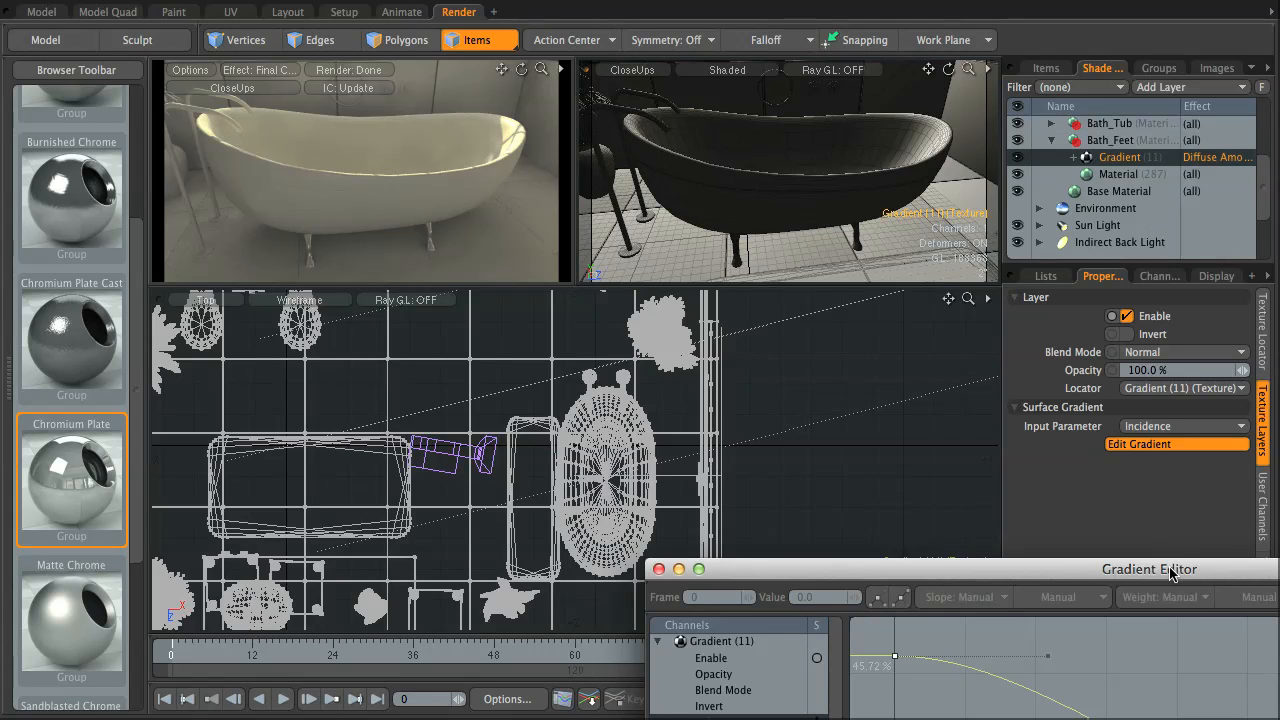
left_click_drag(1172, 572, 1076, 292)
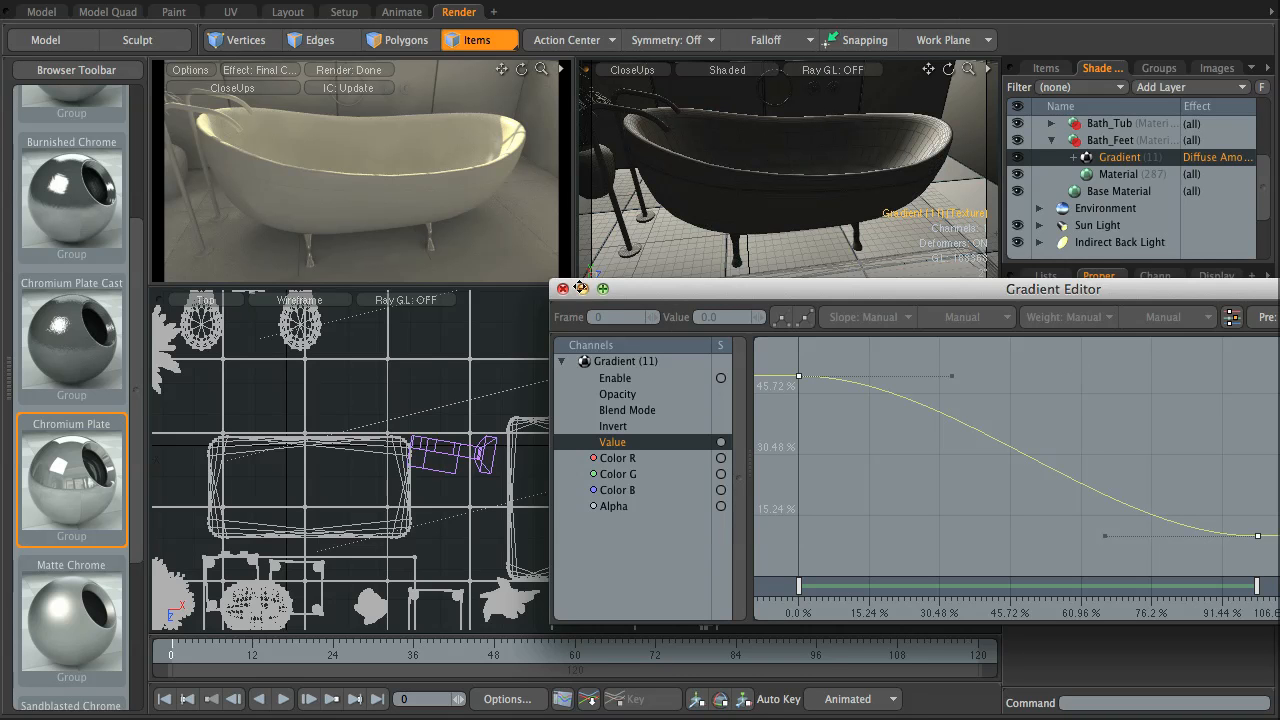
left_click(563, 289)
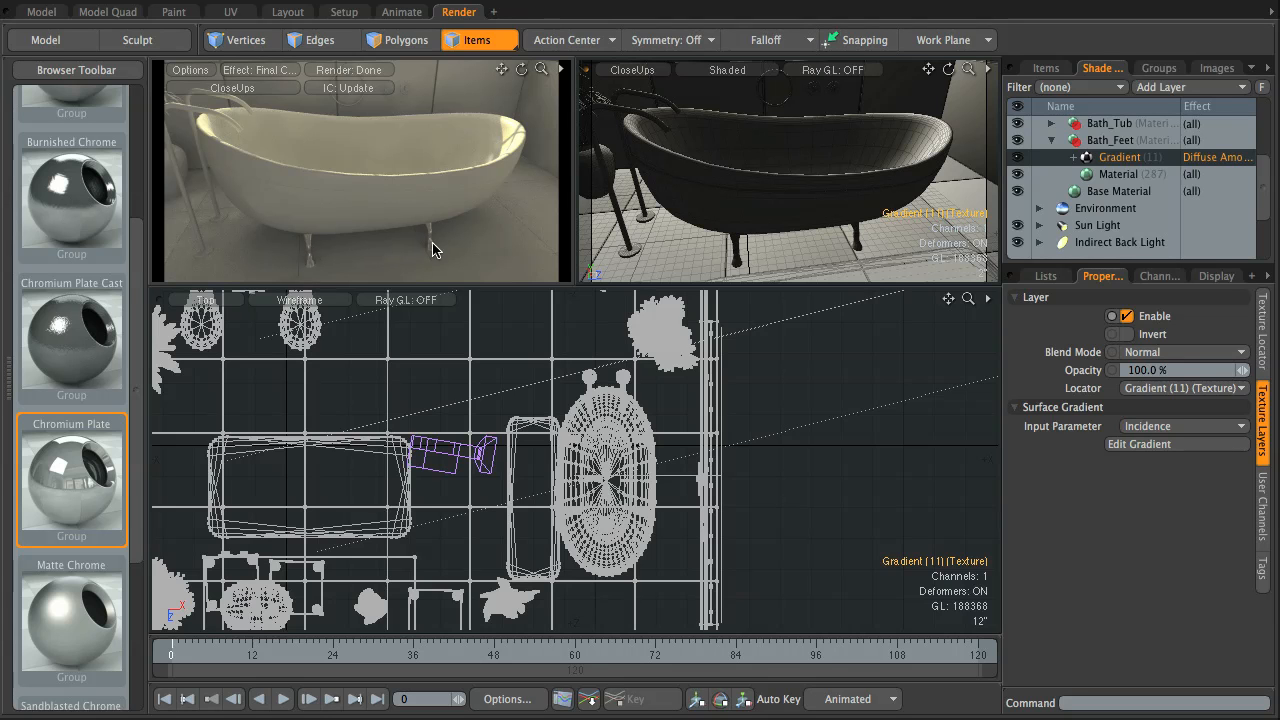
Step: Orbit the CloseUps camera to look down into the tub and delete the Material from the Bath_Plug group
left_click_drag(794, 134, 829, 211, "alt")
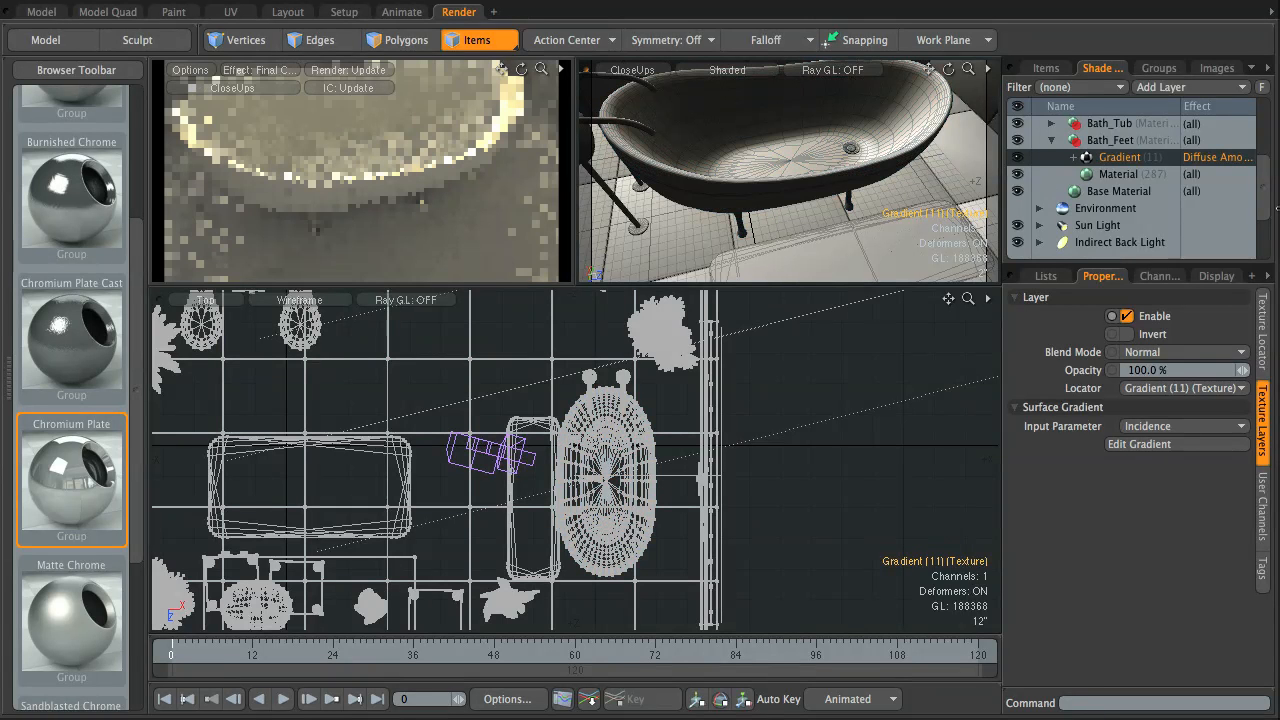
scroll(1268, 205, "up", 2)
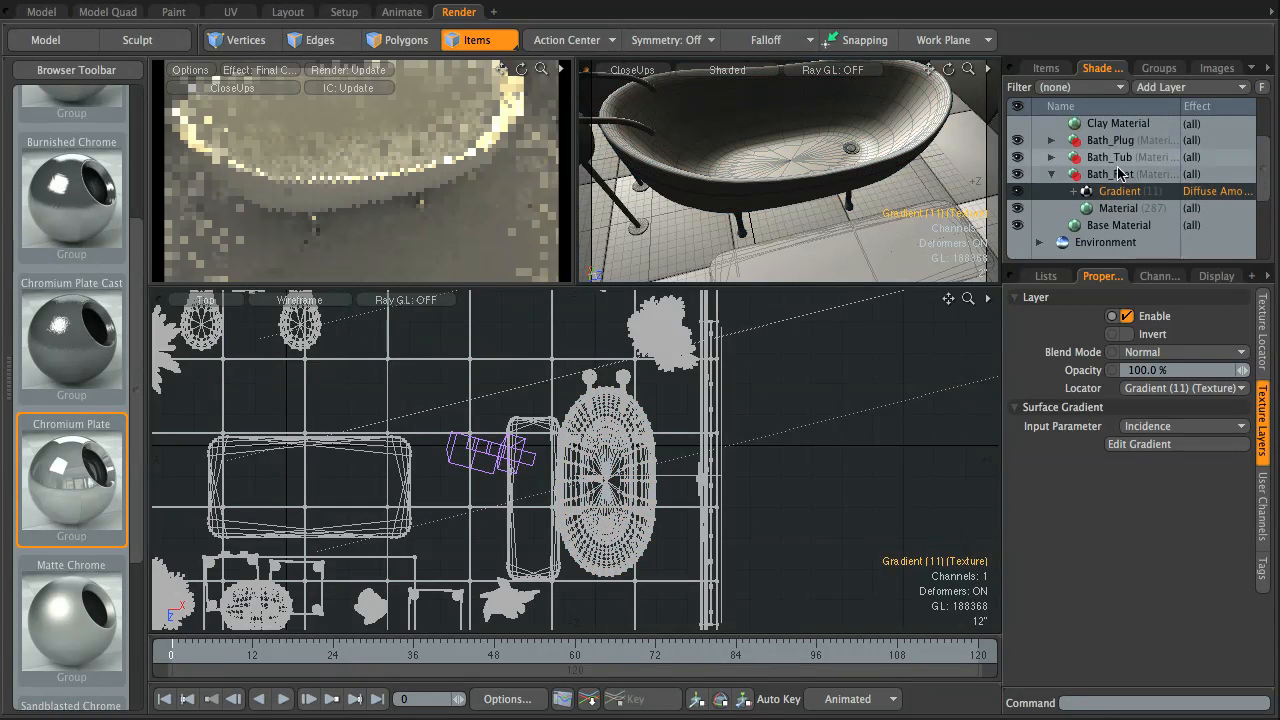
left_click(1050, 140)
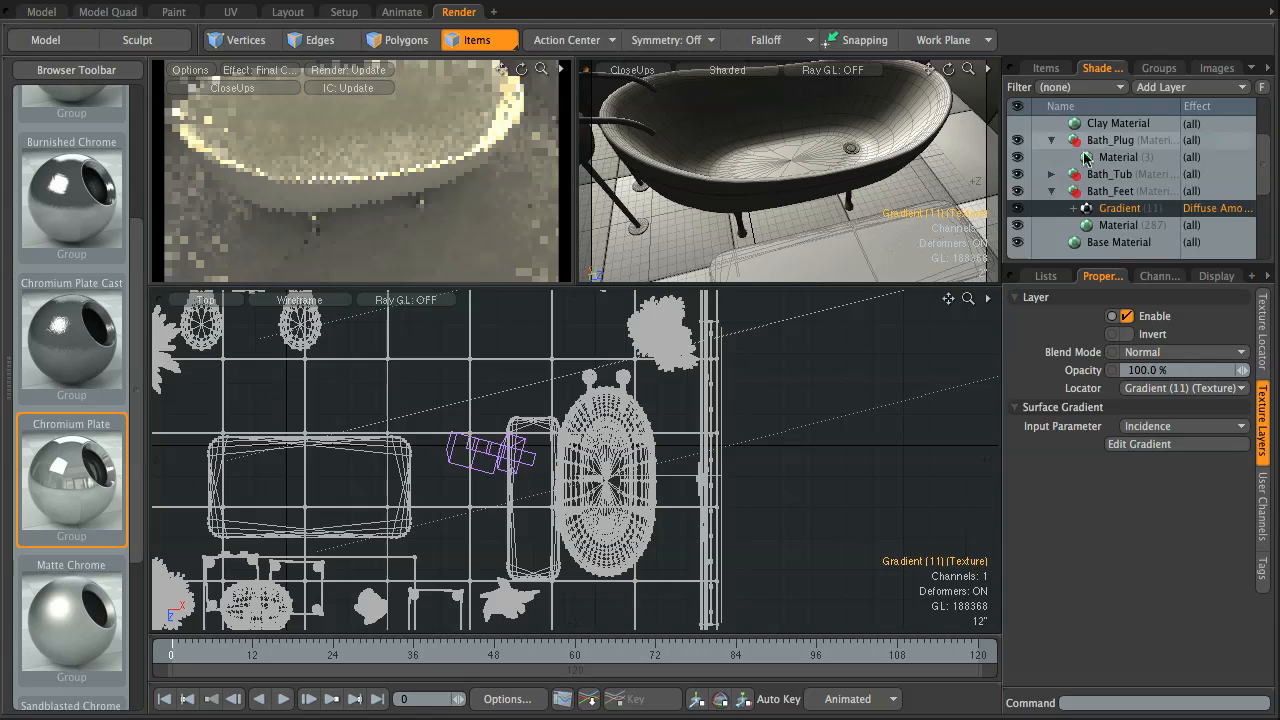
left_click(1115, 158)
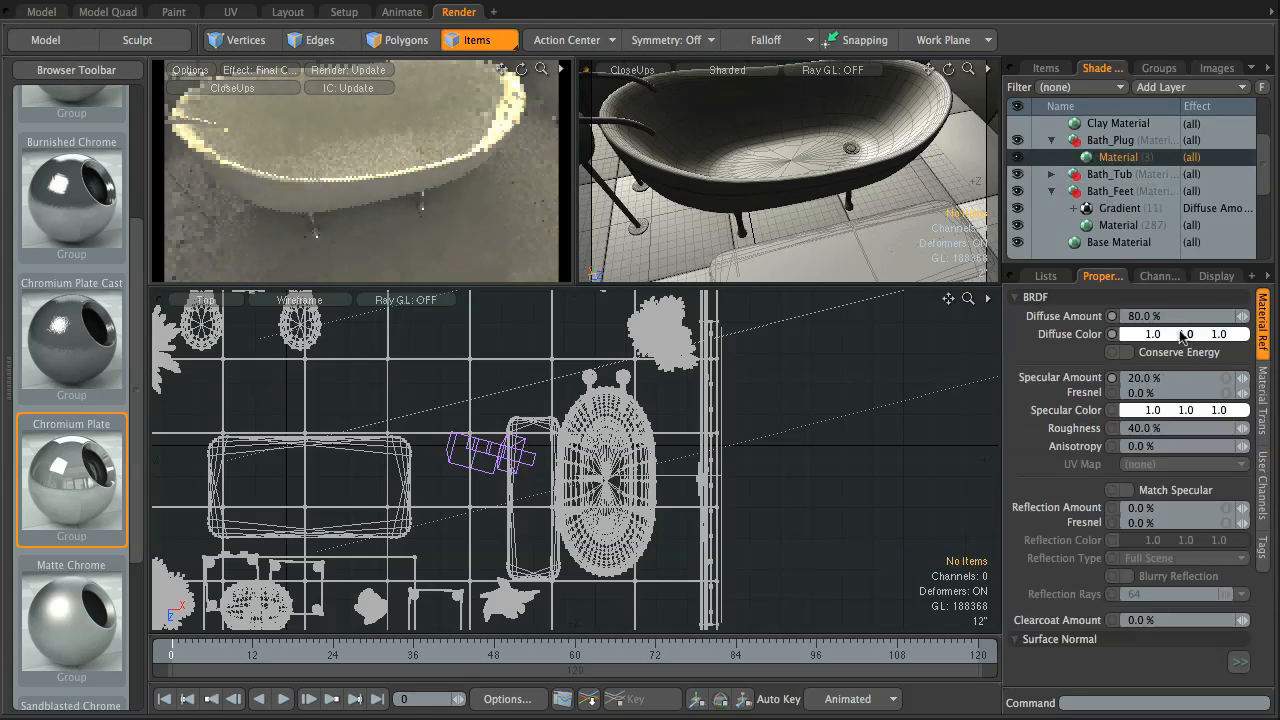
left_click(1115, 144)
left_click(1118, 157)
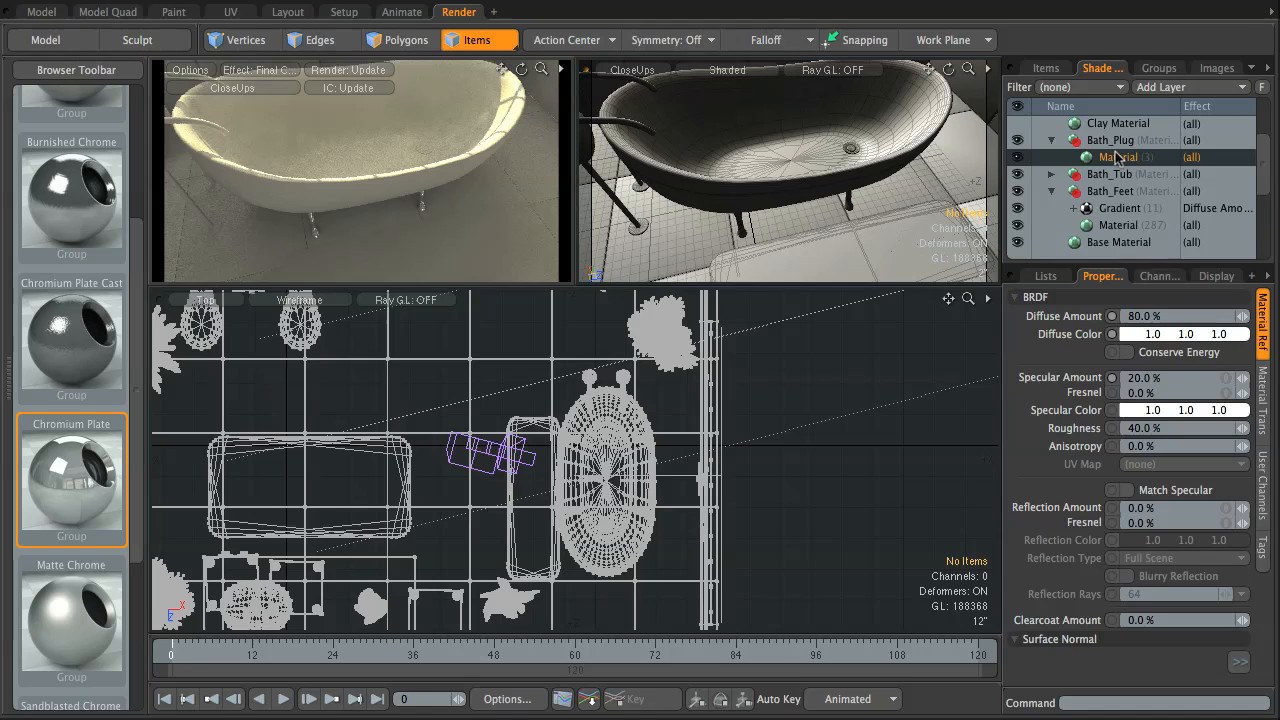
key("Delete")
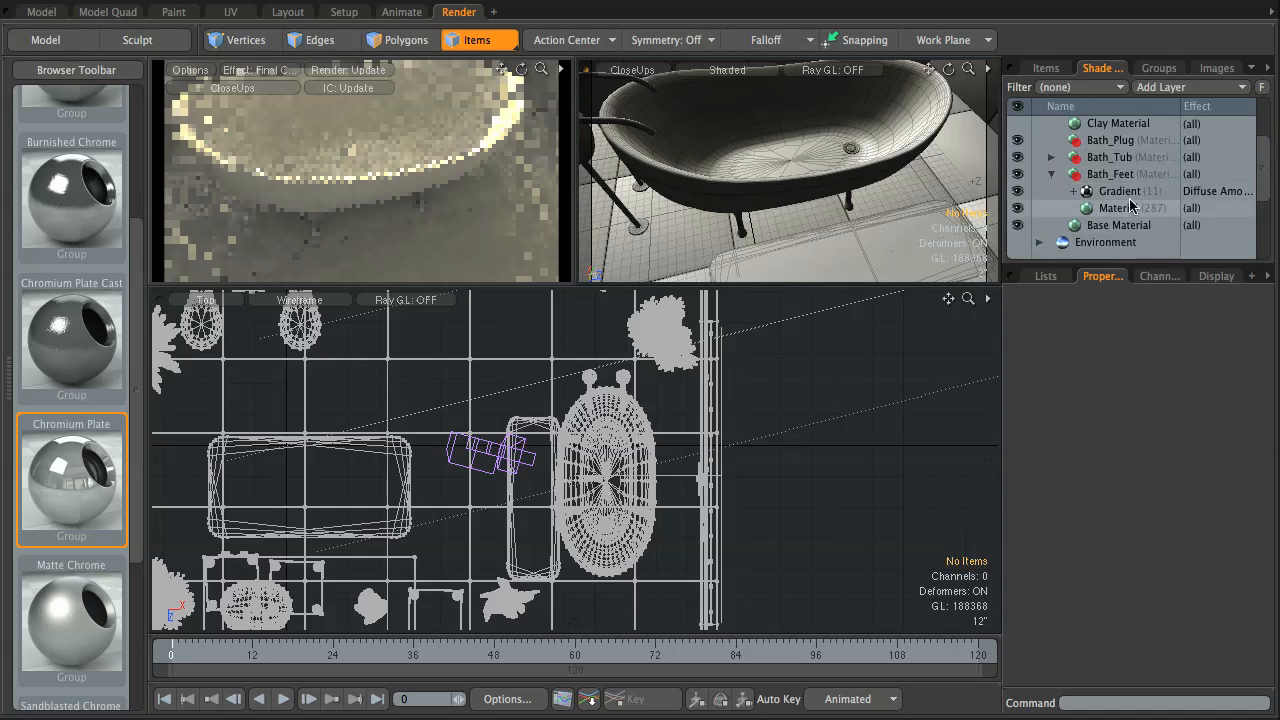
Step: Create instances of the Bath_Feet Gradient and Material, move them into the Bath_Plug group, and collapse both groups
left_click(1122, 197)
left_click(1122, 213, "shift")
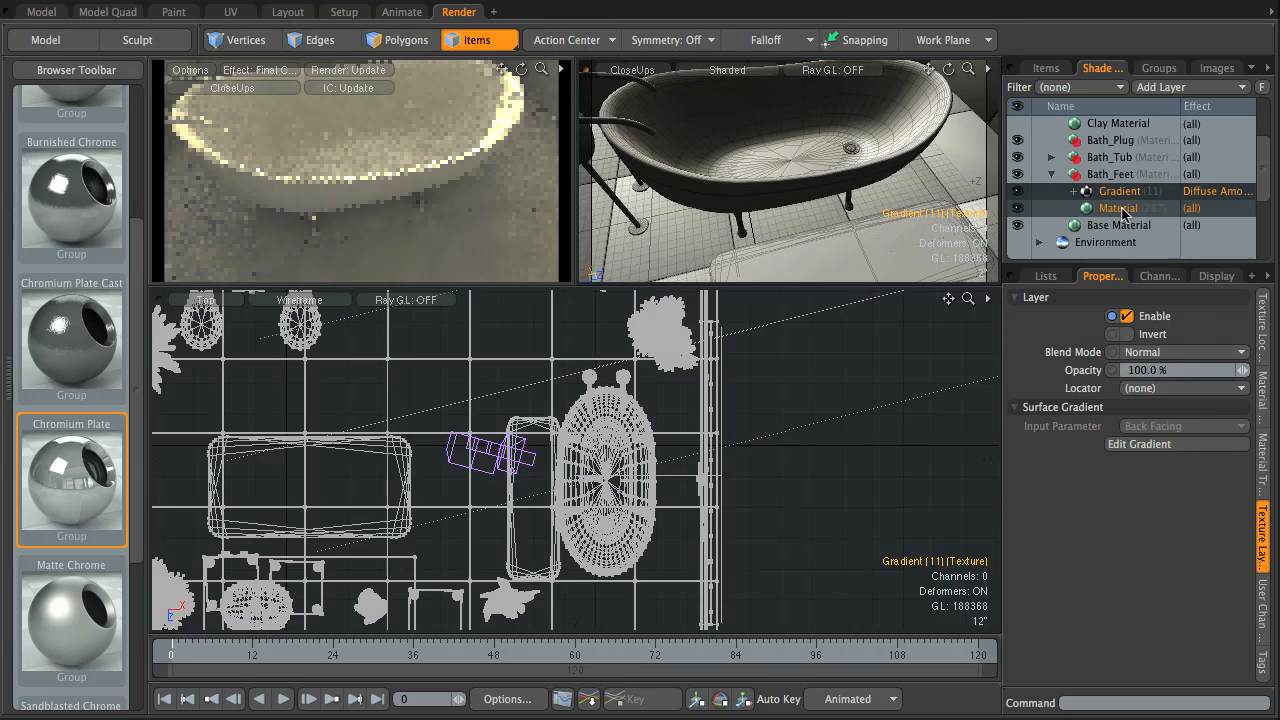
right_click(1120, 212)
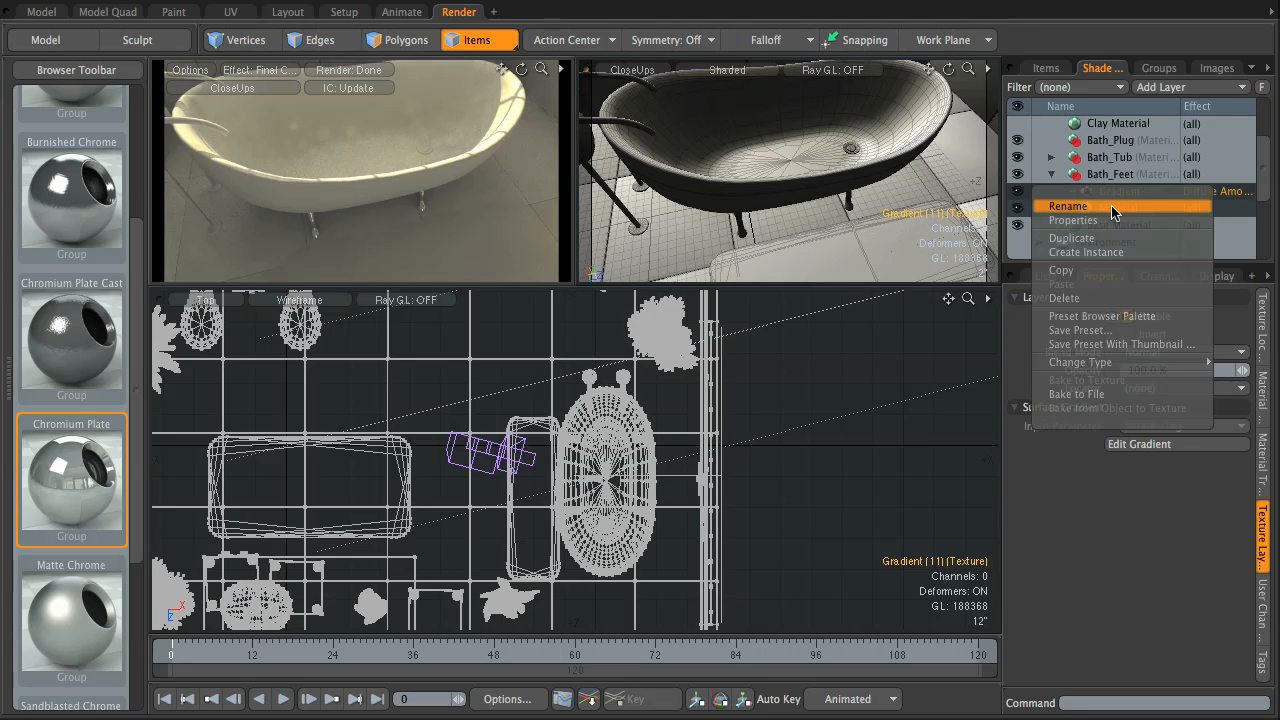
left_click(1068, 511)
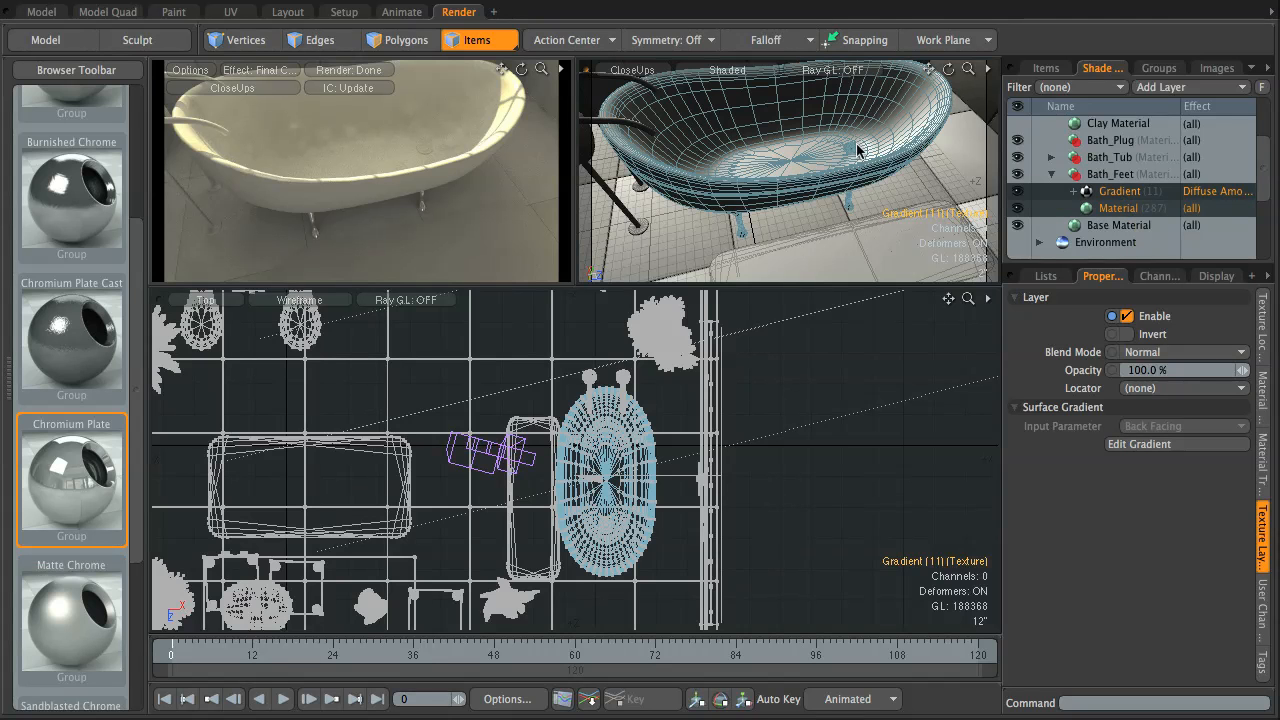
right_click(1123, 193)
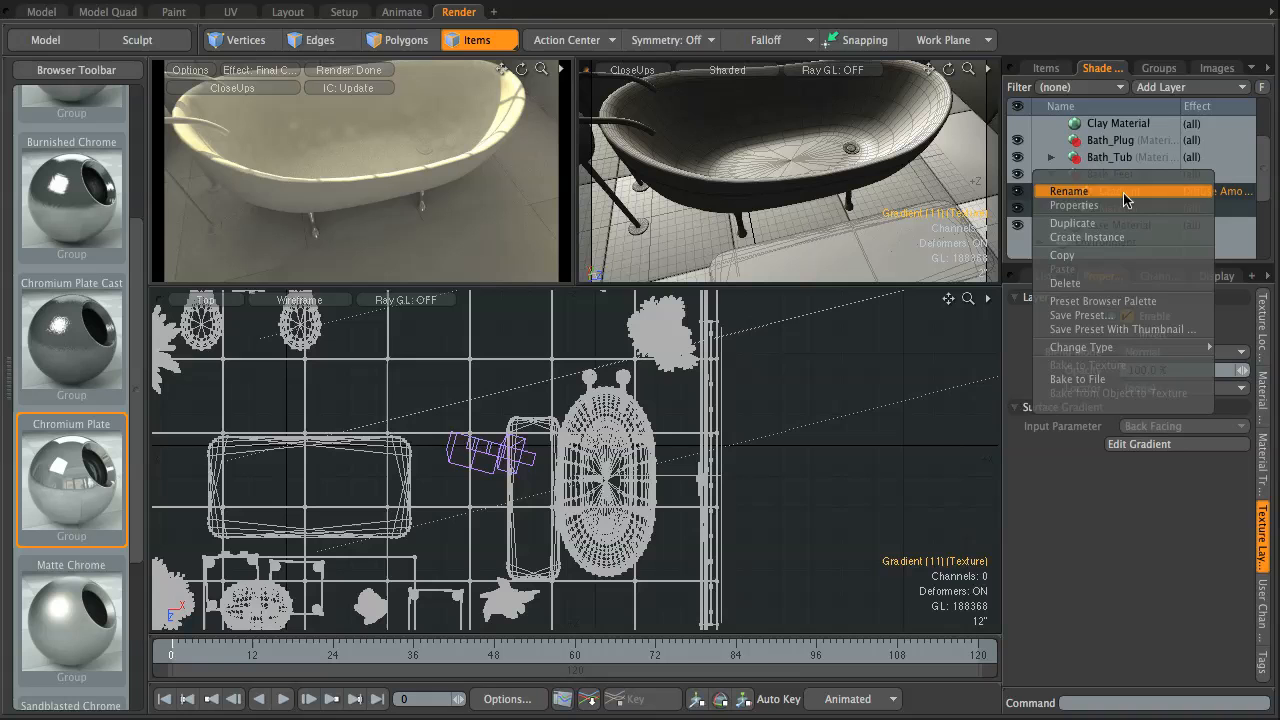
left_click(1105, 239)
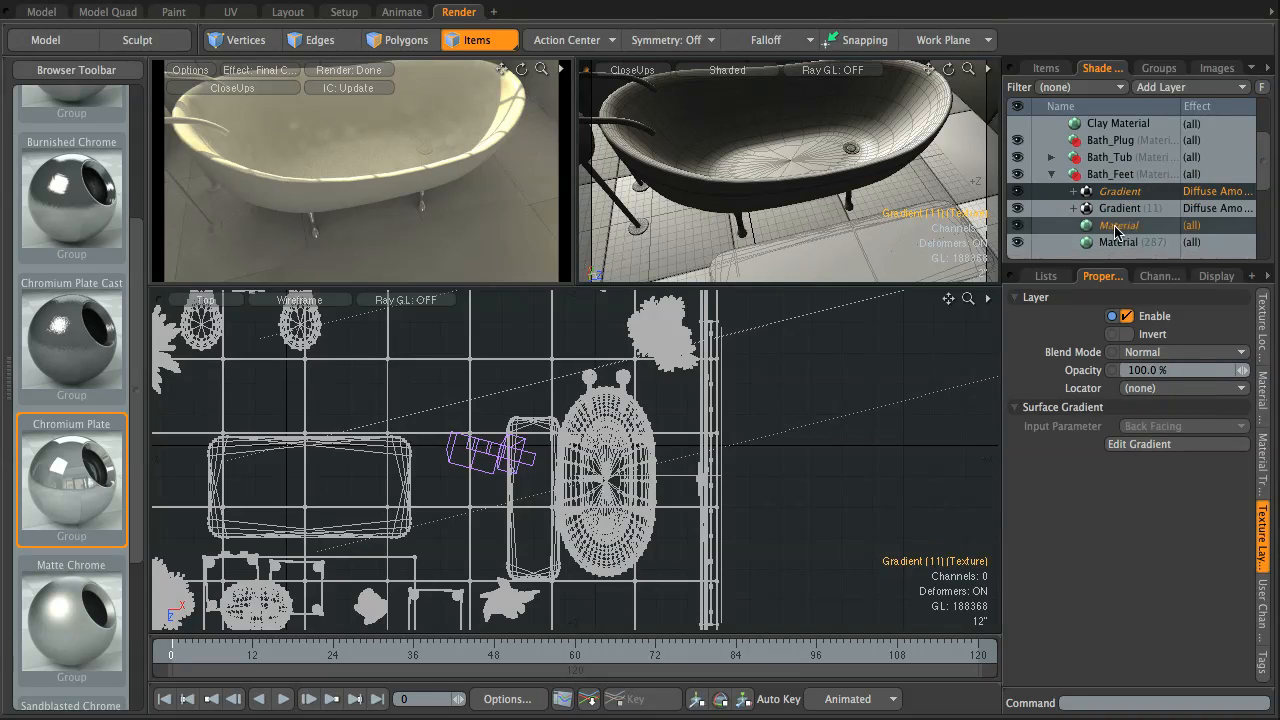
left_click_drag(1123, 197, 1120, 147)
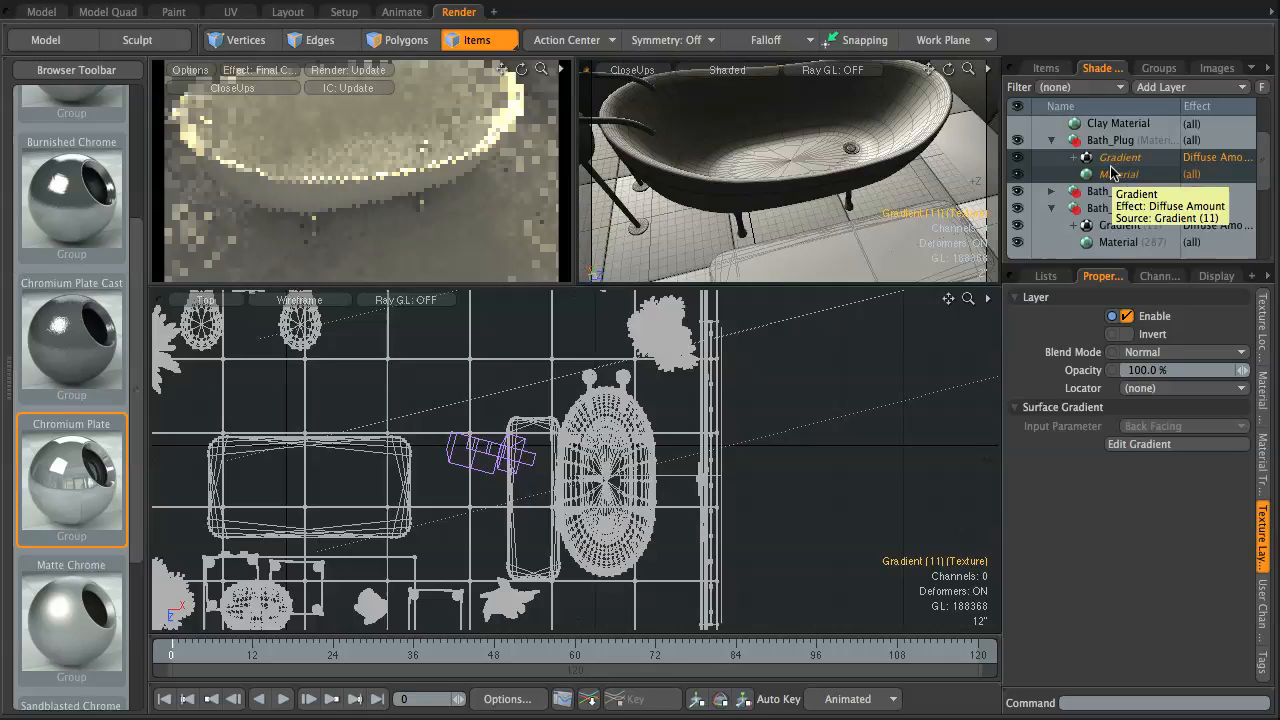
left_click(1051, 140)
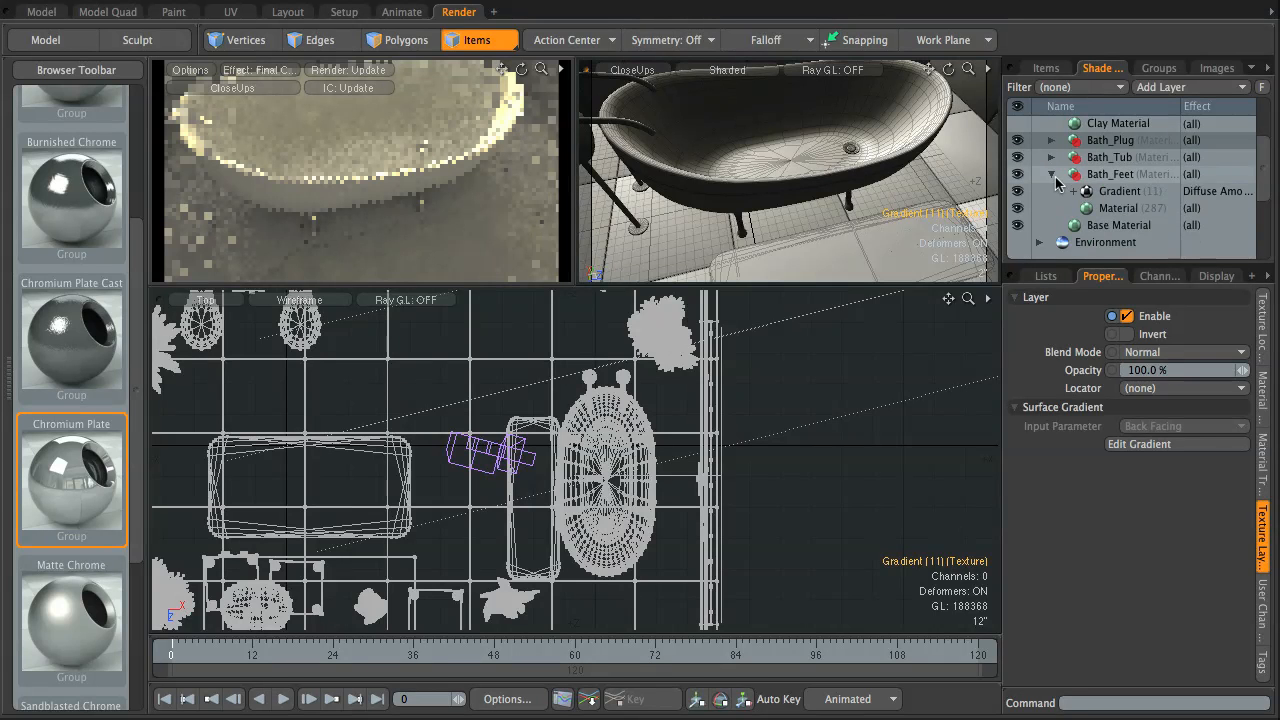
left_click(1051, 174)
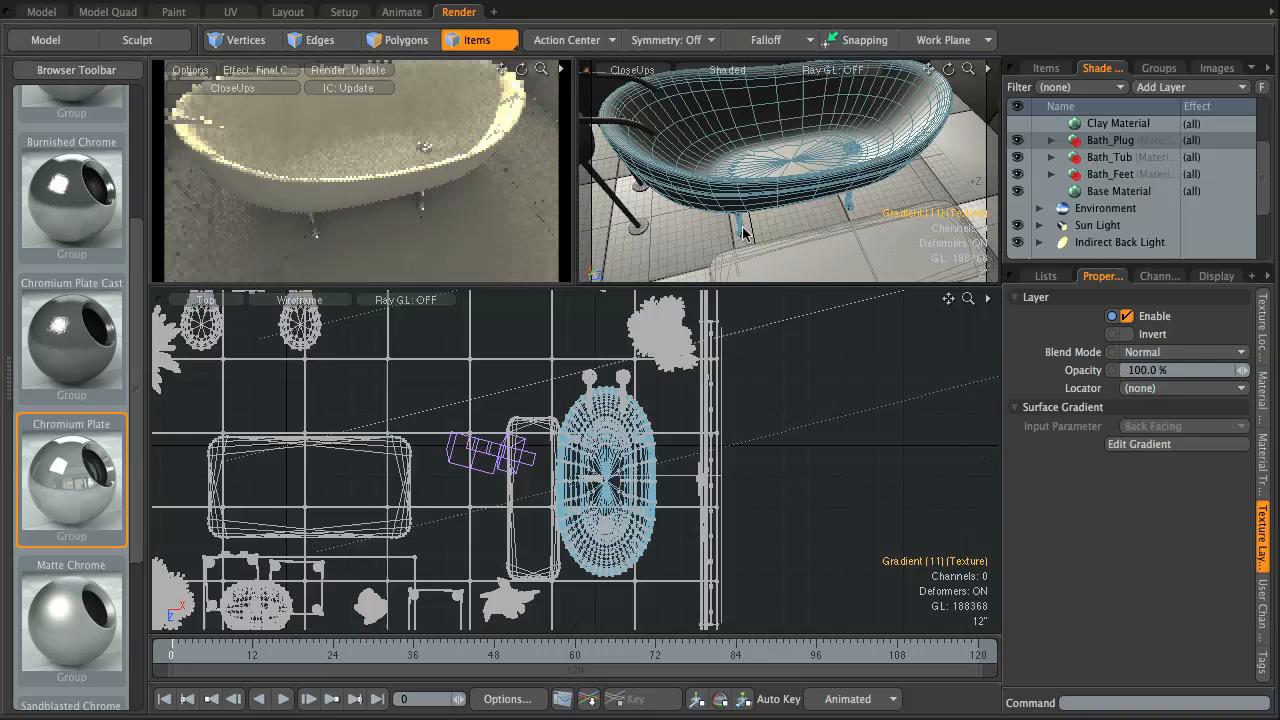
Step: Orbit the CloseUps camera back to a low view of the bathtub's side and feet
left_click(856, 210)
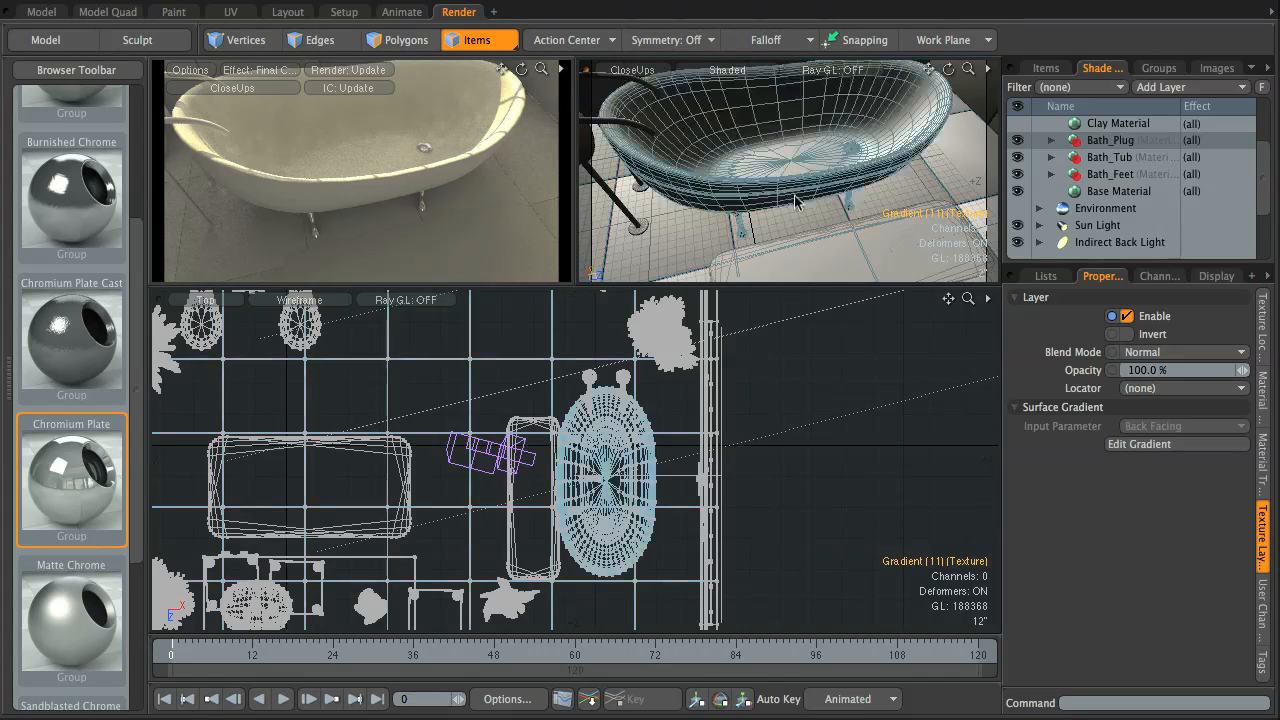
left_click_drag(881, 212, 858, 102, "alt")
left_click_drag(858, 102, 855, 167, "alt+shift")
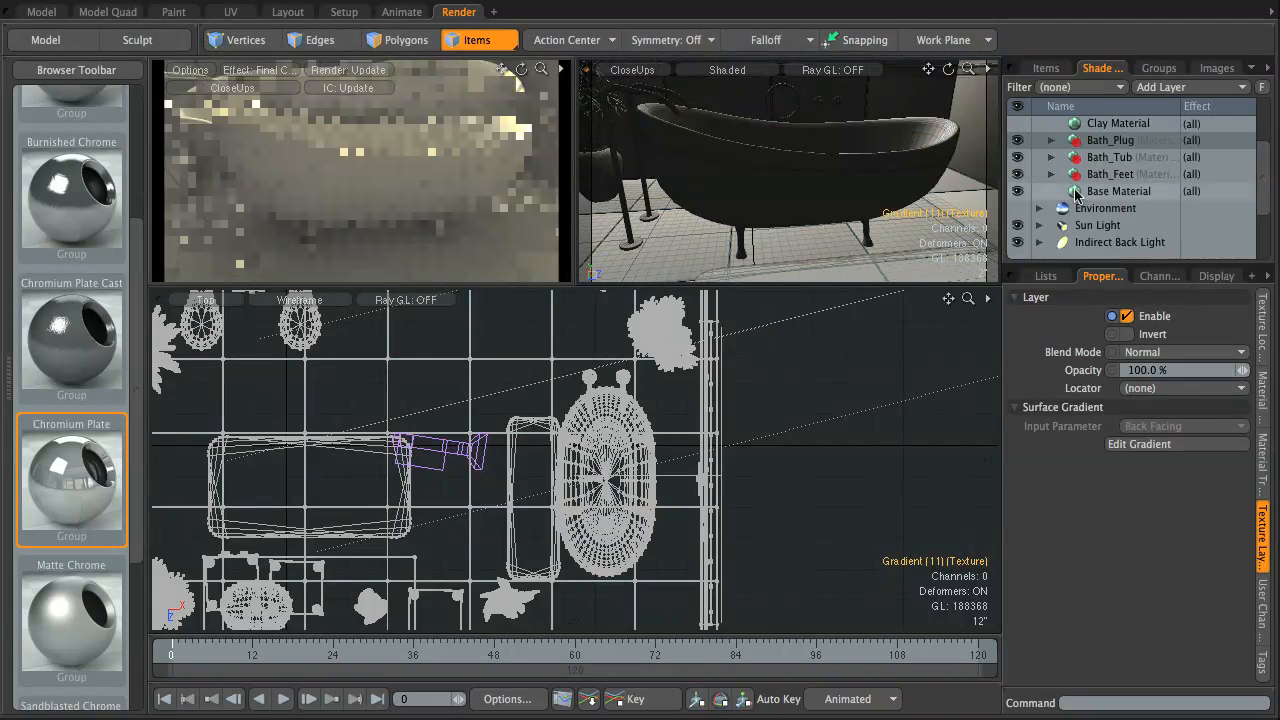
Step: Select the Material inside the Bath_Tub group and start loading an image as a new layer above it
left_click(1051, 157)
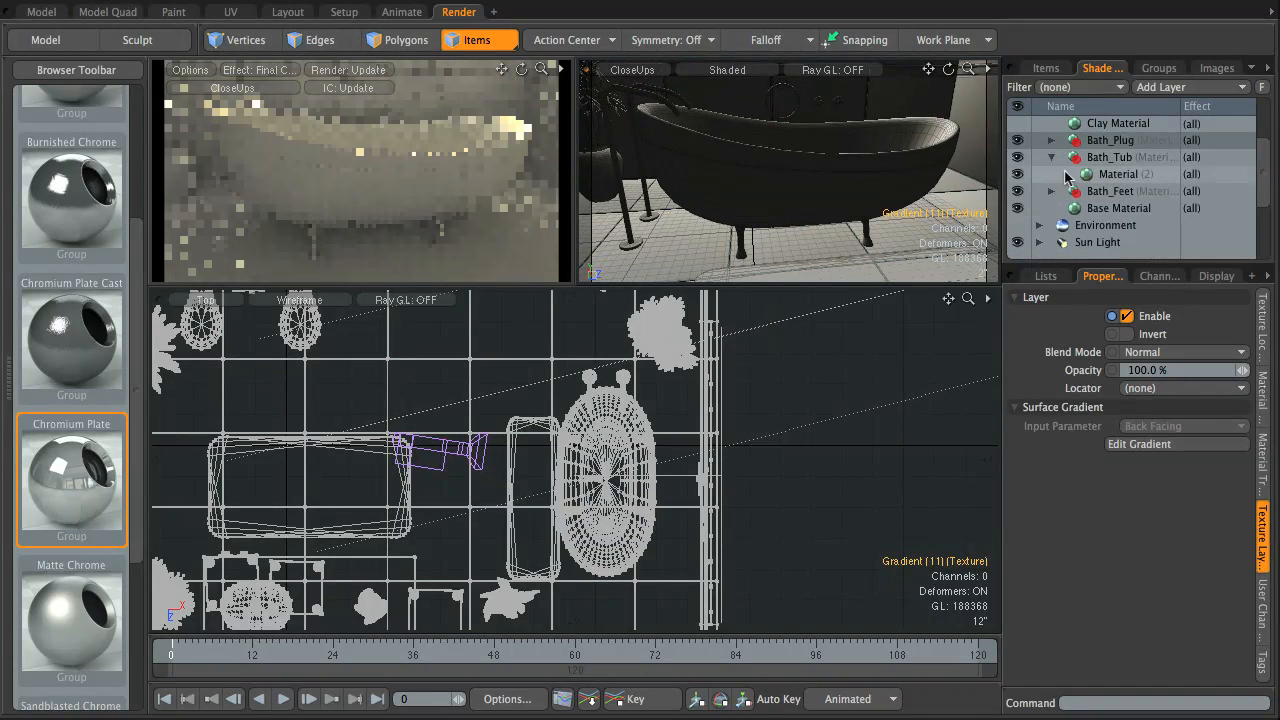
left_click(1128, 176)
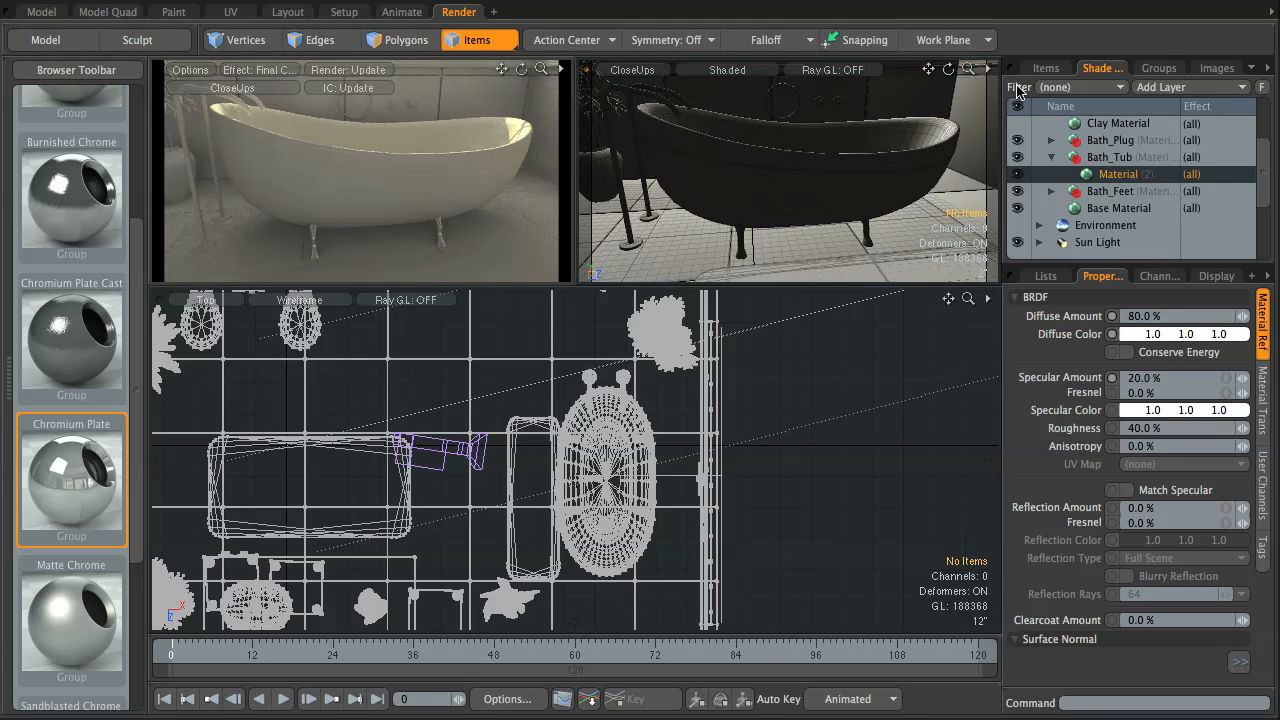
left_click(1198, 90)
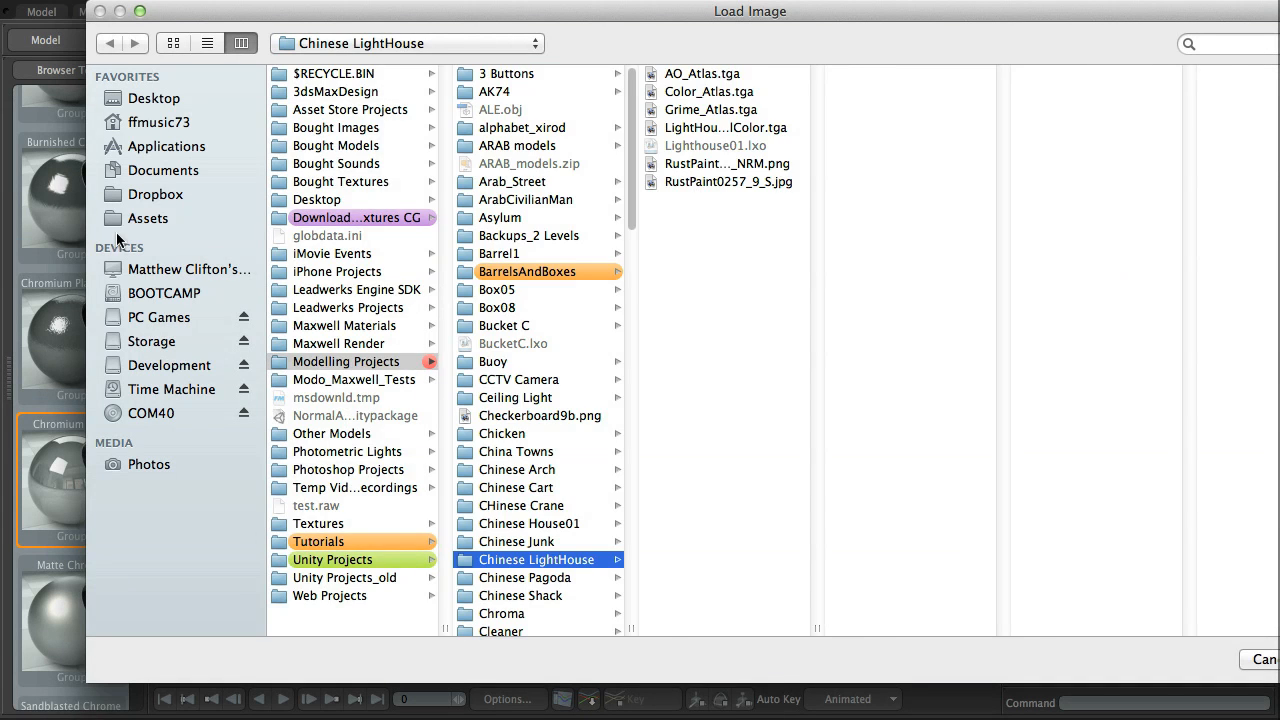
left_click(150, 219)
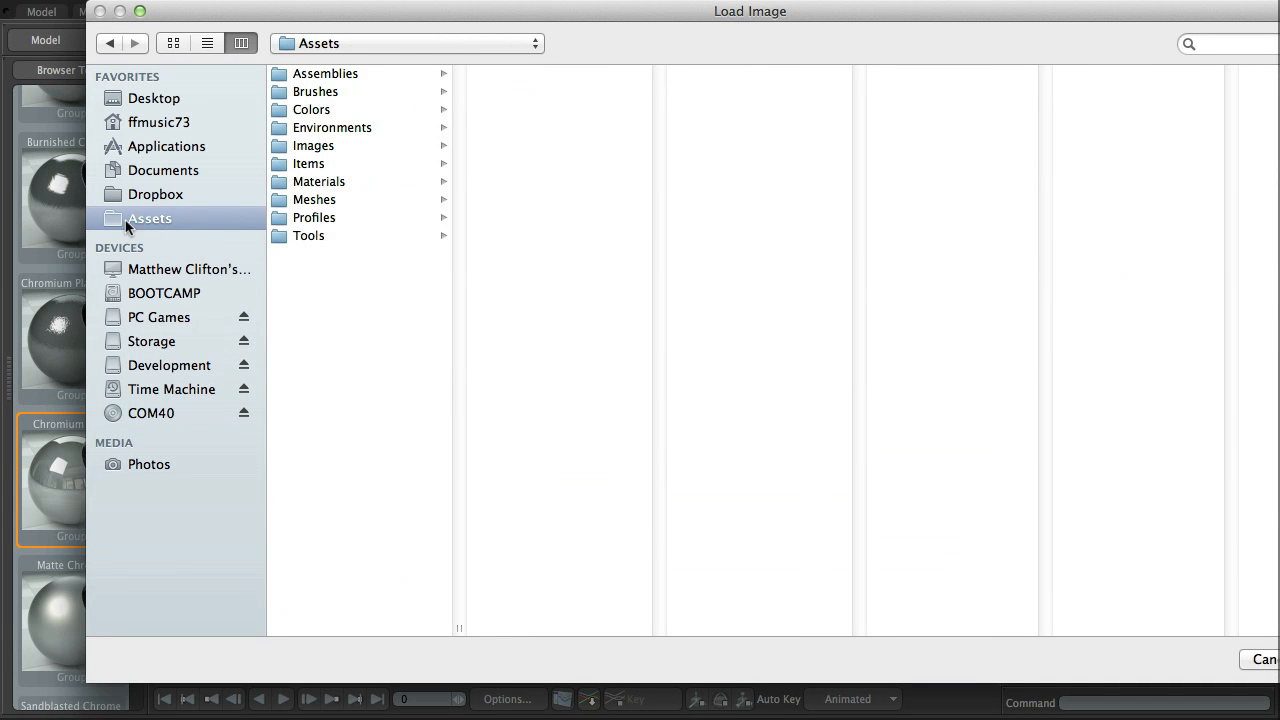
left_click(200, 267)
left_click(335, 129)
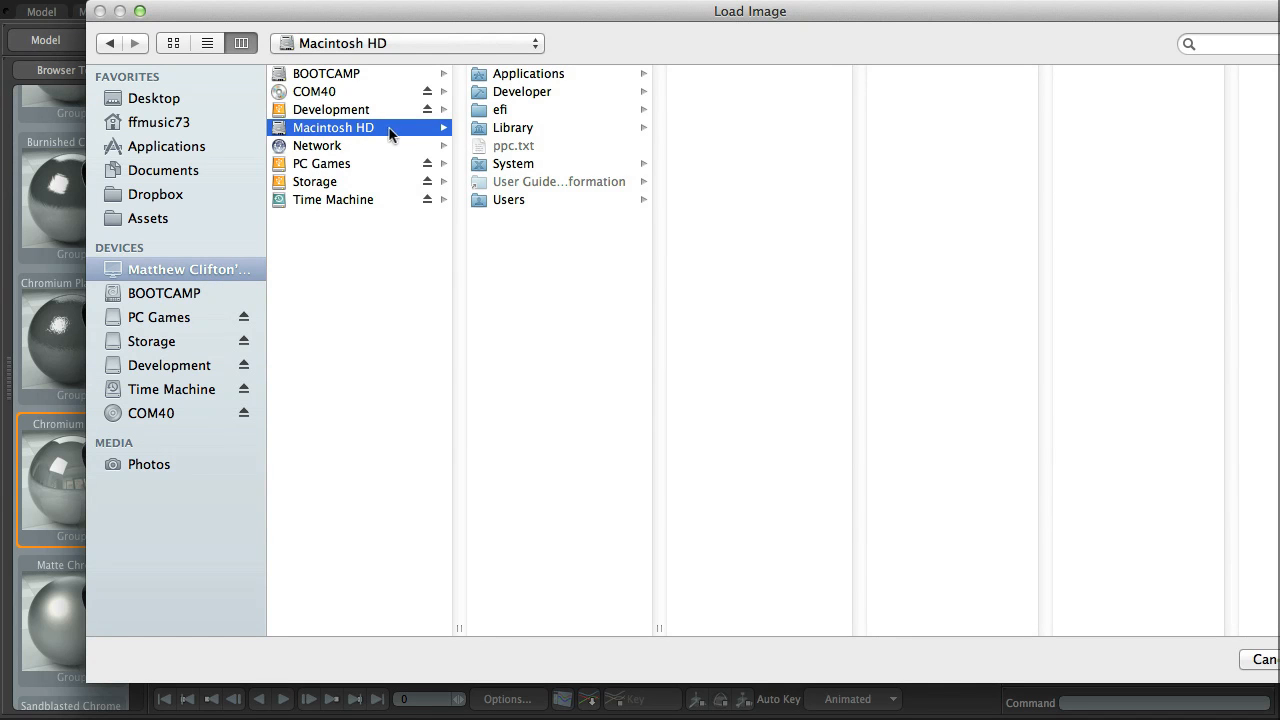
left_click(527, 199)
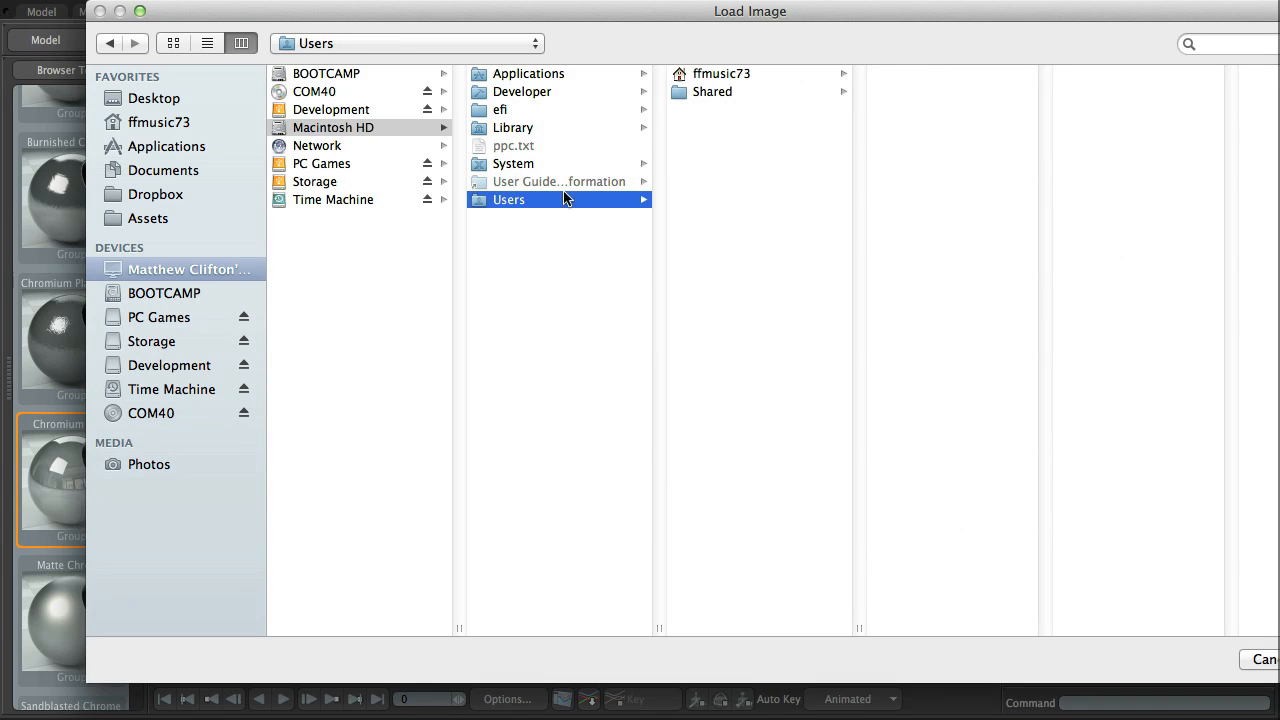
left_click(720, 93)
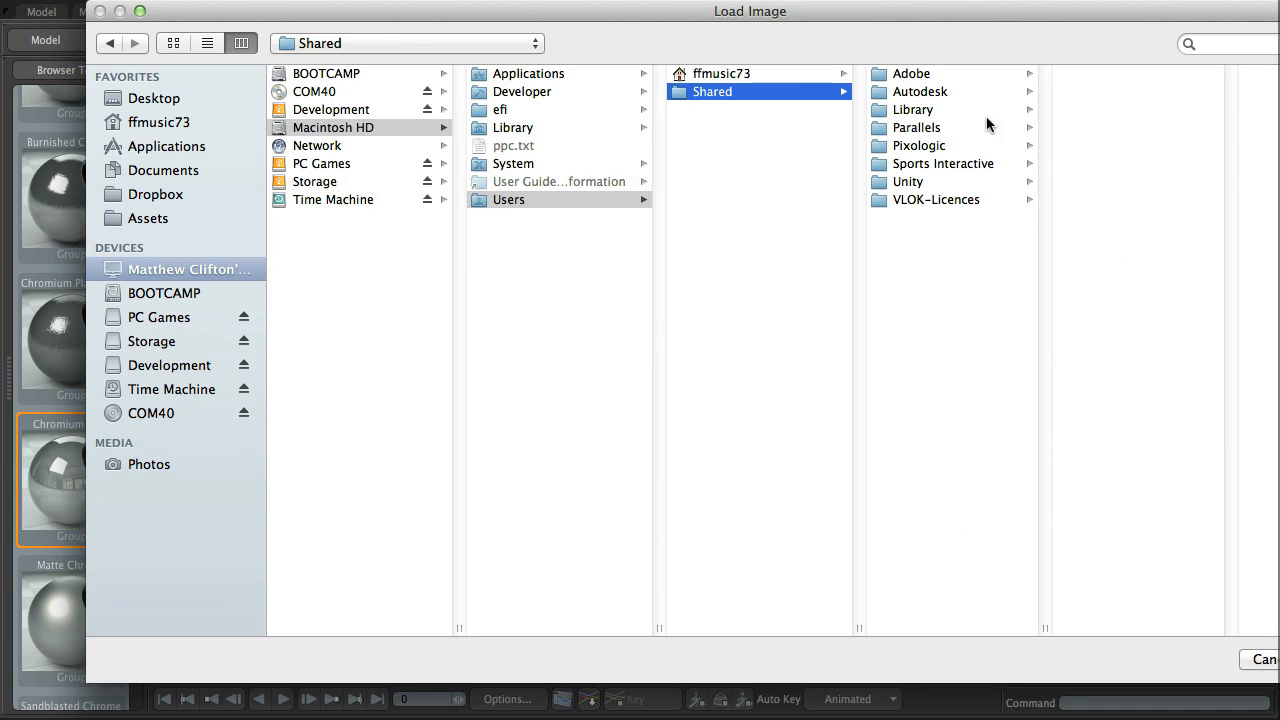
left_click(928, 110)
left_click(1151, 78)
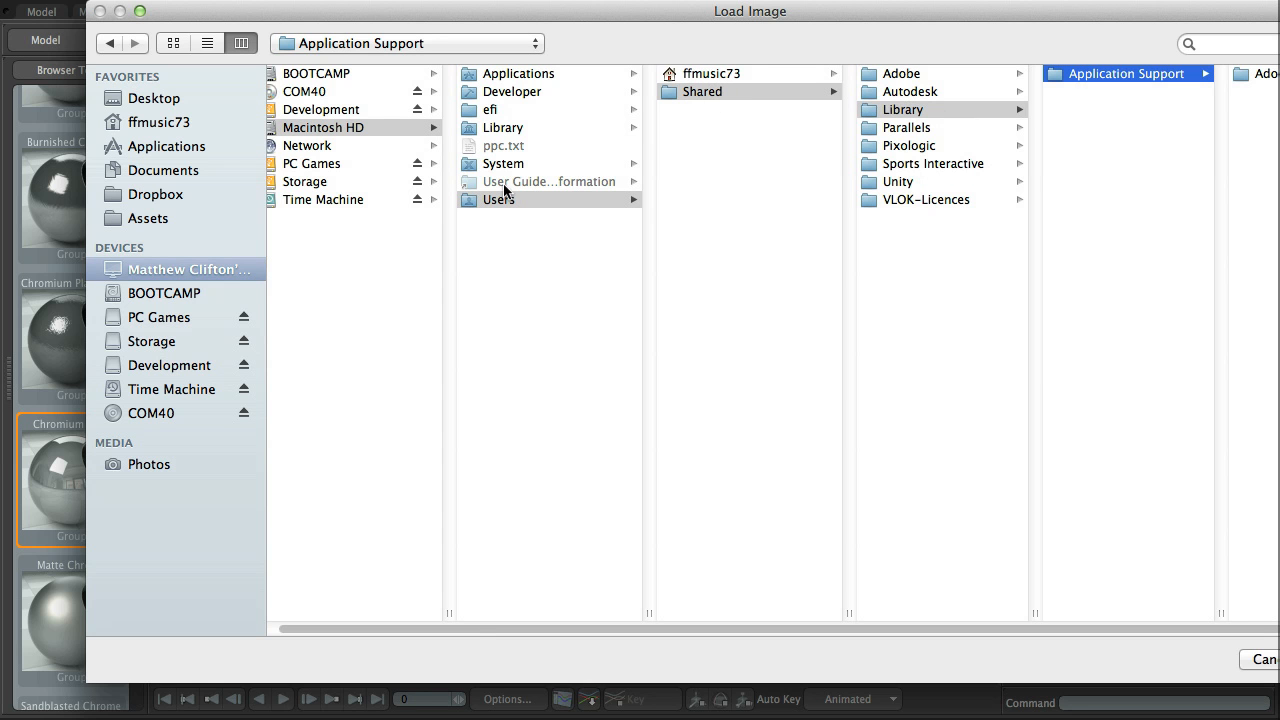
Step: Locate the Assets content folder on Macintosh HD under Library/Application Support/Luxology/Content
left_click(504, 132)
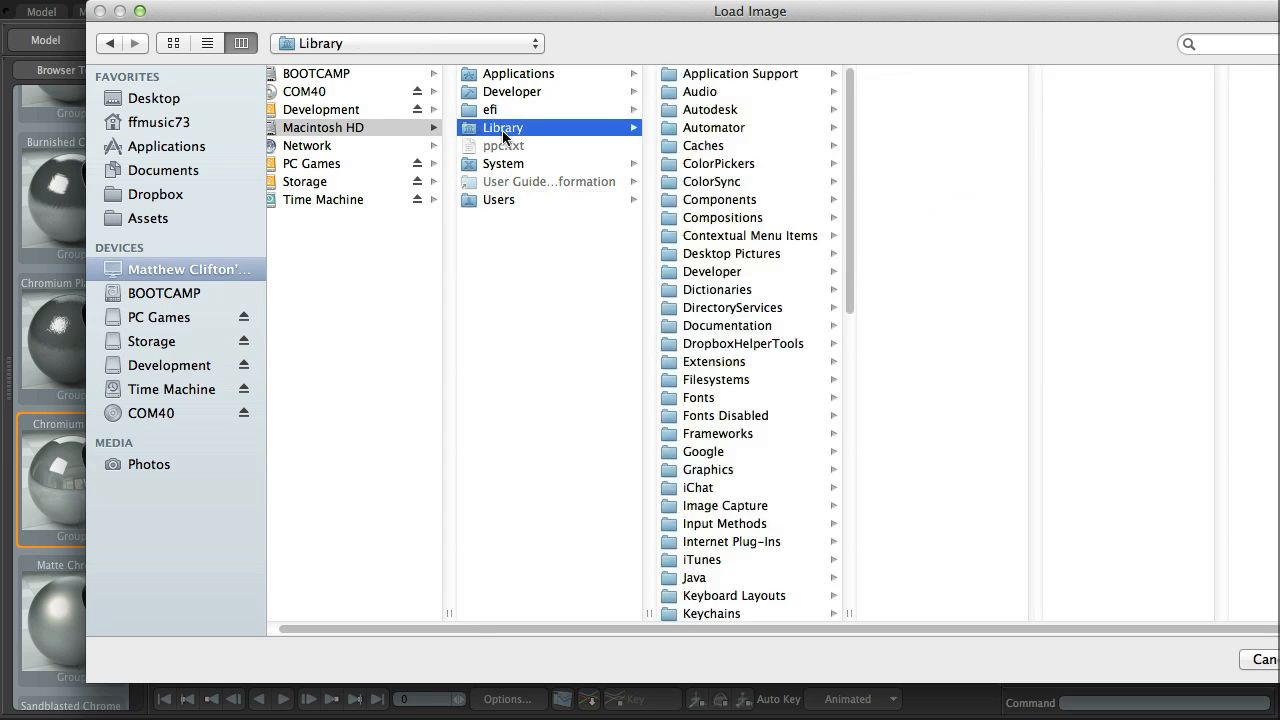
left_click(744, 76)
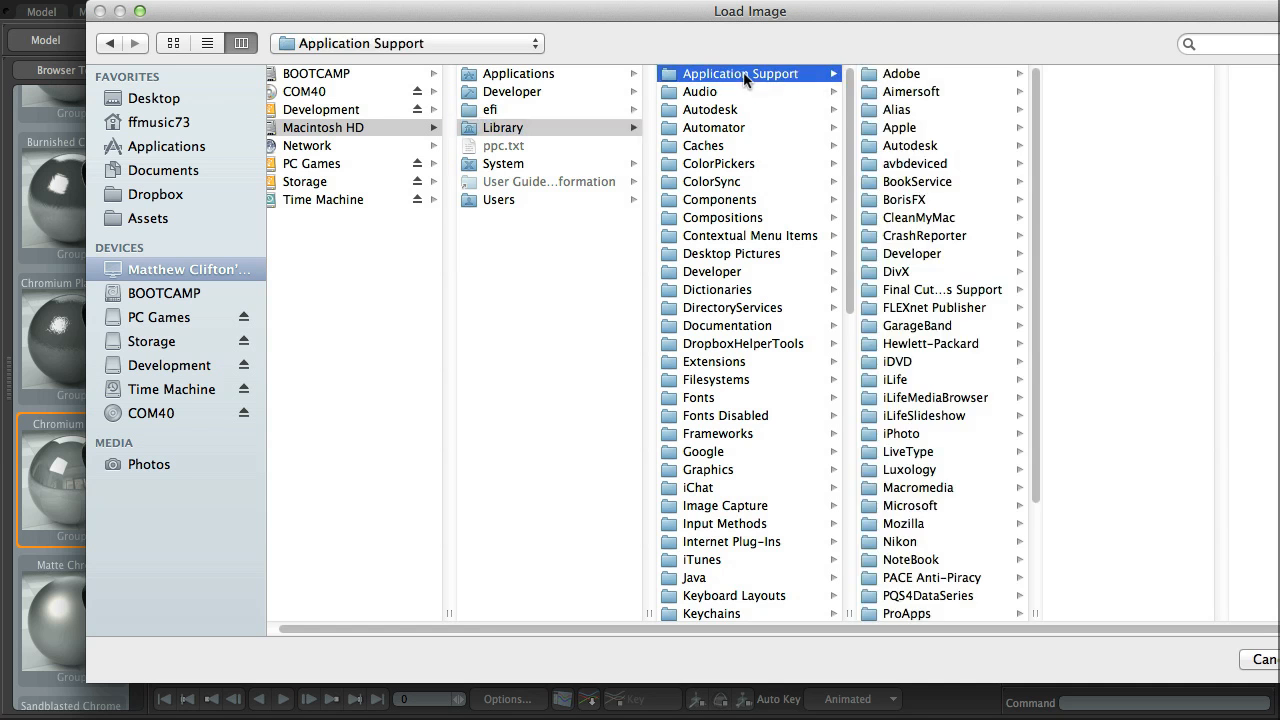
left_click(912, 474)
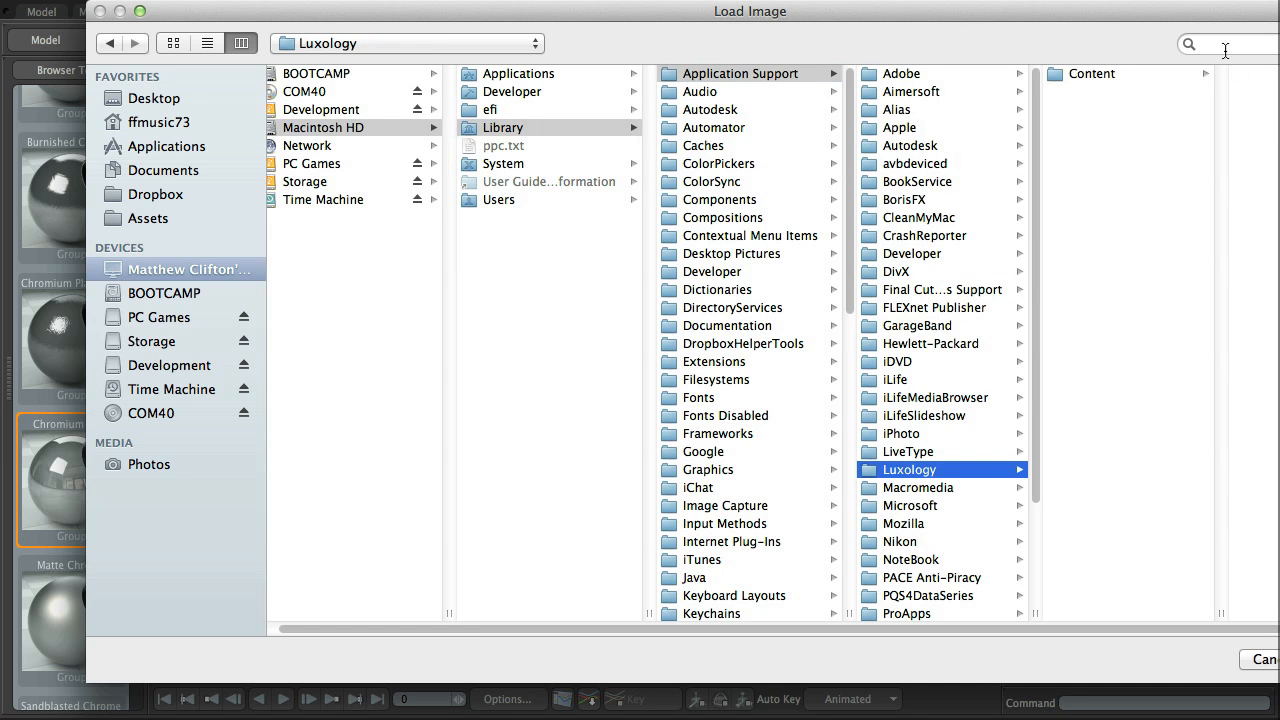
left_click(1118, 75)
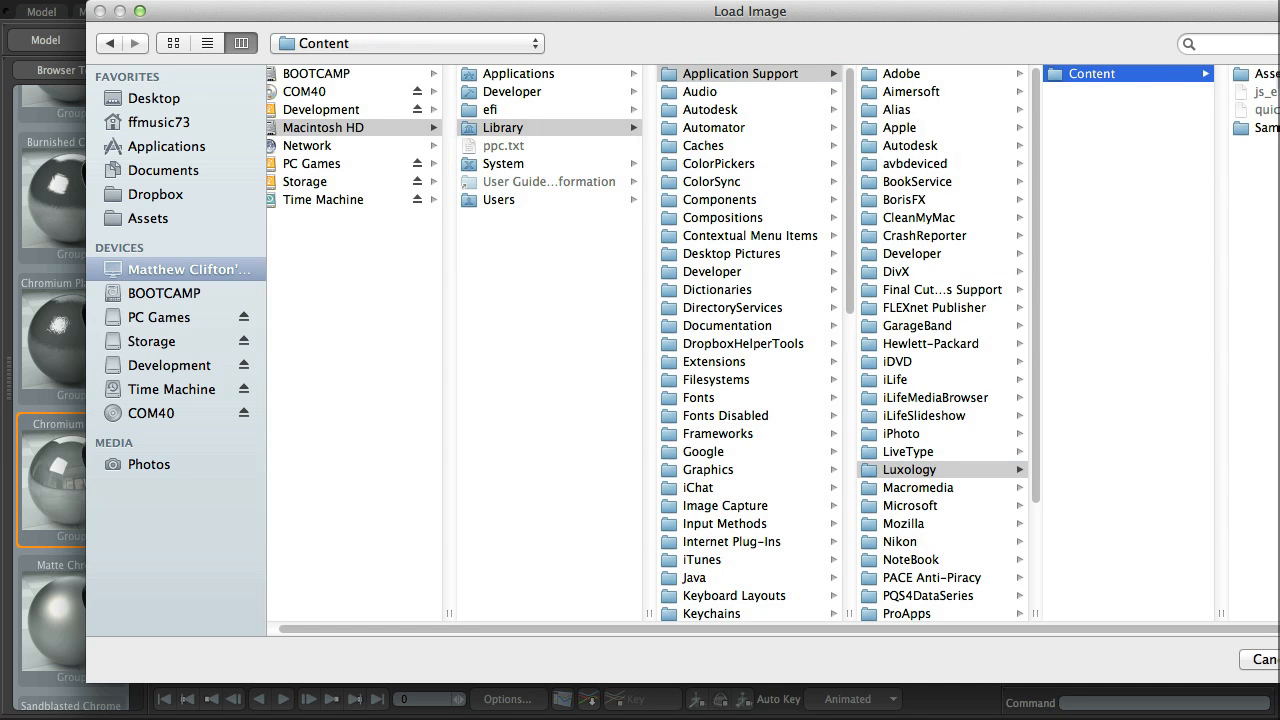
left_click(1267, 74)
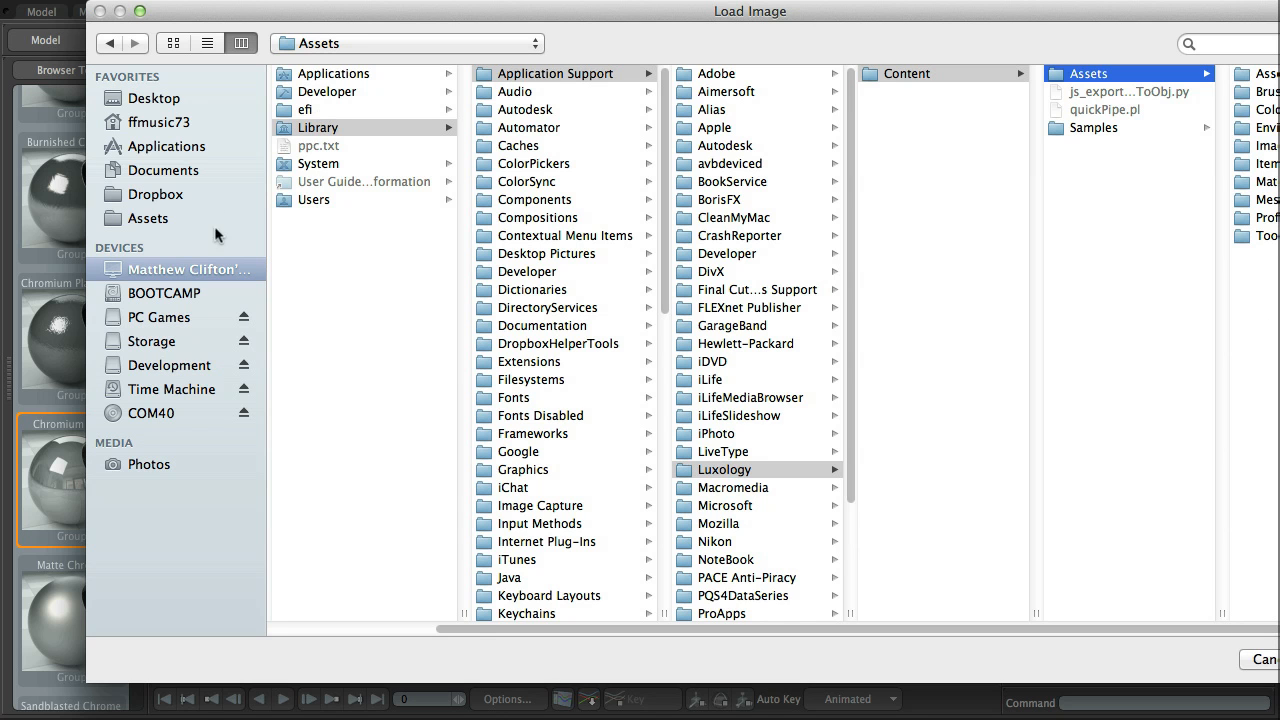
left_click(157, 196)
Step: Load marble beige.png from the Assets folder's Images/Stone/Architectural/Marble subfolder as the Bath_Tub image layer
left_click(157, 219)
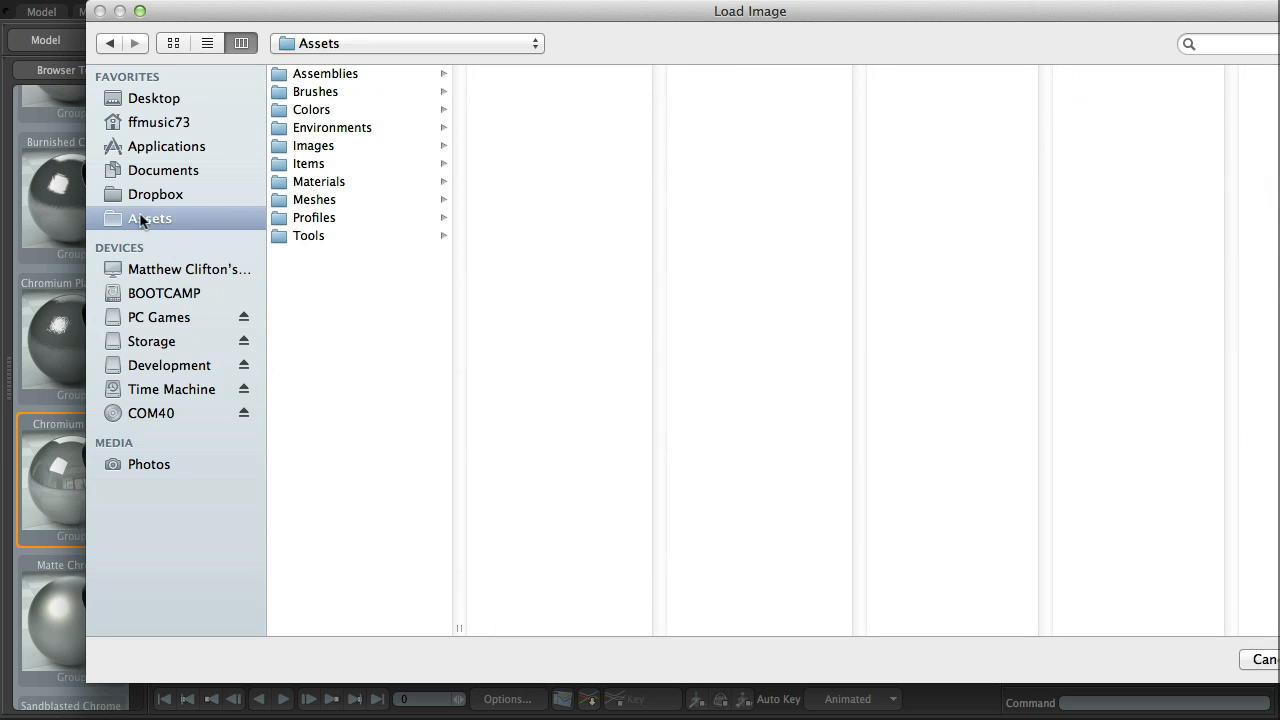
left_click(323, 148)
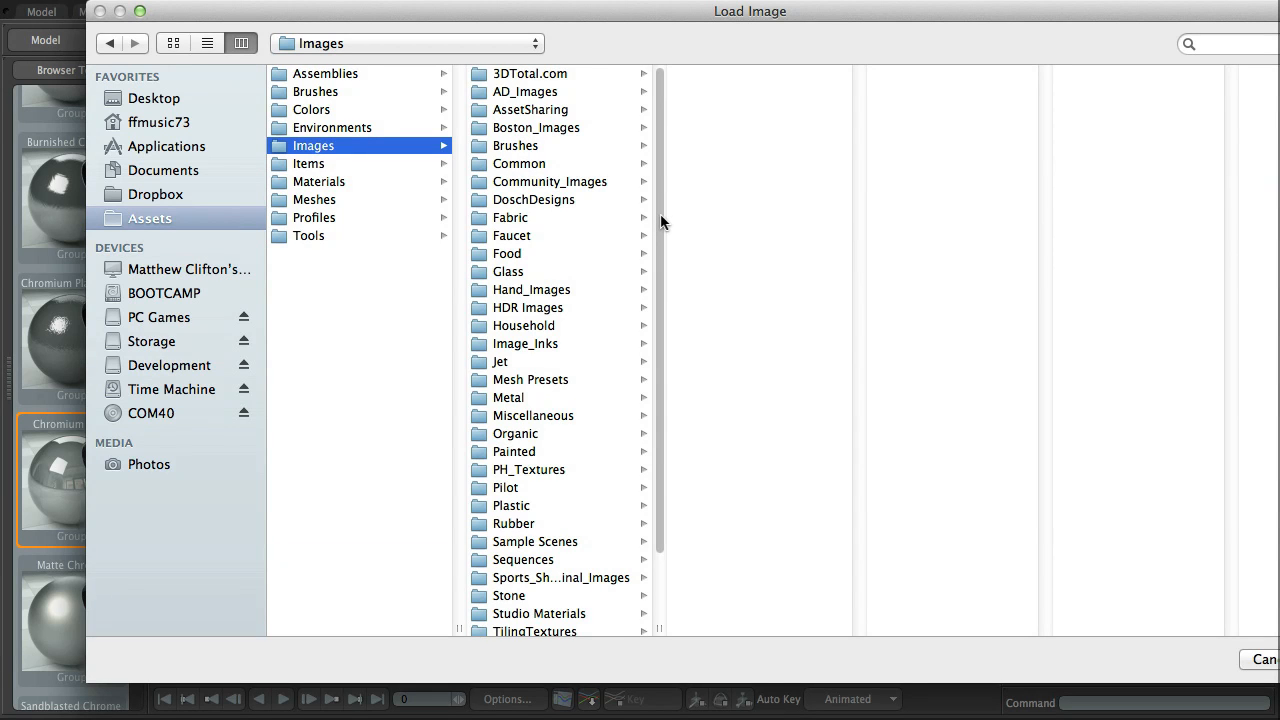
left_click_drag(658, 222, 660, 298)
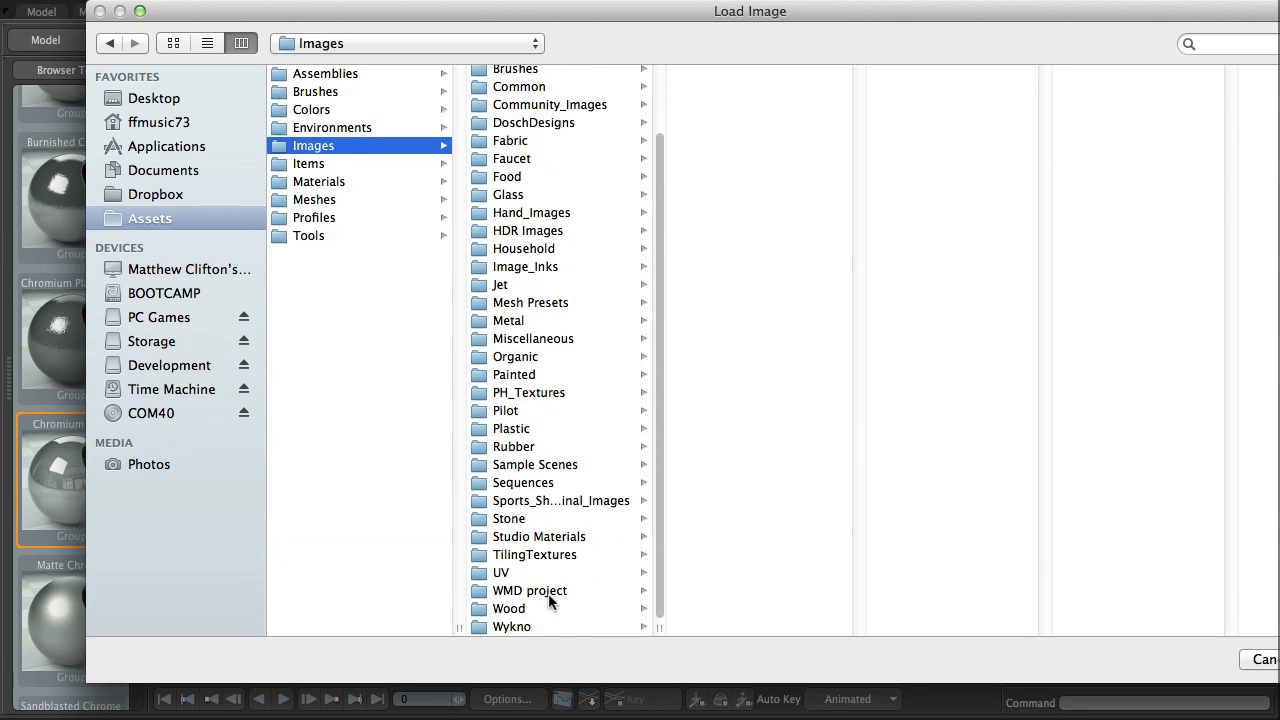
left_click(509, 521)
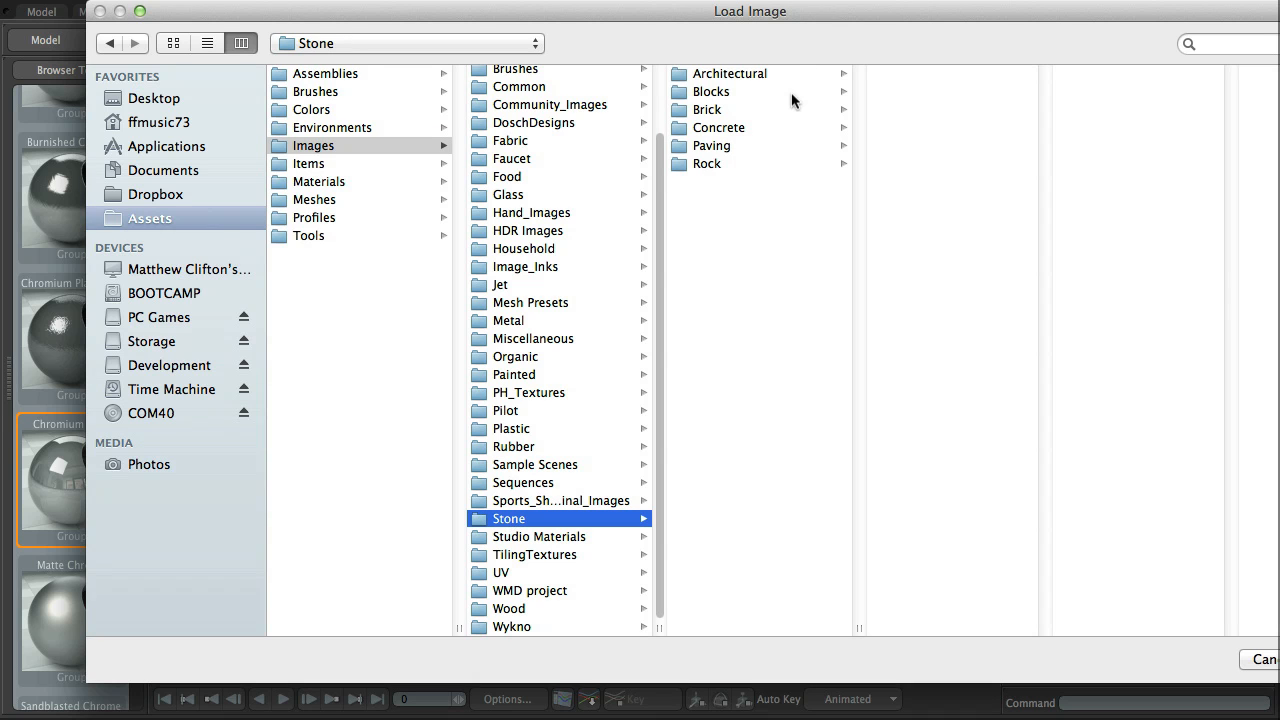
left_click(765, 78)
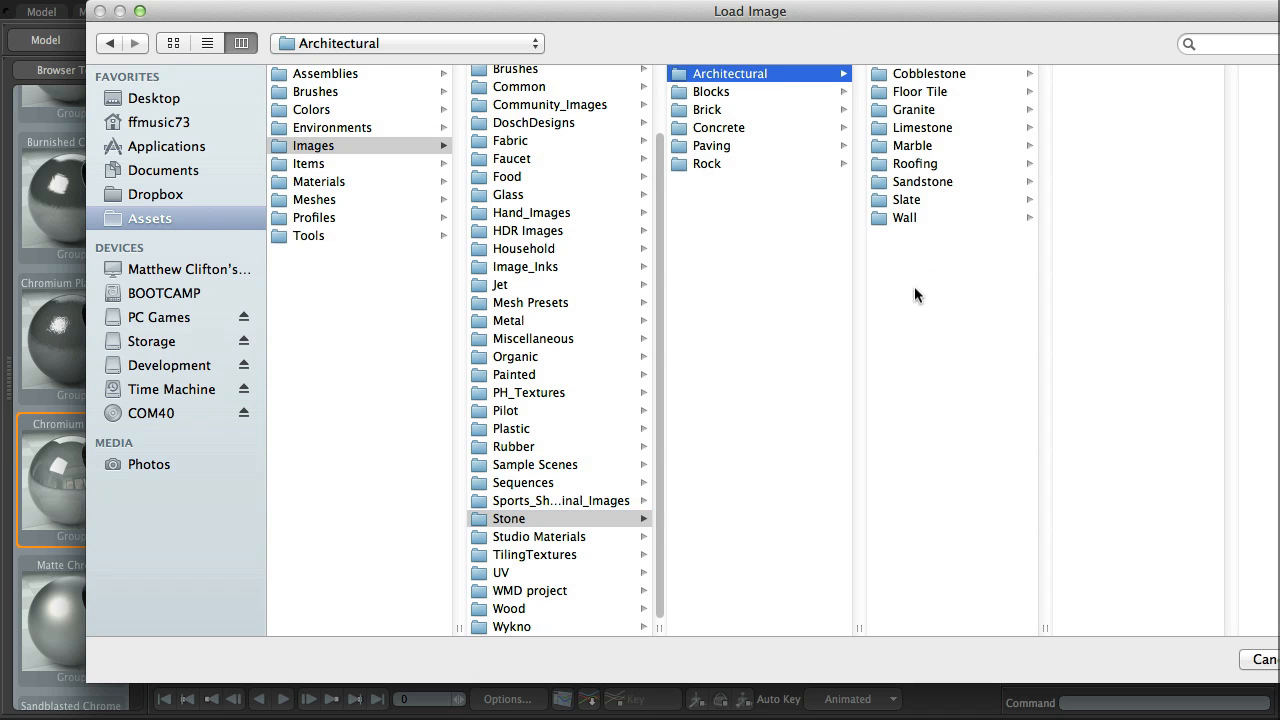
left_click(918, 146)
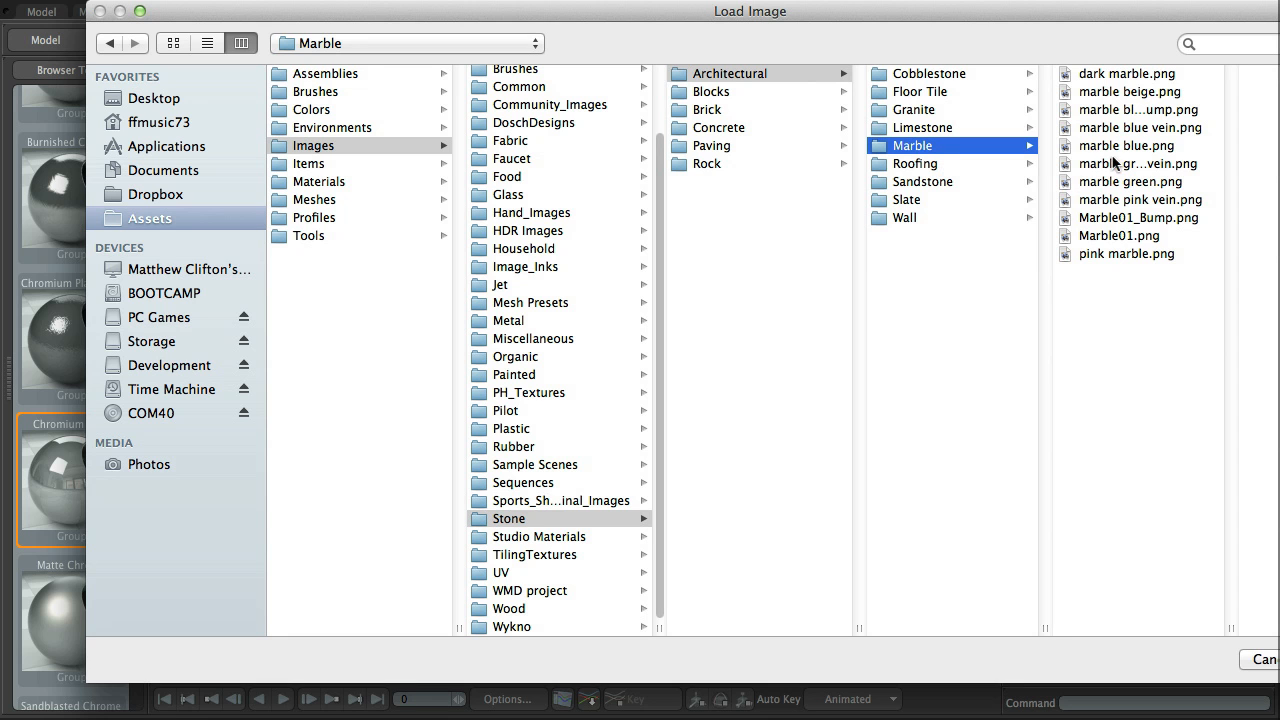
left_click_drag(1231, 628, 1268, 626)
left_click(1143, 91)
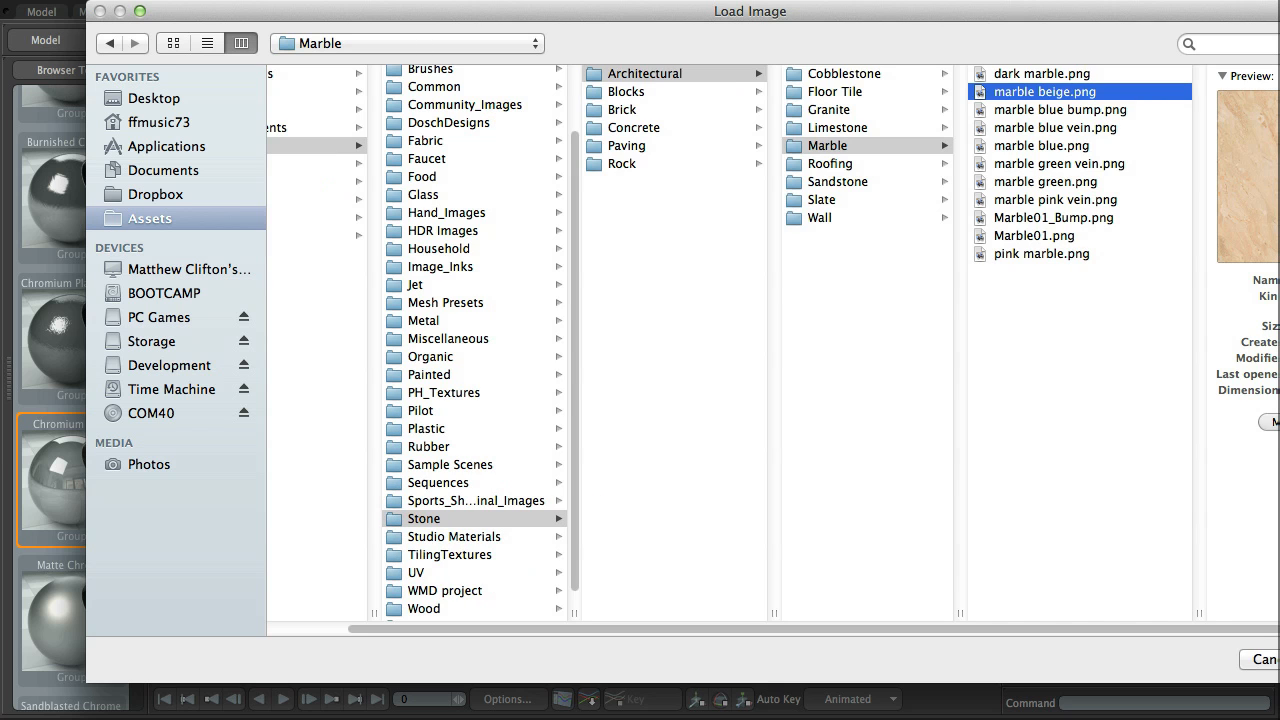
key("Return")
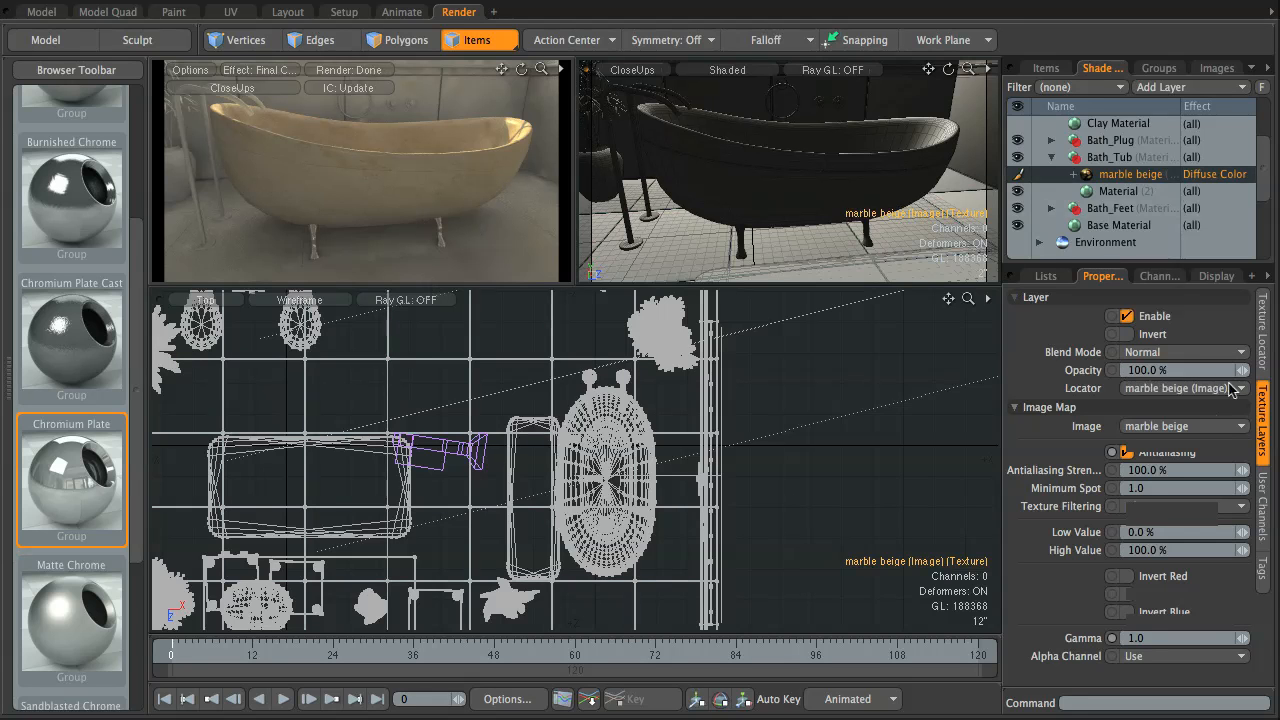
Step: Turn off antialiasing for the marble beige image layer
left_click(1263, 320)
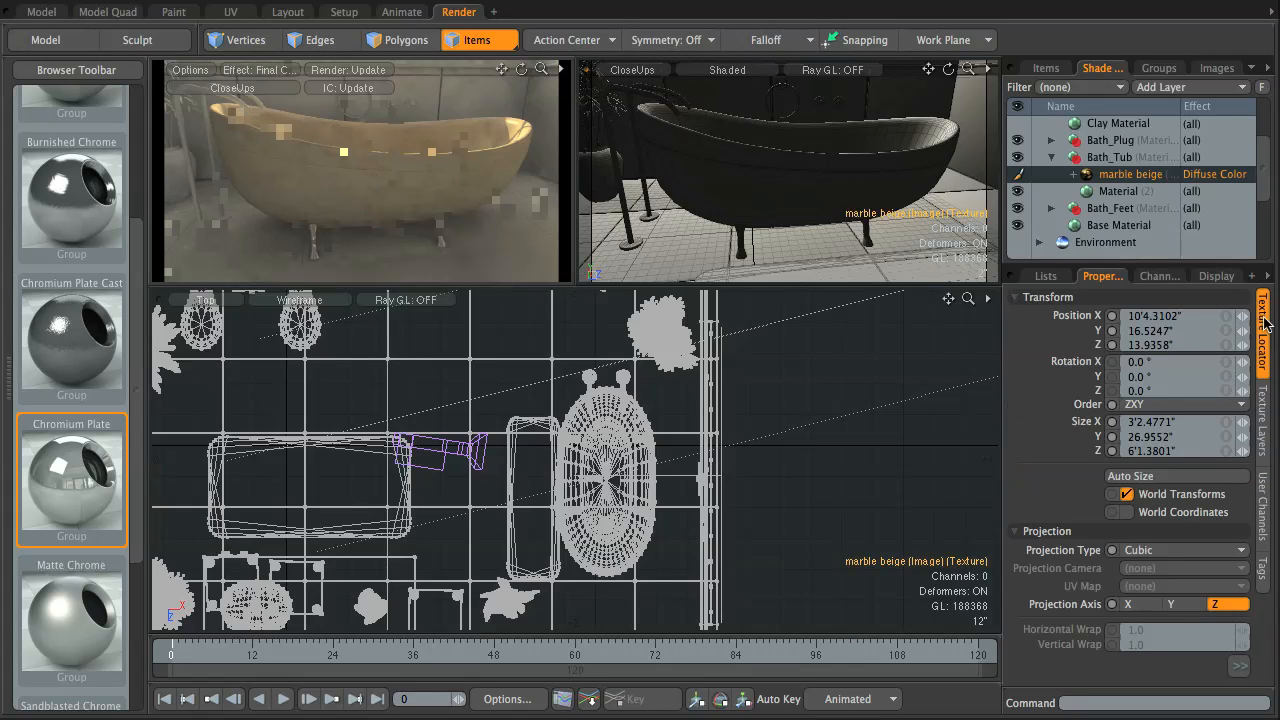
left_click(1264, 400)
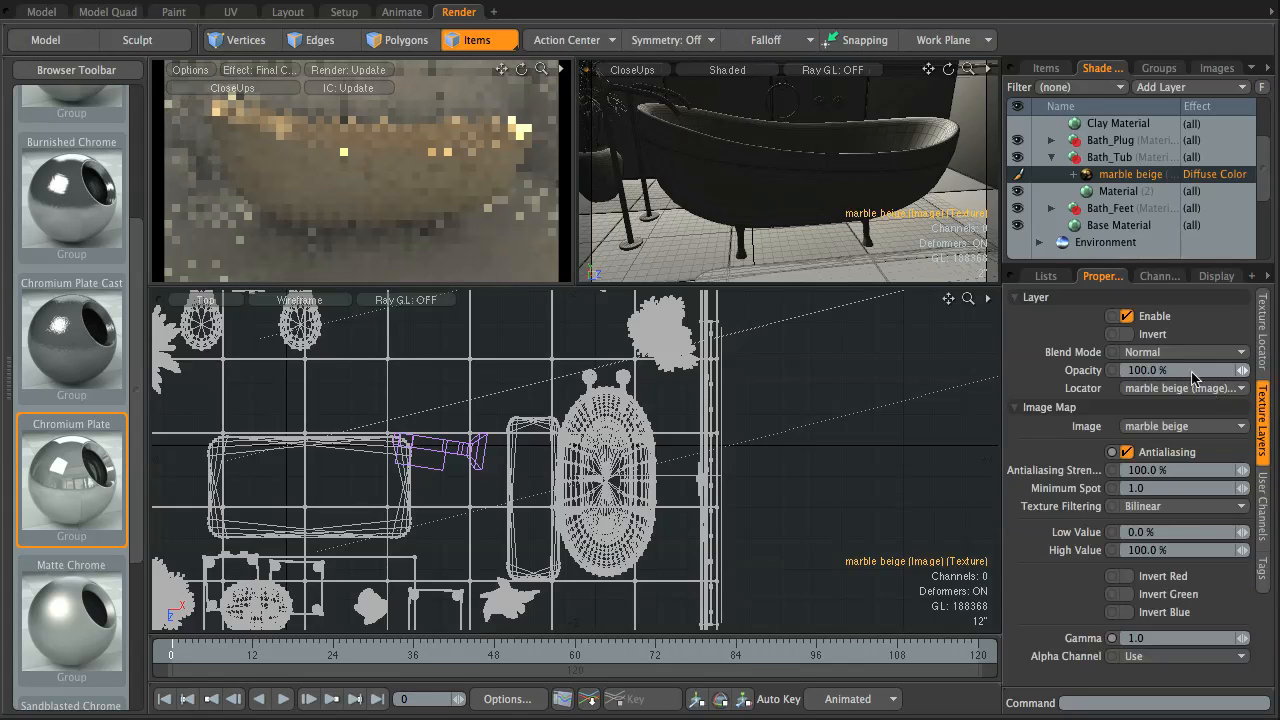
left_click(1127, 452)
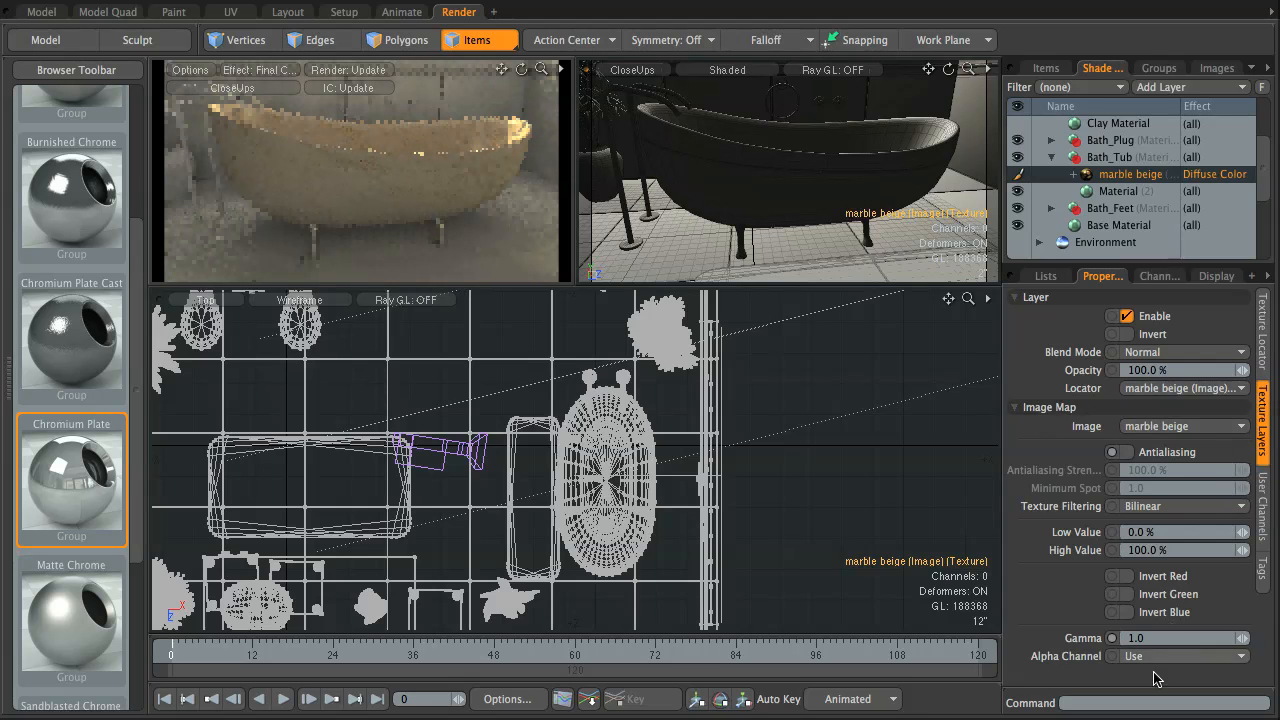
Step: Set the marble beige texture locator's size to 24" in X, Y and Z
left_click(1262, 350)
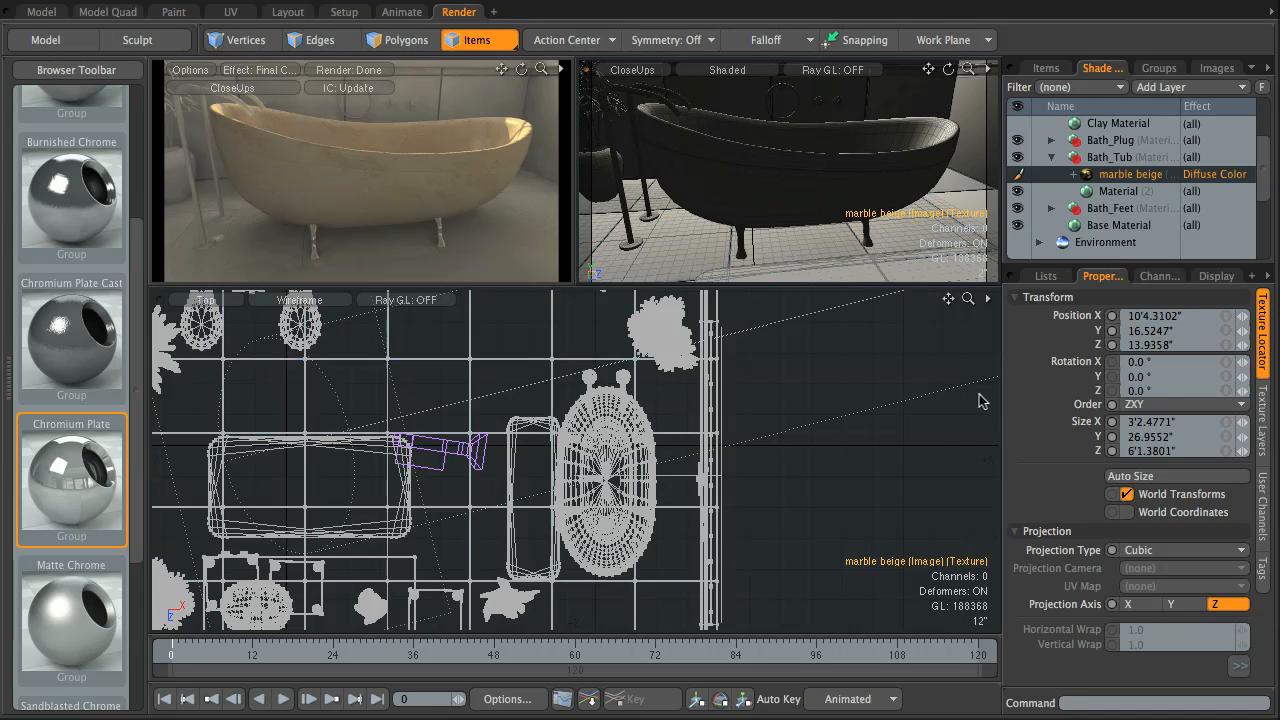
left_click(1229, 426)
type("24")
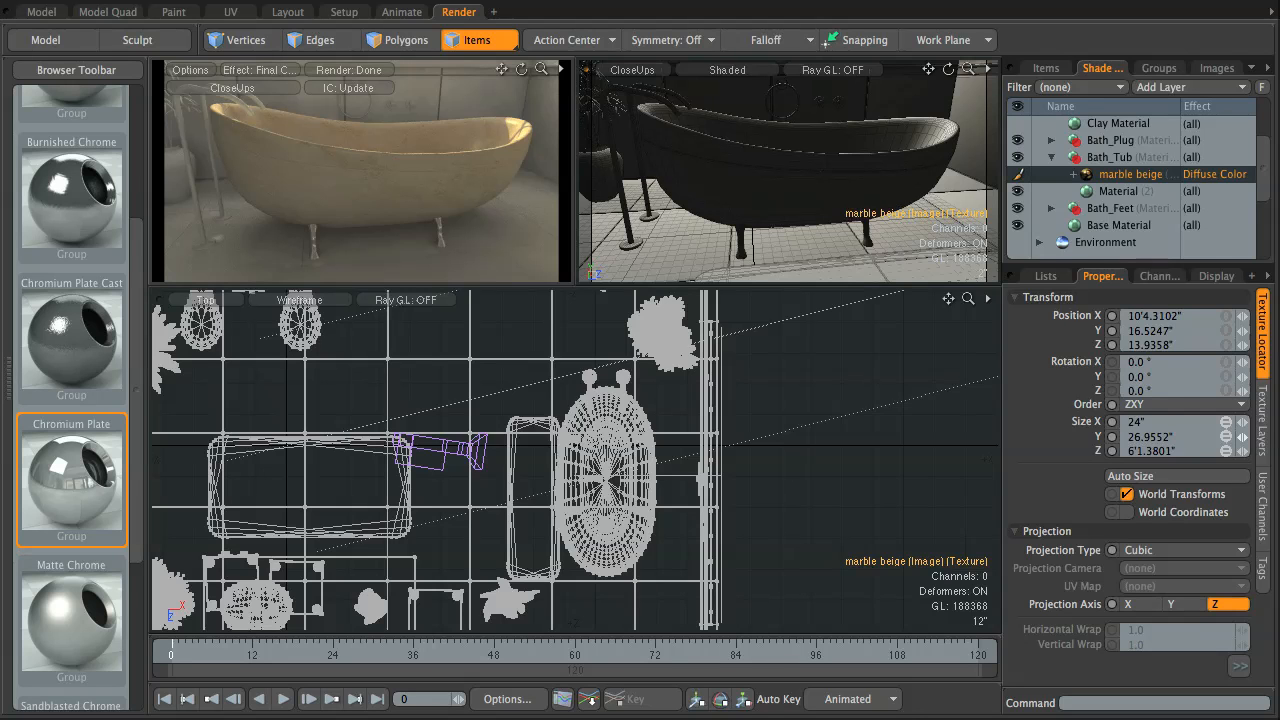
key("Return")
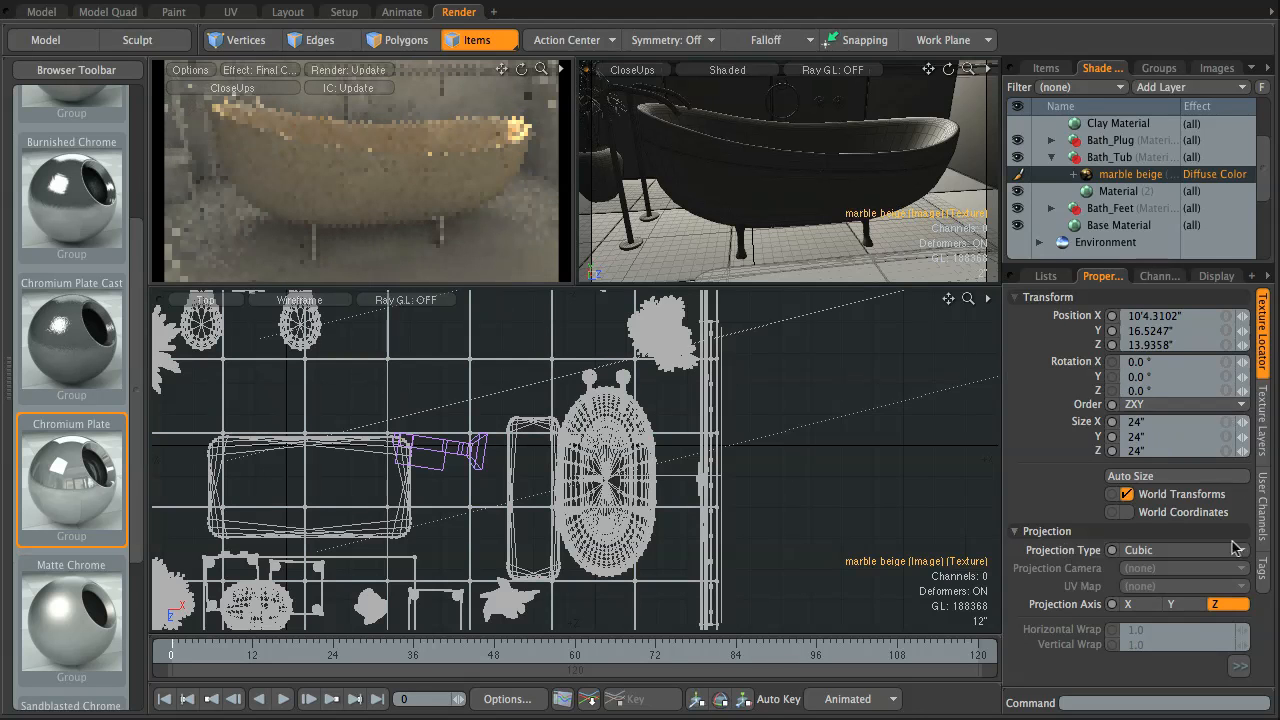
left_click(1240, 667)
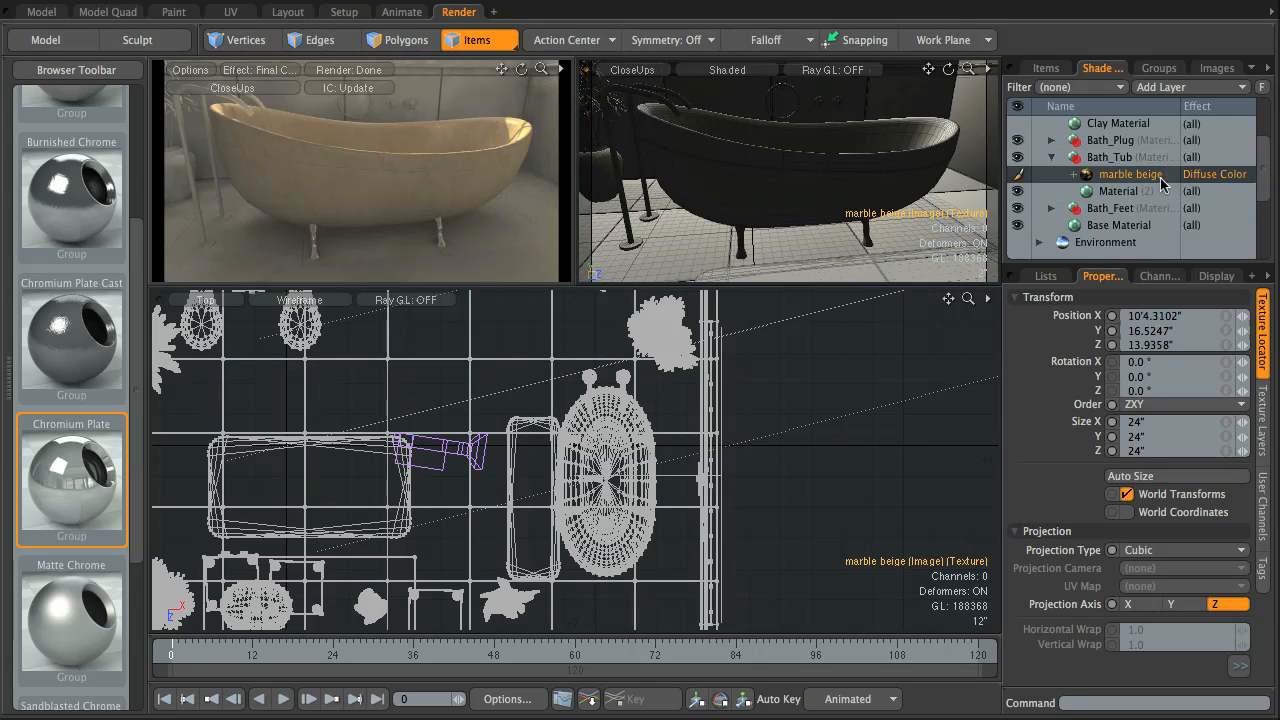
Step: Set the Bath_Tub Material's Diffuse Amount to 70% and enable Conserve Energy
left_click(1262, 420)
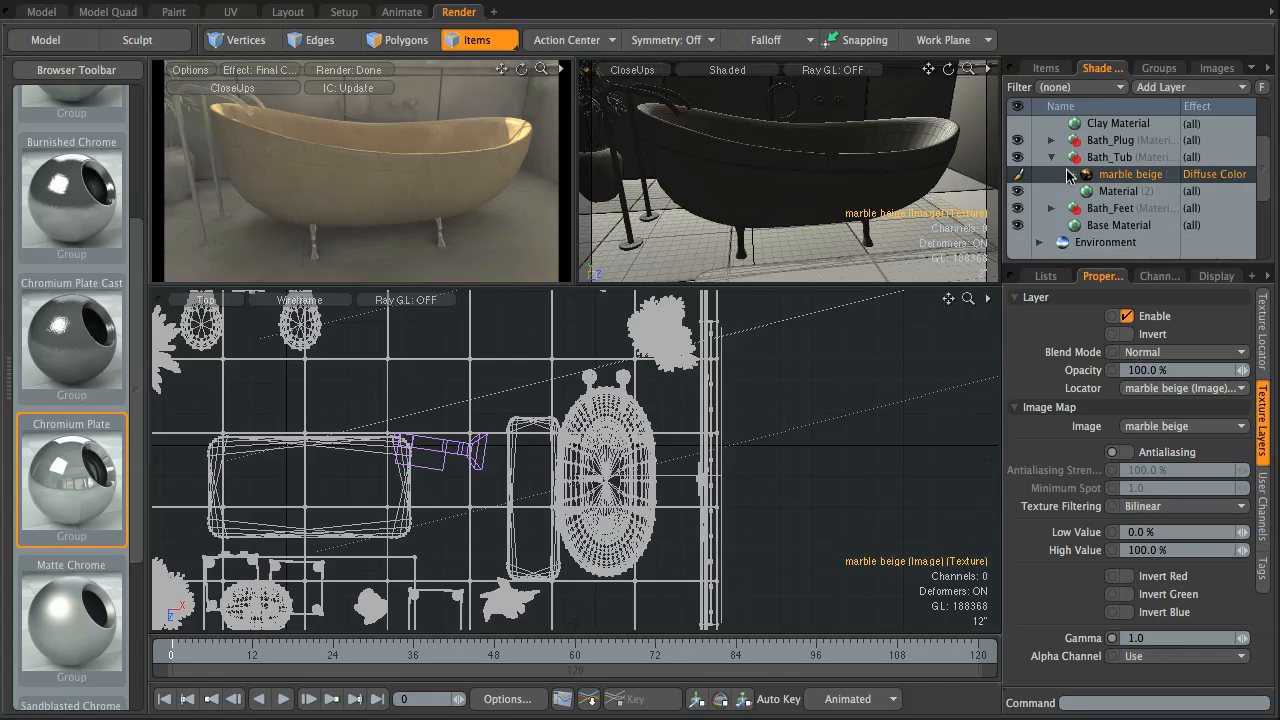
left_click(1120, 191)
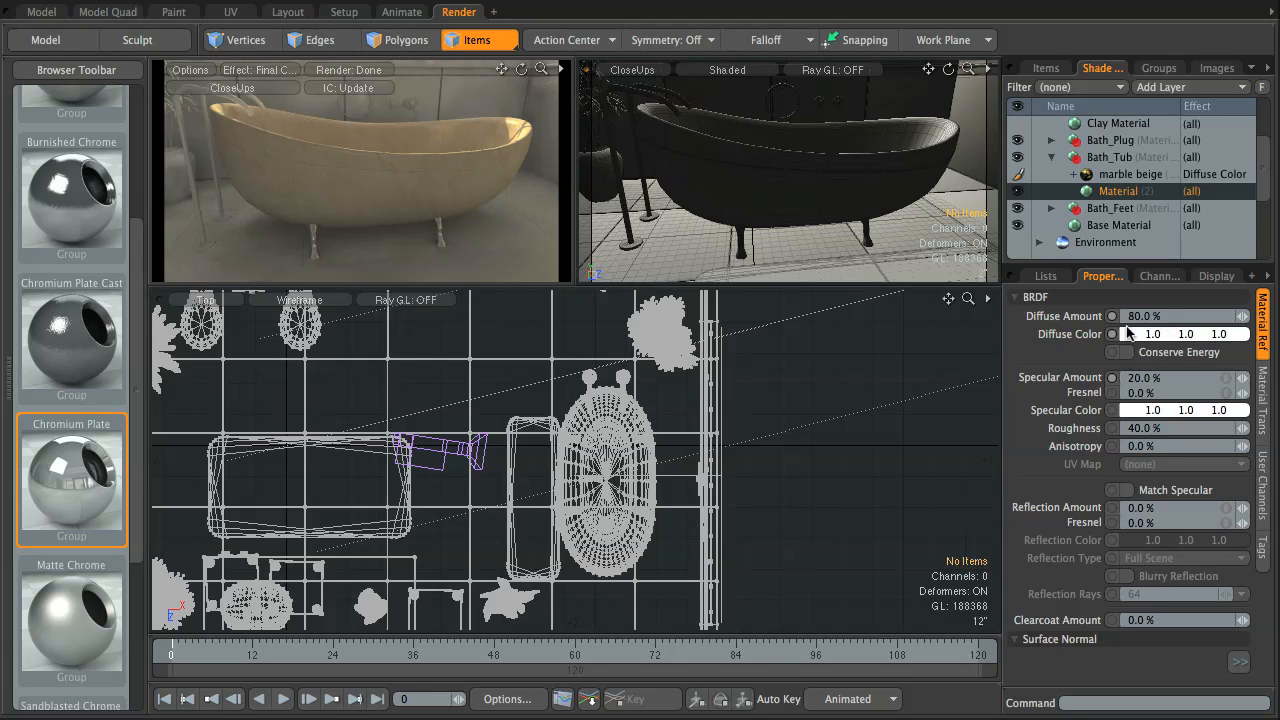
left_click(1180, 316)
type("70")
key("Return")
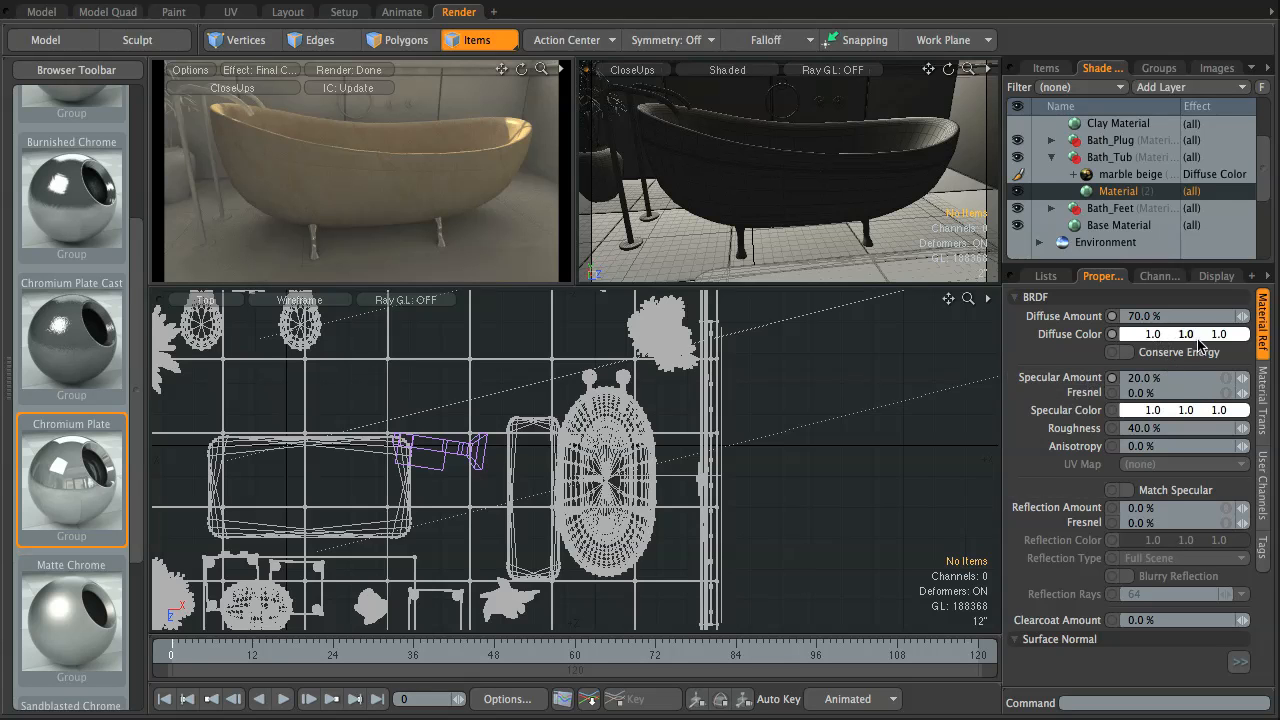
left_click(1127, 354)
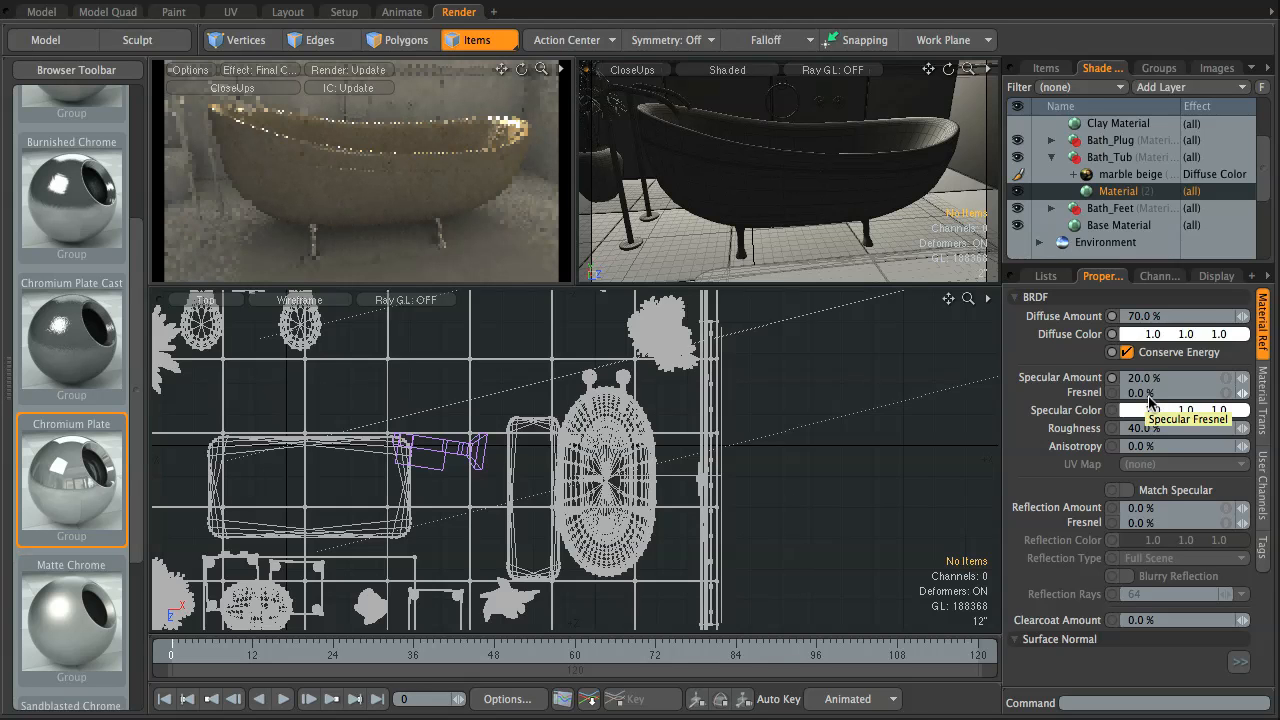
Step: Set the Bath_Tub Material's specular Fresnel to 80% and its Specular Amount to 5%
left_click(1170, 392)
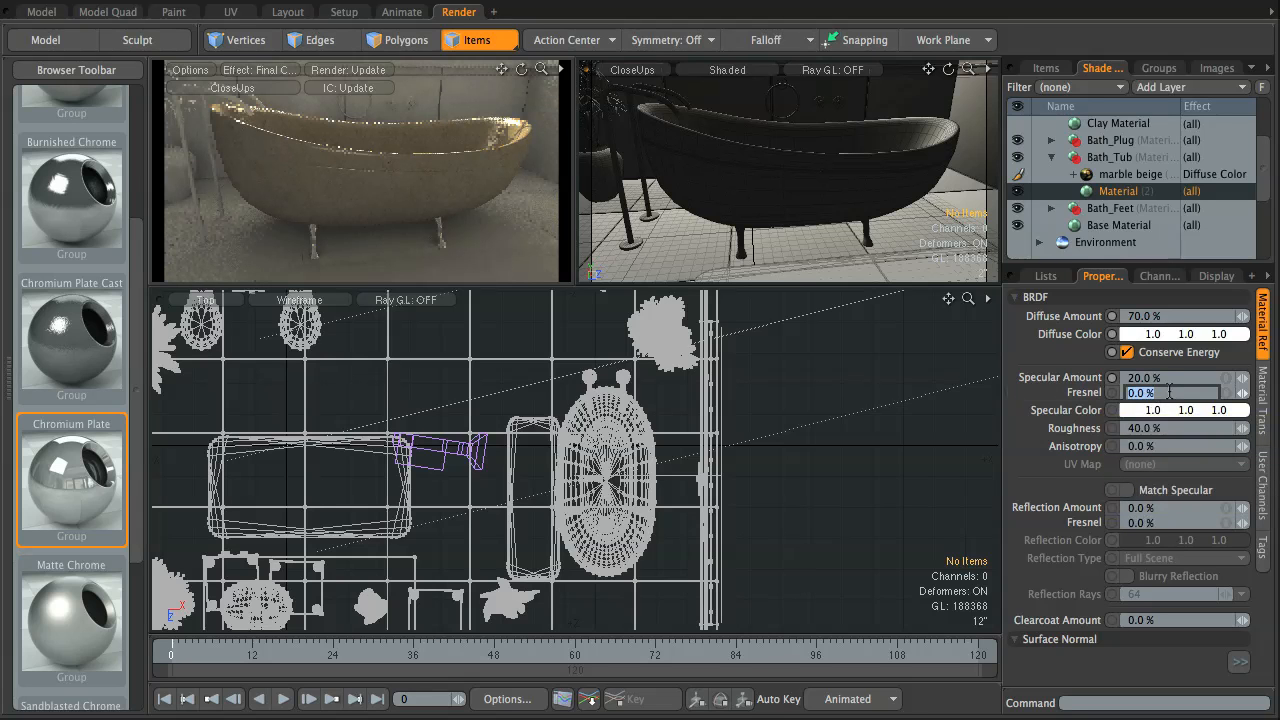
type("80")
key("Return")
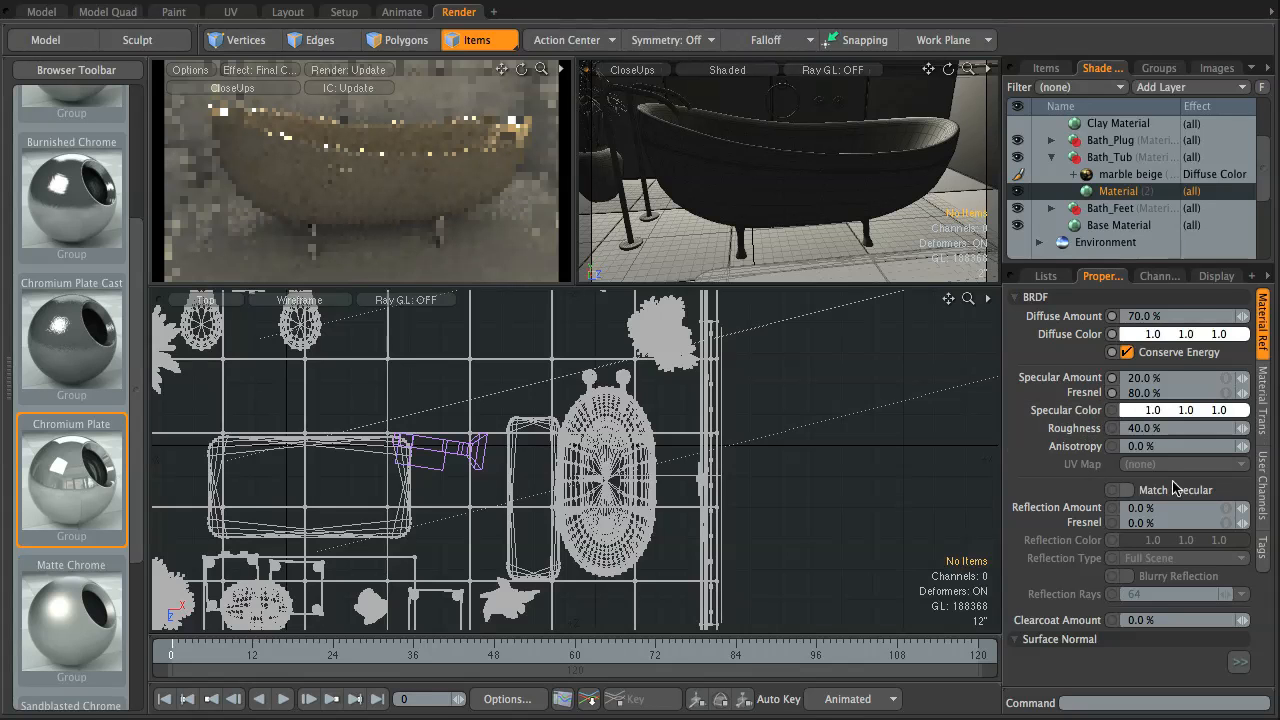
left_click(1181, 377)
type("5")
key("Return")
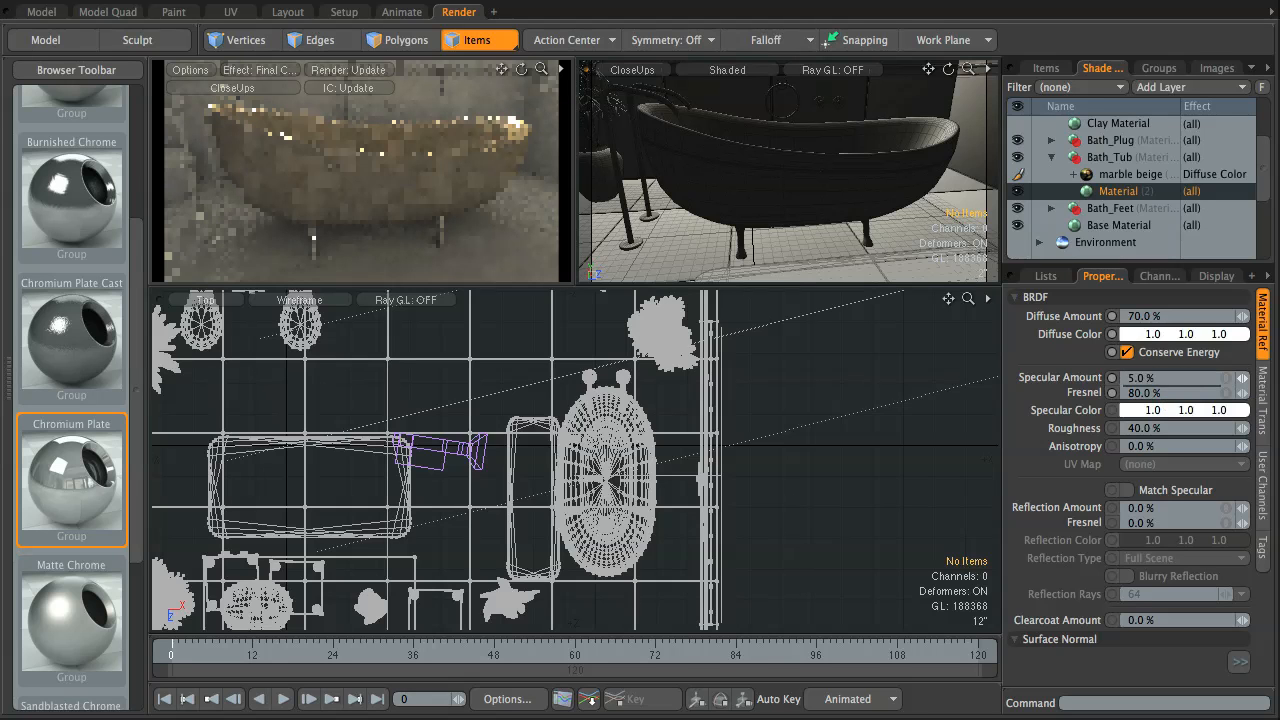
Step: Set the Bath_Tub Material's Roughness to 20%
left_click(1172, 393)
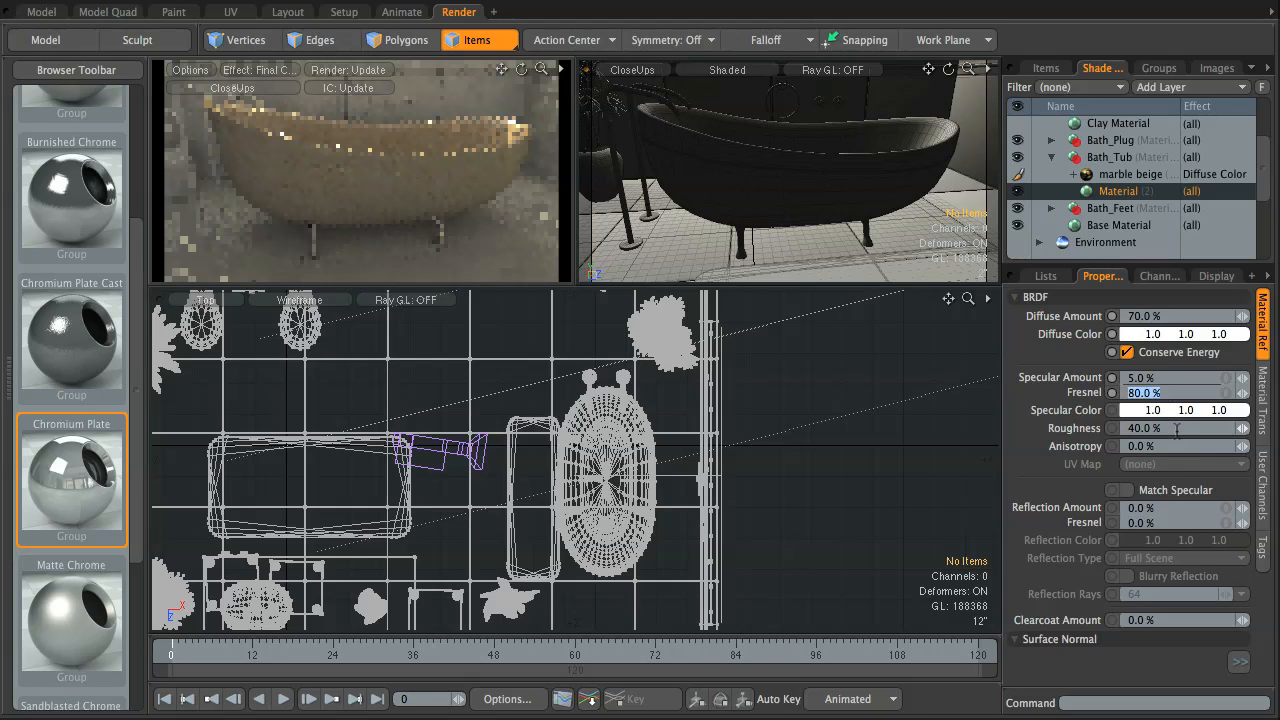
left_click(1177, 428)
type("20")
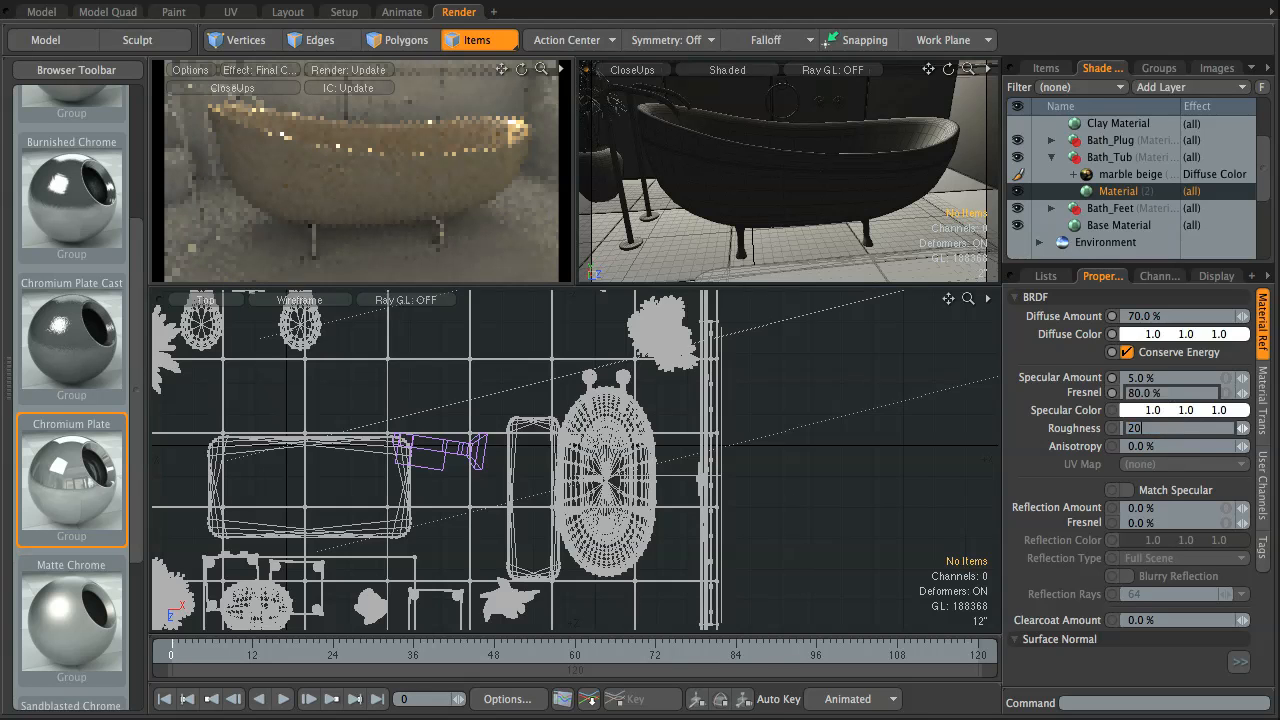
key("Return")
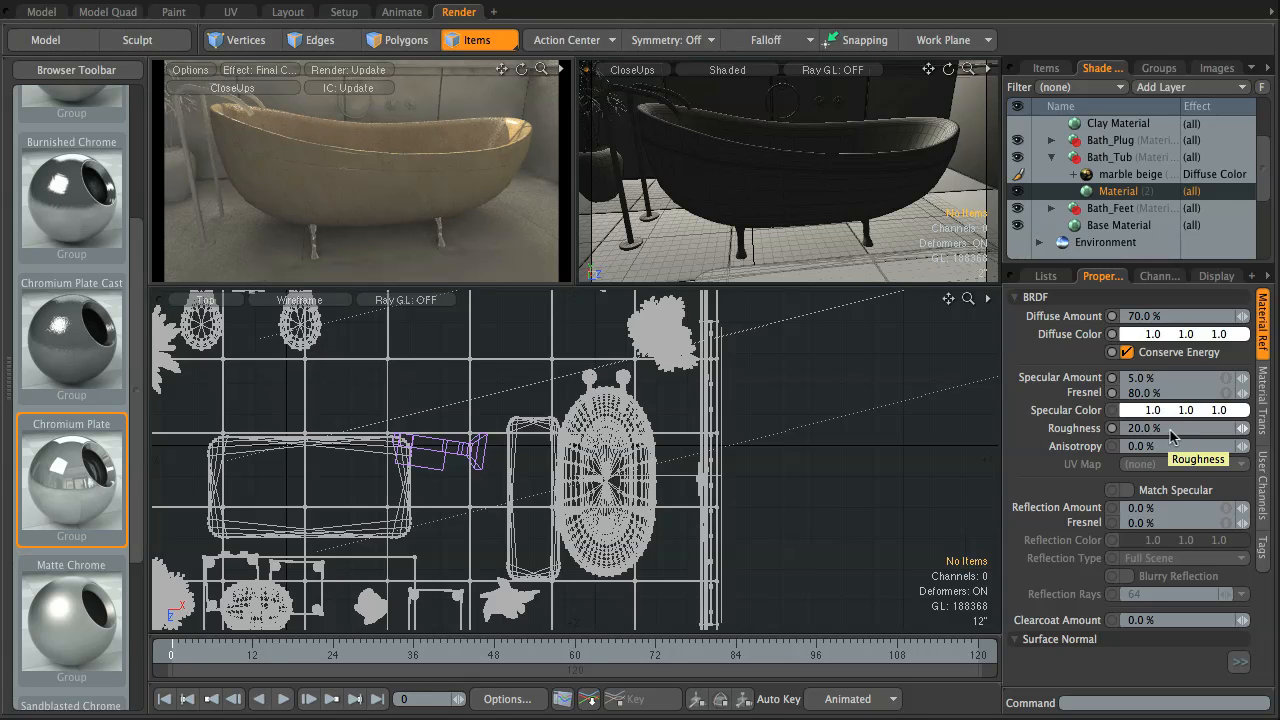
Step: Set the Bath_Tub Material's Reflection Amount to 5% and its reflection Fresnel to 80%
left_click(1181, 507)
type("5")
key("Return")
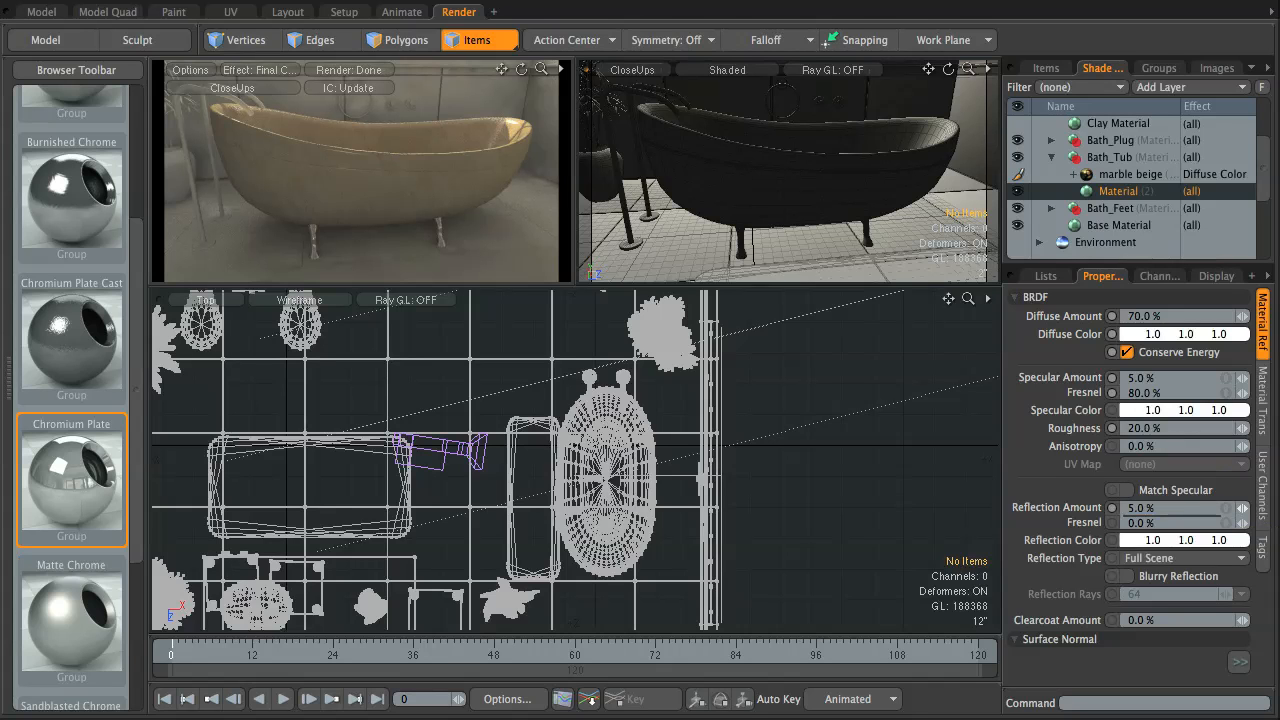
left_click(1161, 521)
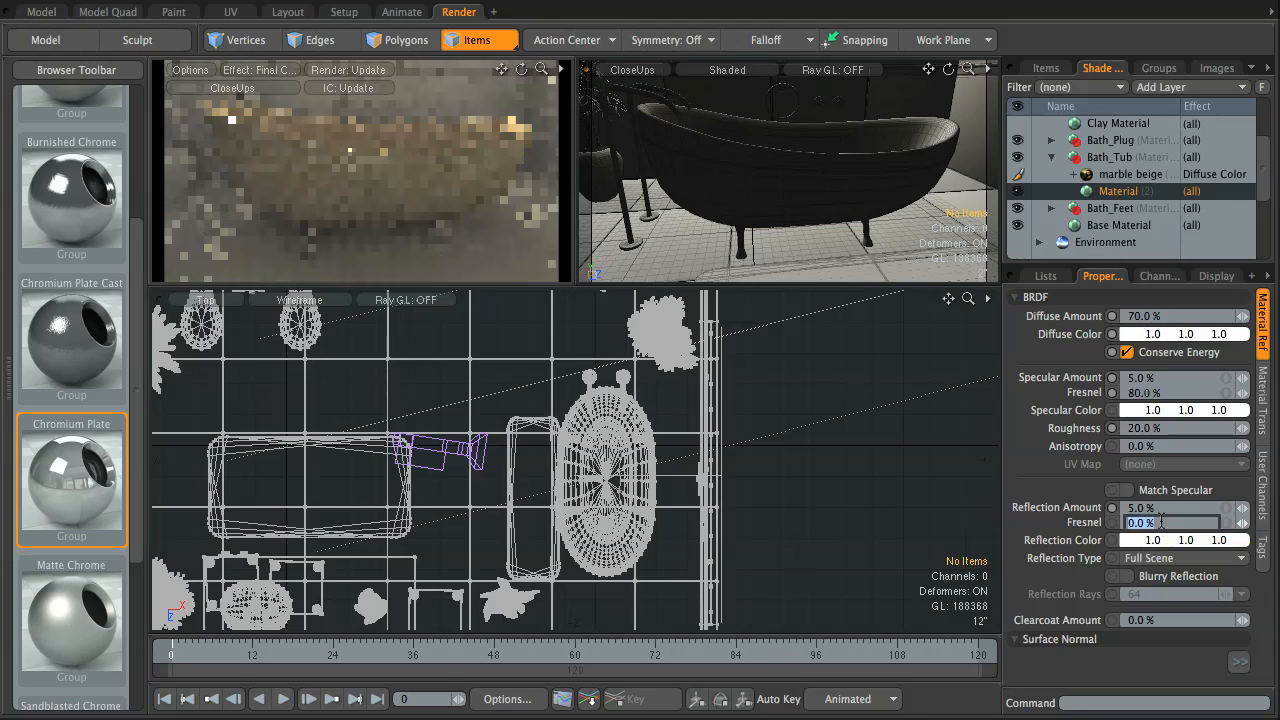
type("80")
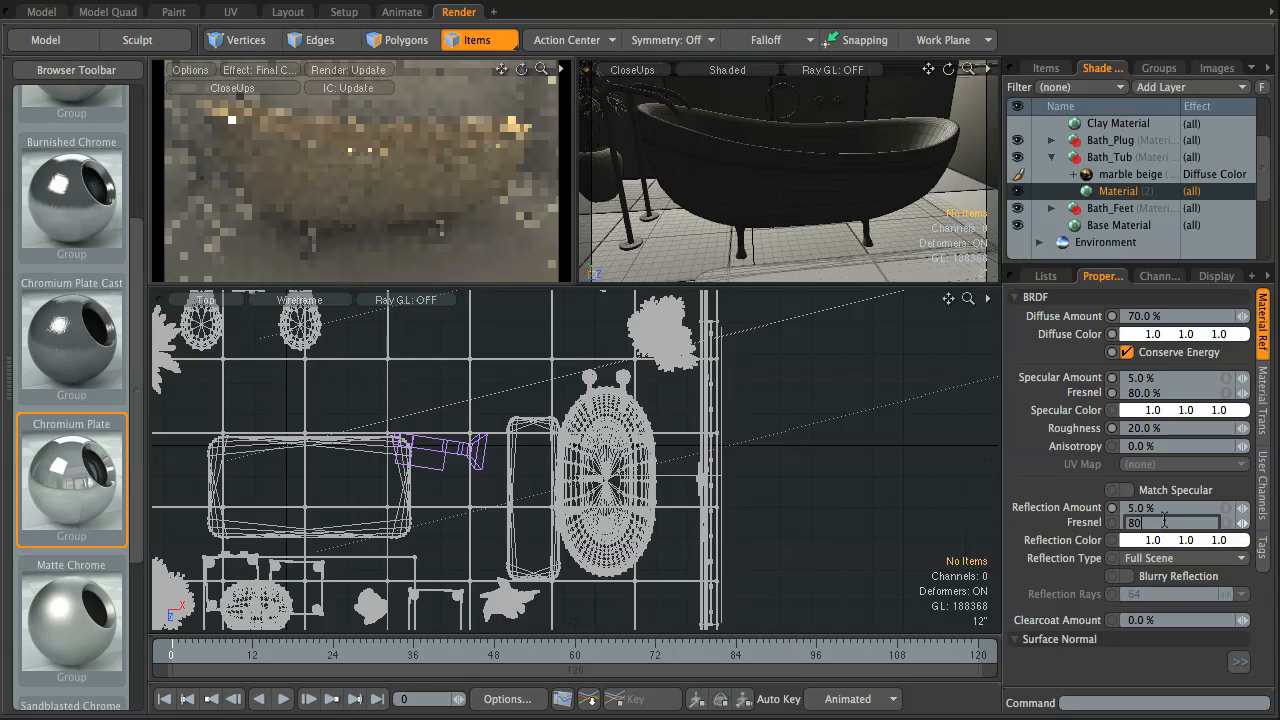
key("Return")
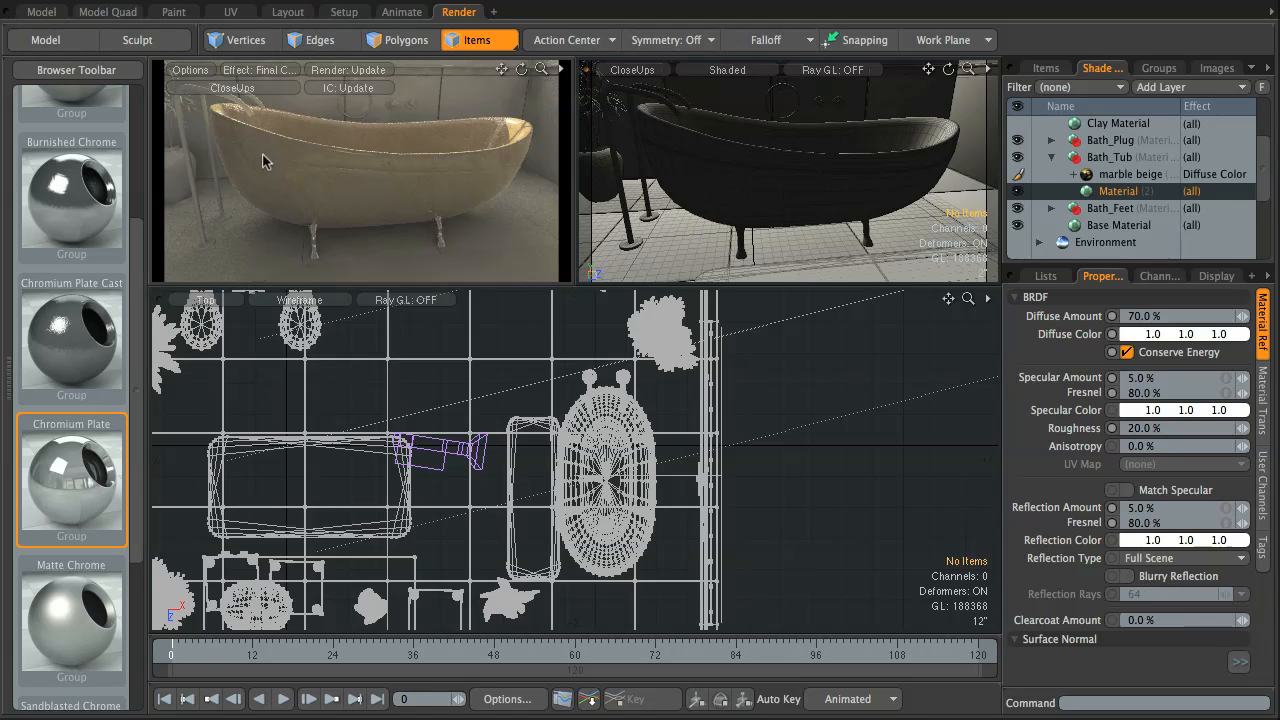
Step: Switch the shaded 3D viewport from the CloseUps camera to the main render camera named Camera
left_click(655, 69)
mouse_move(660, 65)
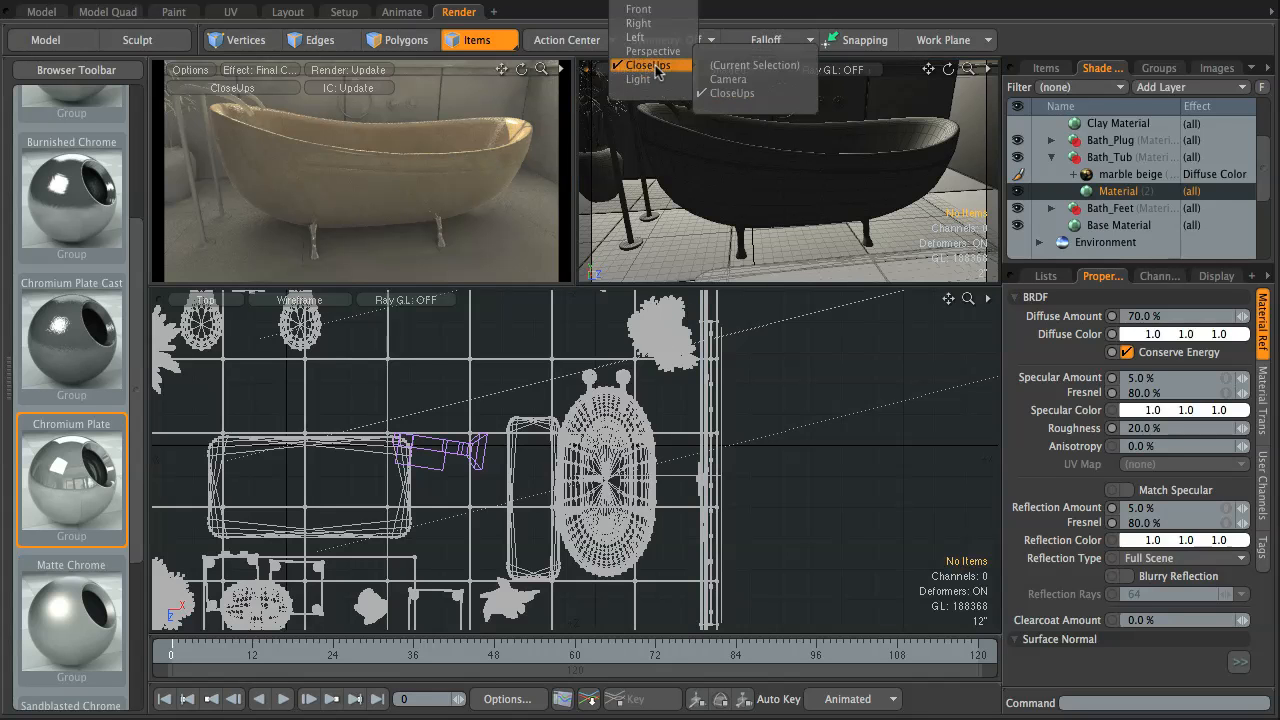
left_click(752, 80)
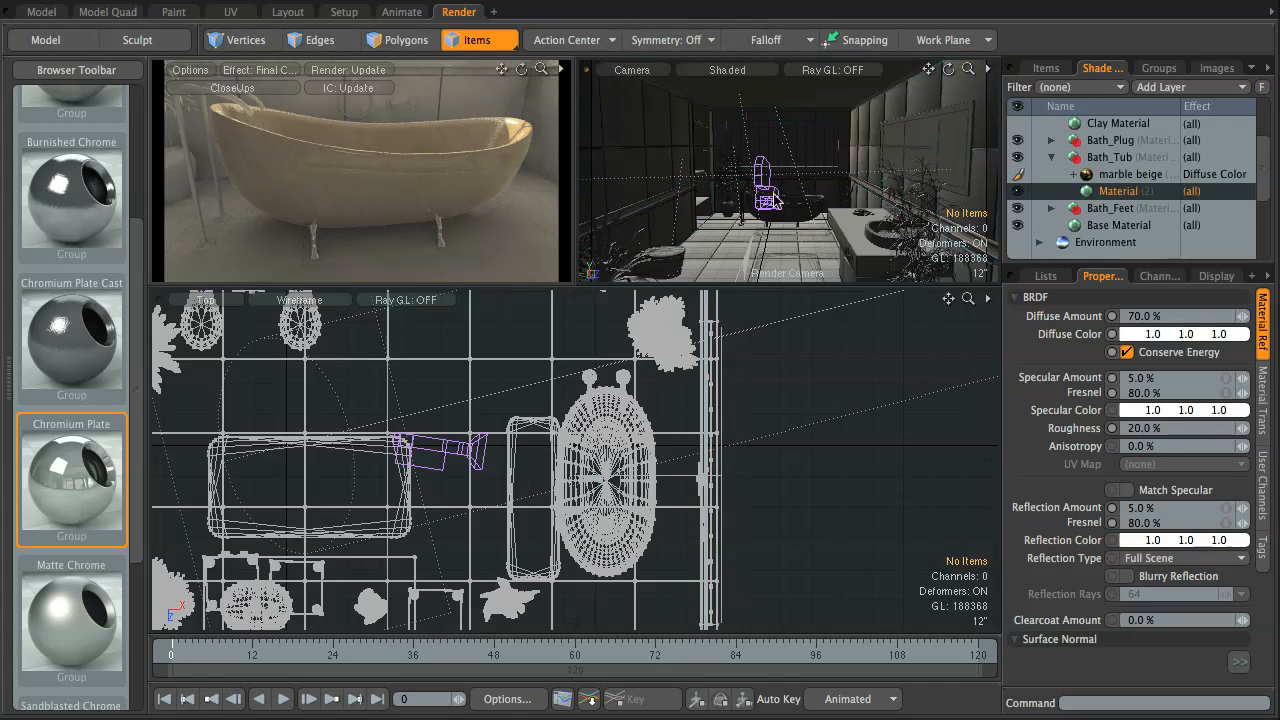